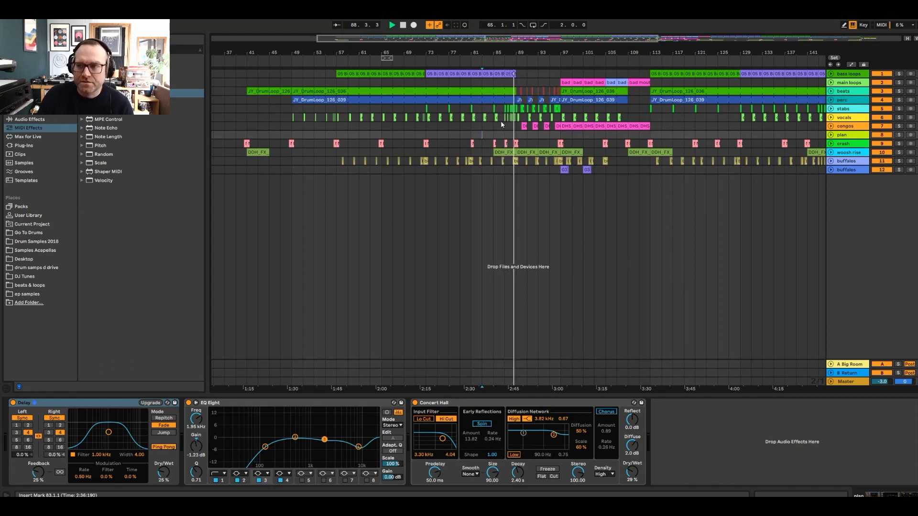
Step: Listen through the arrangement around bars 88 to 113 and place the insert marker at bar 113 on the vocals track
{"action": "left_click_drag", "start_coordinate": [564, 53], "coordinate": [415, 51]}
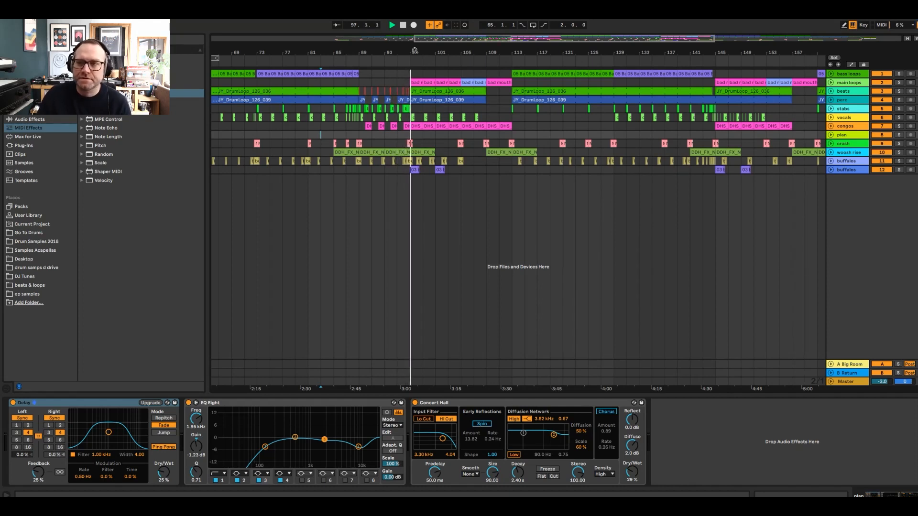
{"action": "left_click_drag", "start_coordinate": [415, 51], "coordinate": [375, 29]}
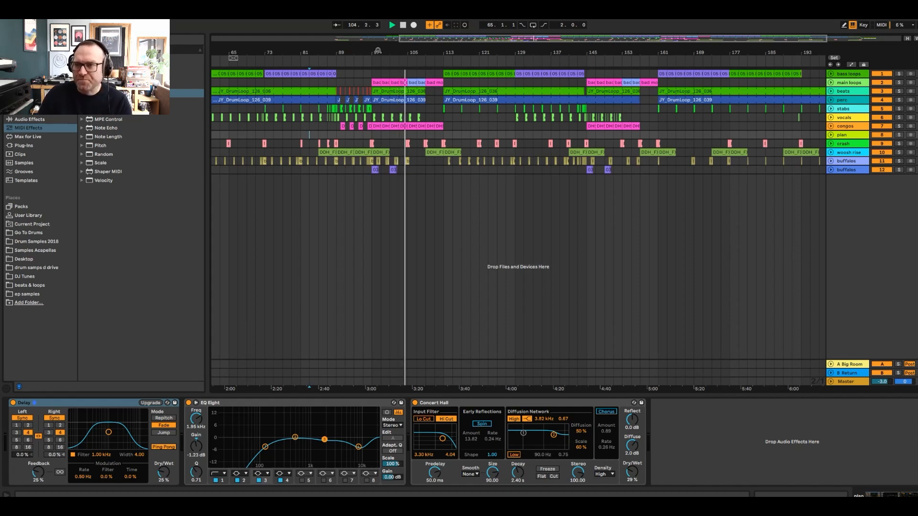
{"action": "left_click", "coordinate": [443, 120]}
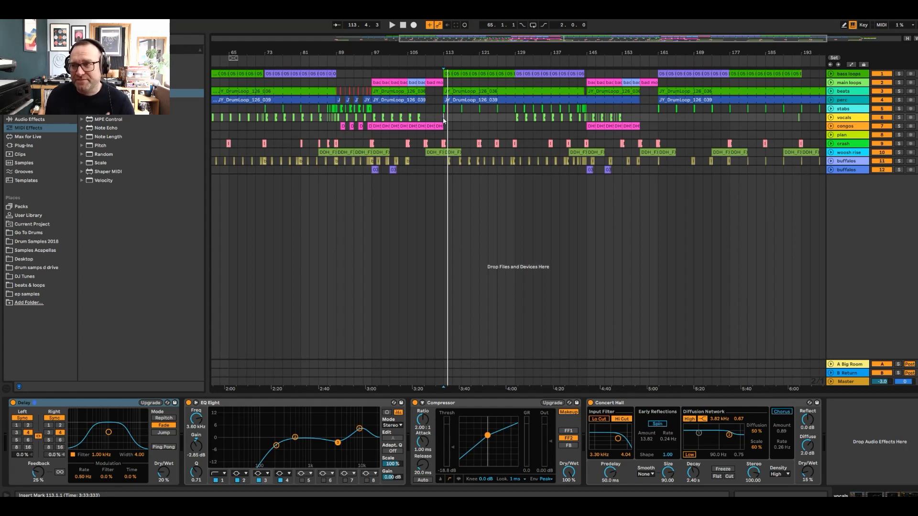
Step: Solo the beats track, play it from bar 41 and open the JY_DrumLoop_126_036 clip's waveform
{"action": "left_click_drag", "start_coordinate": [265, 50], "coordinate": [525, 49]}
{"action": "left_click", "coordinate": [389, 92]}
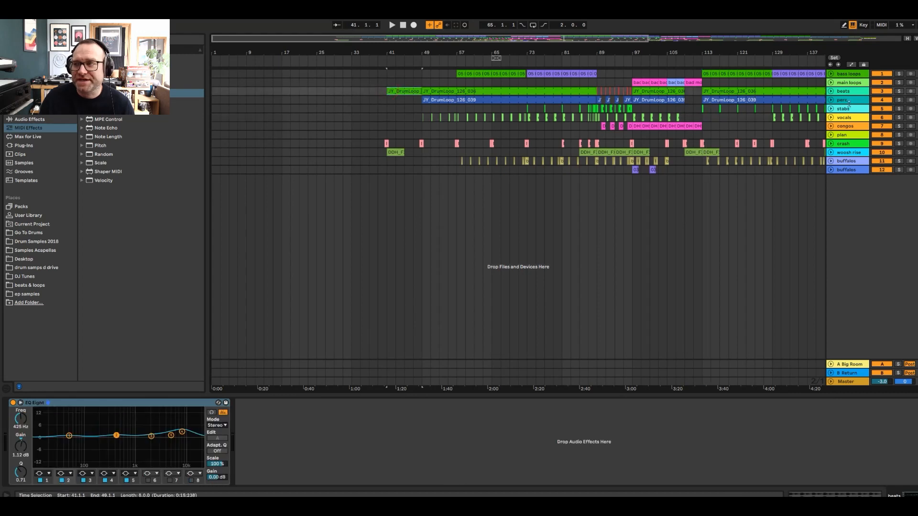
{"action": "left_click", "coordinate": [900, 91]}
{"action": "key", "text": "space"}
{"action": "left_click", "coordinate": [397, 91]}
{"action": "double_click", "coordinate": [397, 91]}
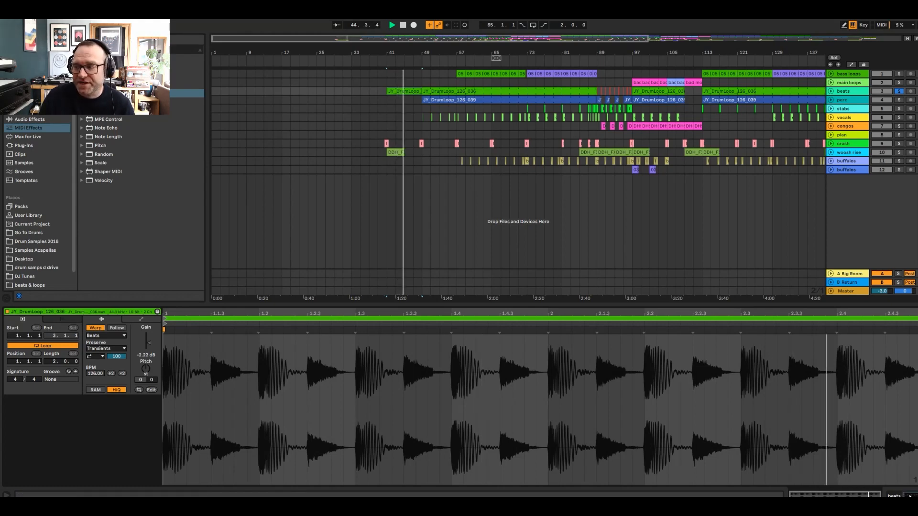
Step: Show the beats track's devices and compare its sound with EQ Eight bypassed and active, stopping playback at the end
{"action": "key", "text": "shift+Tab"}
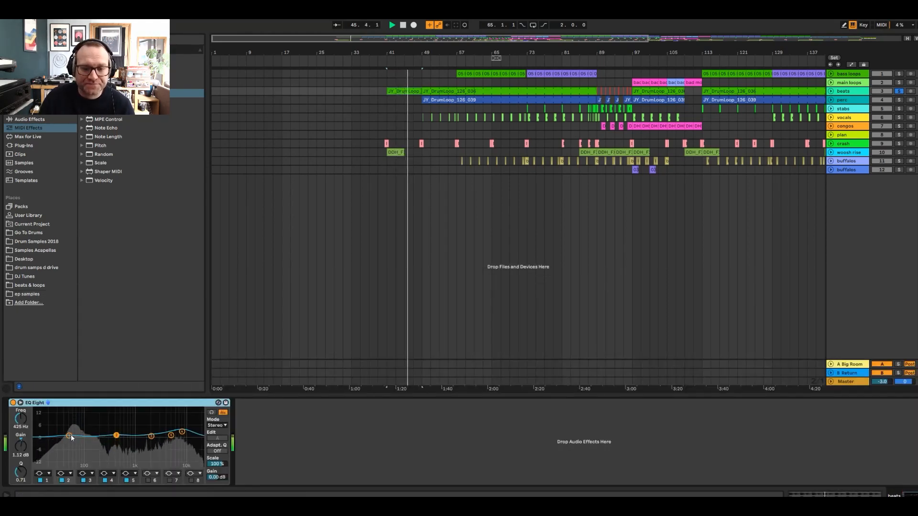
{"action": "left_click", "coordinate": [13, 402]}
{"action": "left_click", "coordinate": [13, 402]}
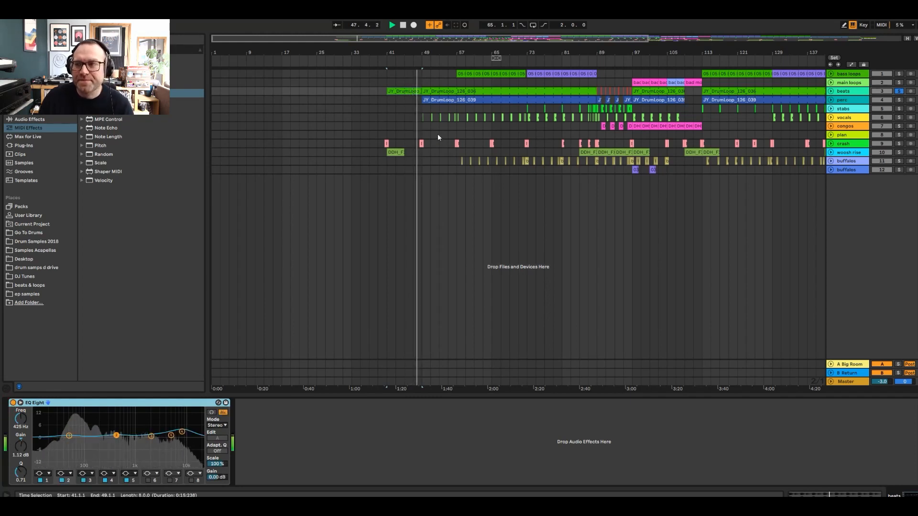
{"action": "key", "text": "space"}
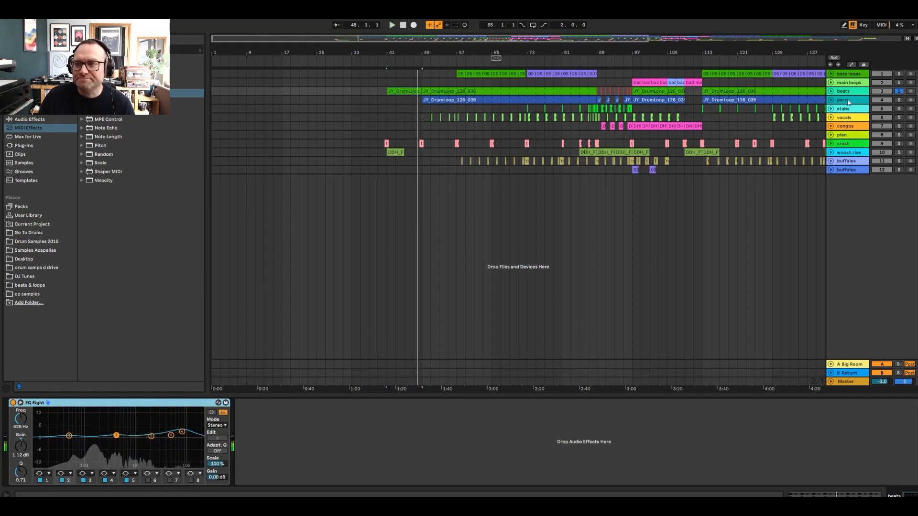
Step: Solo the perc track and play it from bar 49, adding the beats track to the solo during playback
{"action": "left_click", "coordinate": [898, 100]}
{"action": "left_click", "coordinate": [434, 100]}
{"action": "key", "text": "space"}
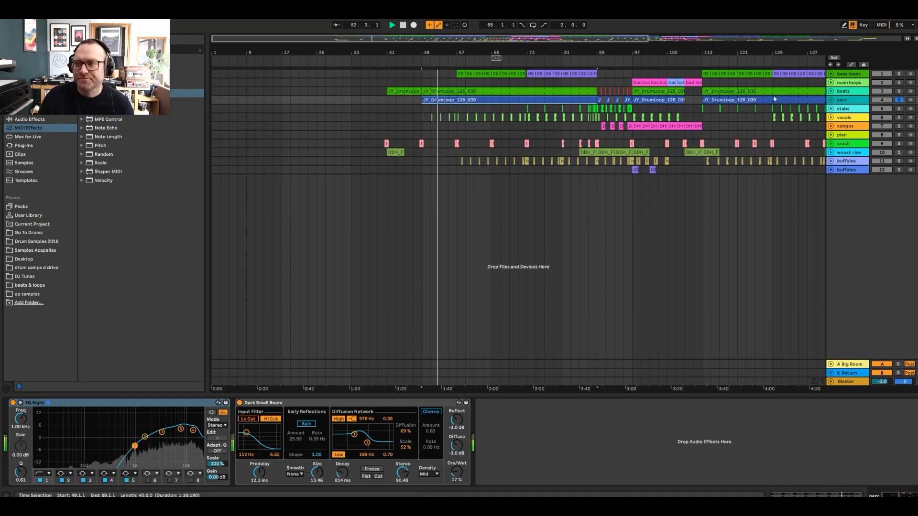
{"action": "left_click", "coordinate": [899, 91]}
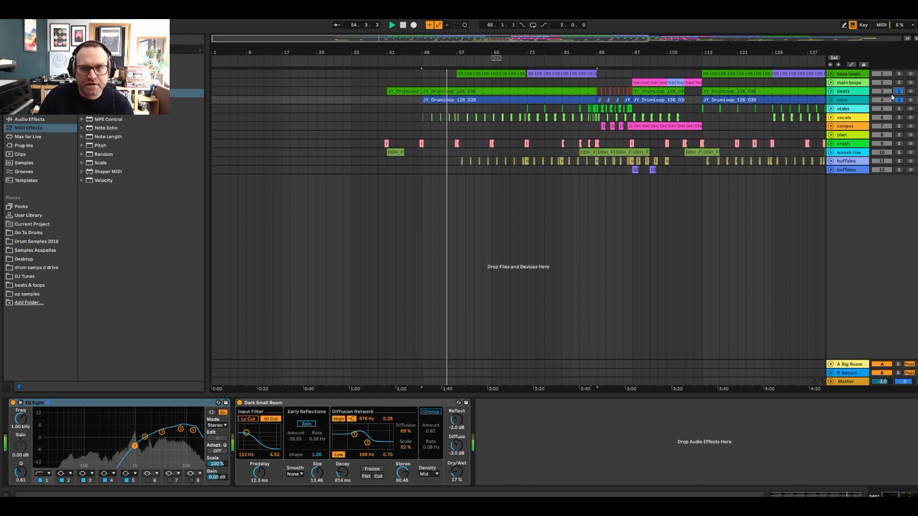
{"action": "key", "text": "space"}
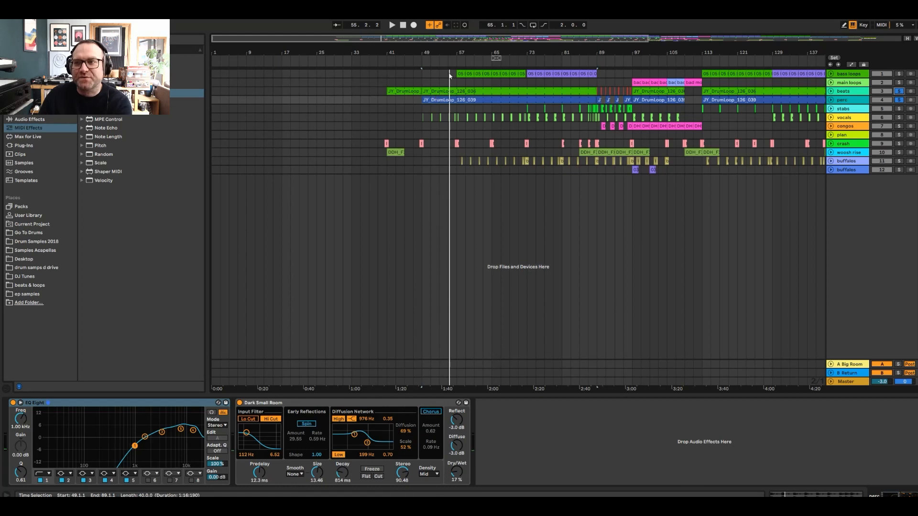
Step: Play the perc track alone from bar 49 with EQ Eight bypassed and active, and finish with beats added to the solo
{"action": "left_click_drag", "start_coordinate": [449, 52], "coordinate": [450, 53]}
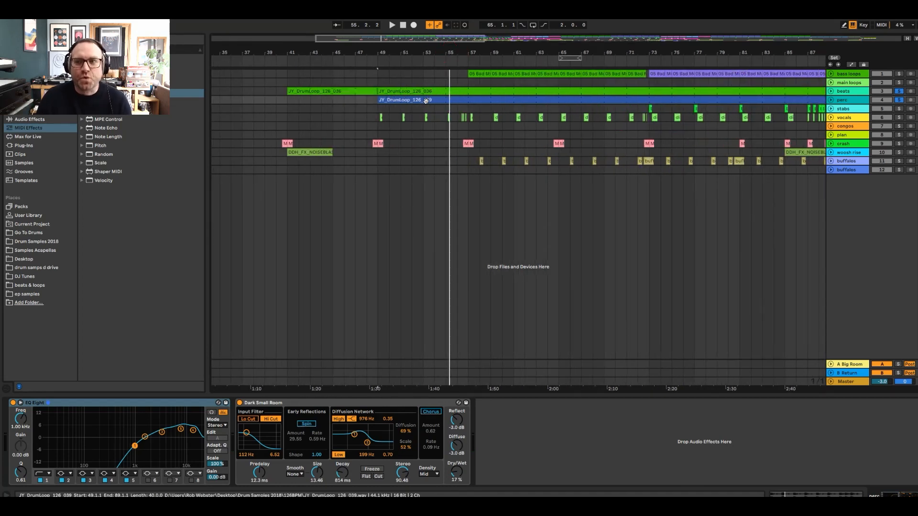
{"action": "left_click", "coordinate": [899, 100]}
{"action": "left_click", "coordinate": [899, 100]}
{"action": "left_click", "coordinate": [841, 99]}
{"action": "key", "text": "space"}
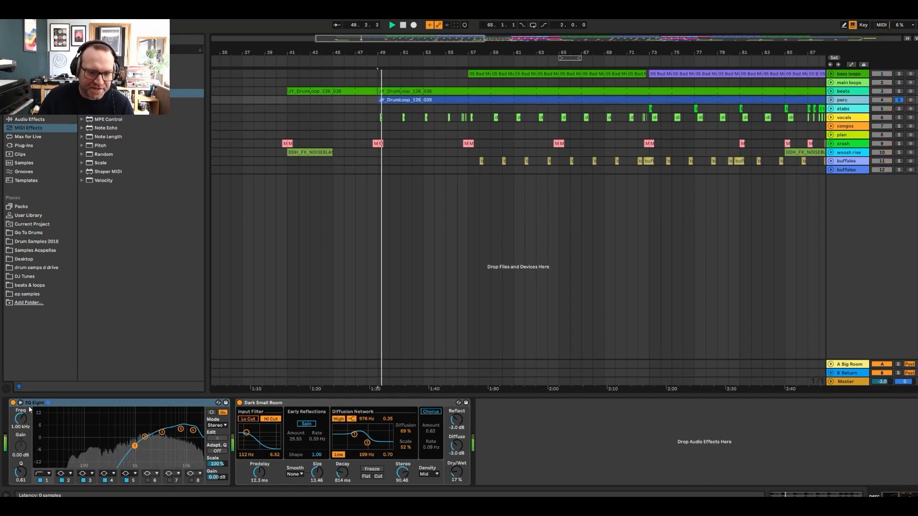
{"action": "left_click", "coordinate": [13, 403]}
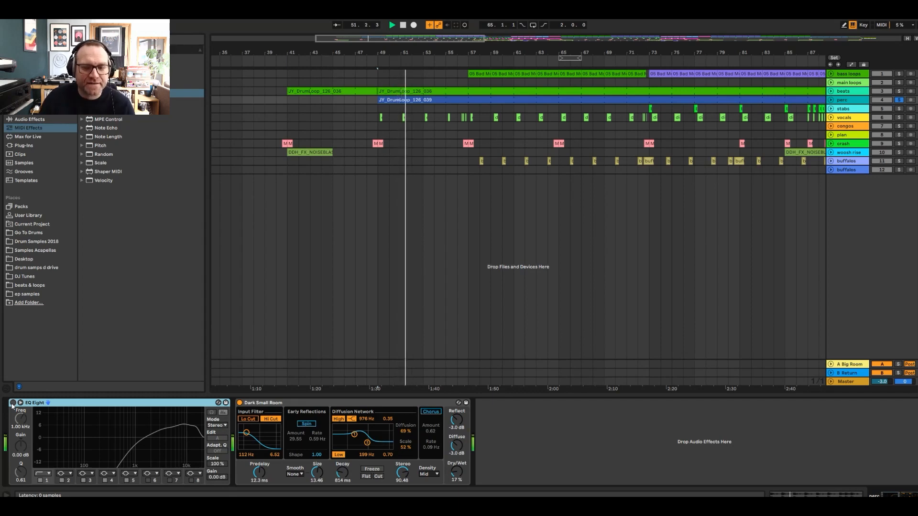
{"action": "left_click", "coordinate": [13, 403]}
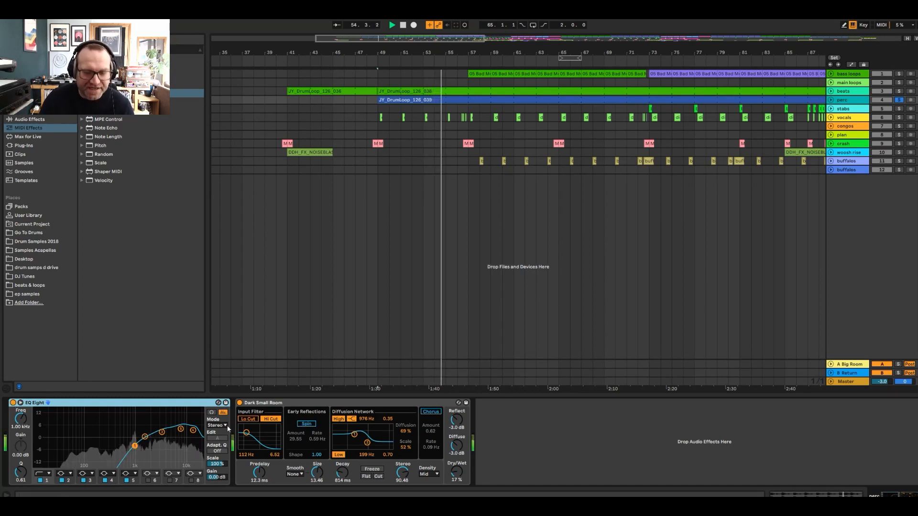
{"action": "left_click", "coordinate": [899, 91]}
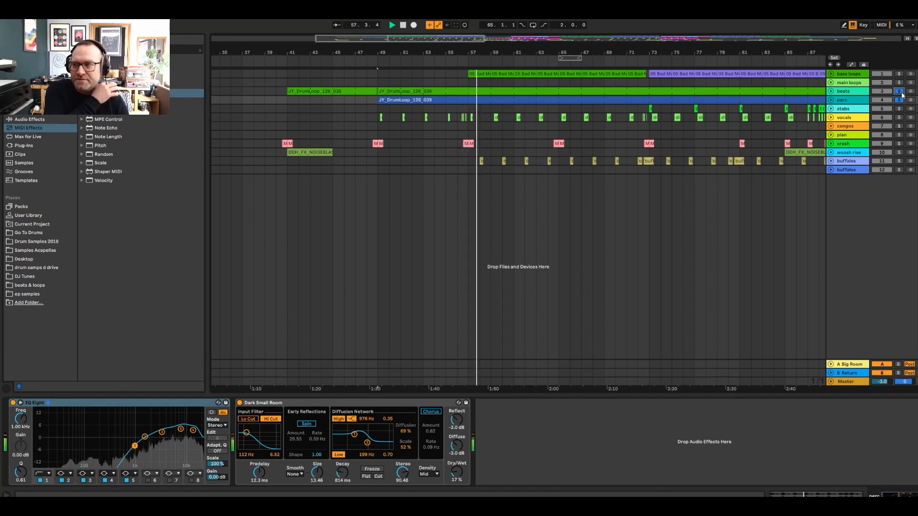
{"action": "key", "text": "space"}
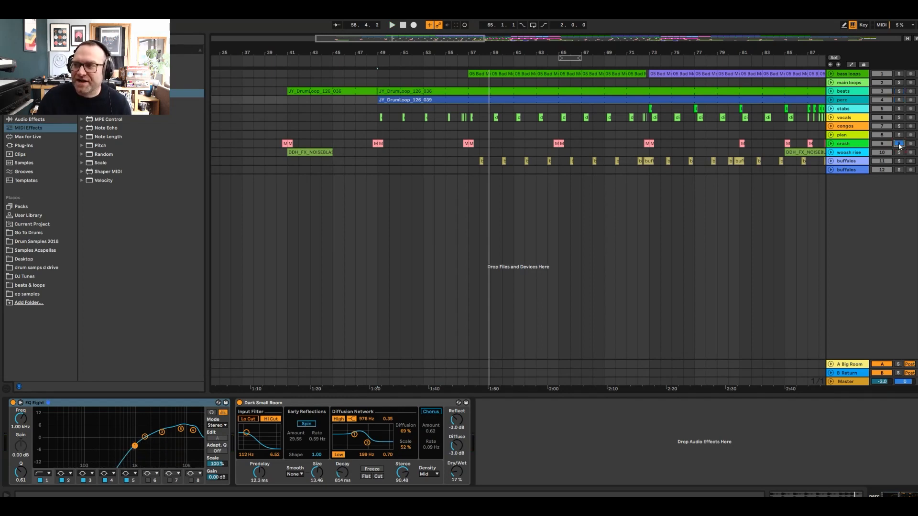
Step: Solo the crash track and briefly play it from bar 57
{"action": "left_click", "coordinate": [469, 152]}
{"action": "key", "text": "space"}
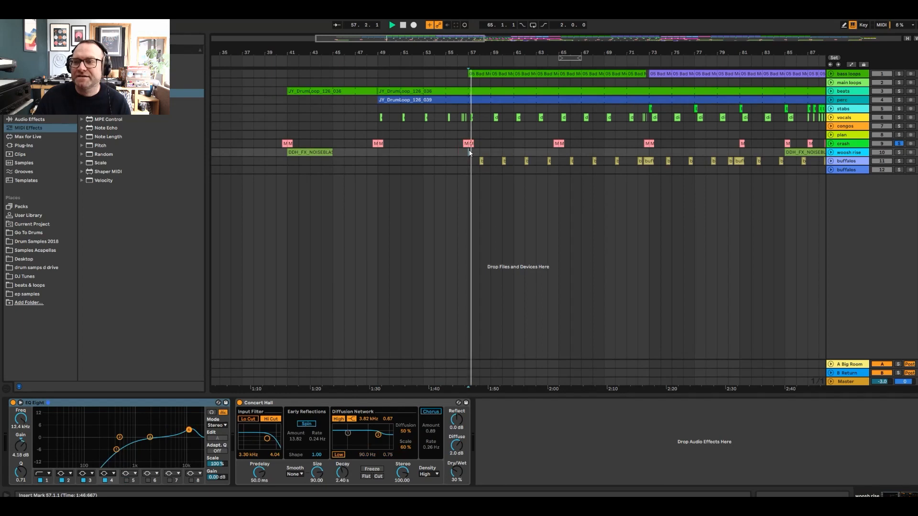
{"action": "left_click_drag", "start_coordinate": [469, 54], "coordinate": [467, 96]}
{"action": "key", "text": "space"}
Step: Select the reversed crash clip just before bar 57 and play it with its Concert Hall reverb
{"action": "left_click_drag", "start_coordinate": [462, 48], "coordinate": [461, 23]}
{"action": "left_click", "coordinate": [448, 143]}
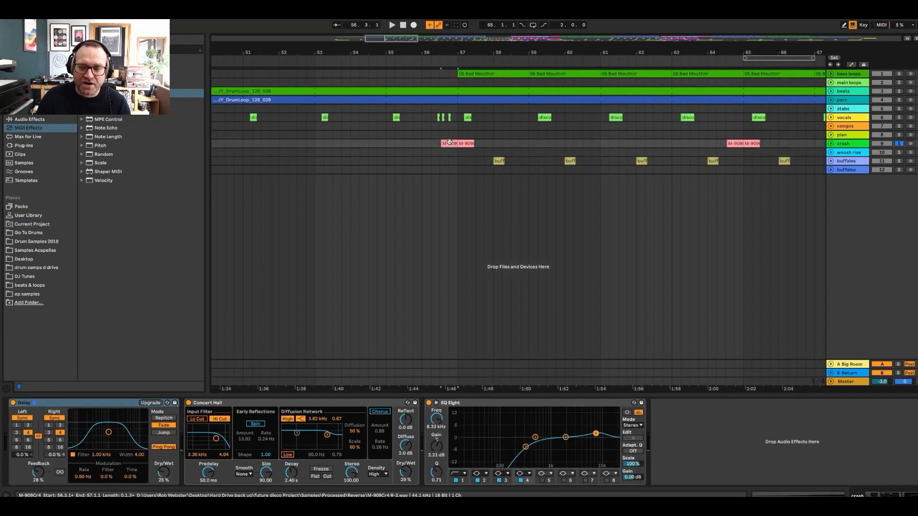
{"action": "left_click", "coordinate": [254, 404]}
{"action": "key", "text": "space"}
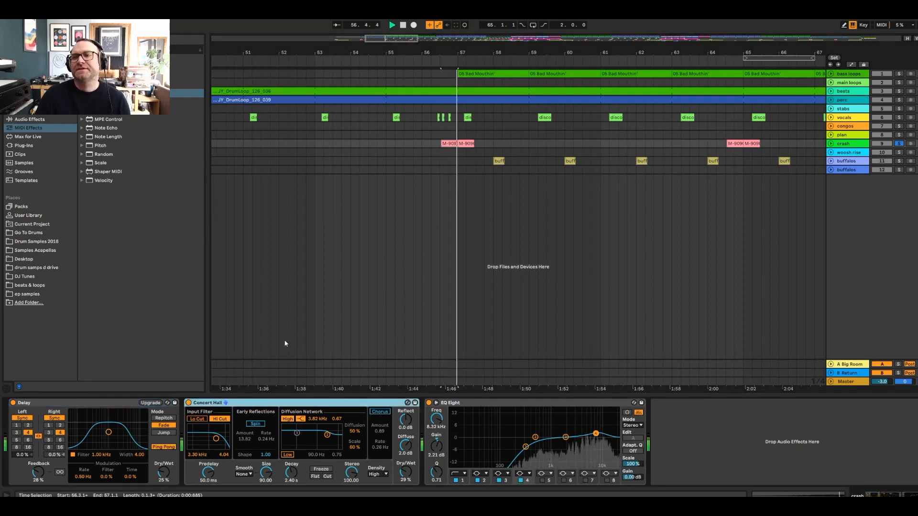
{"action": "key", "text": "space"}
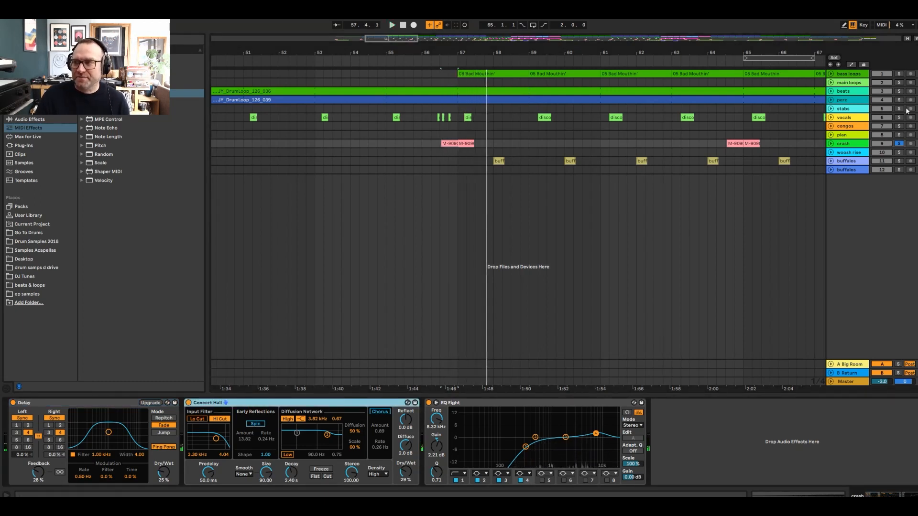
Step: Add the perc and beats tracks to the crash solo and play the transition into bar 57
{"action": "left_click", "coordinate": [900, 100], "text": "ctrl"}
{"action": "left_click", "coordinate": [900, 93], "text": "ctrl"}
{"action": "key", "text": "space"}
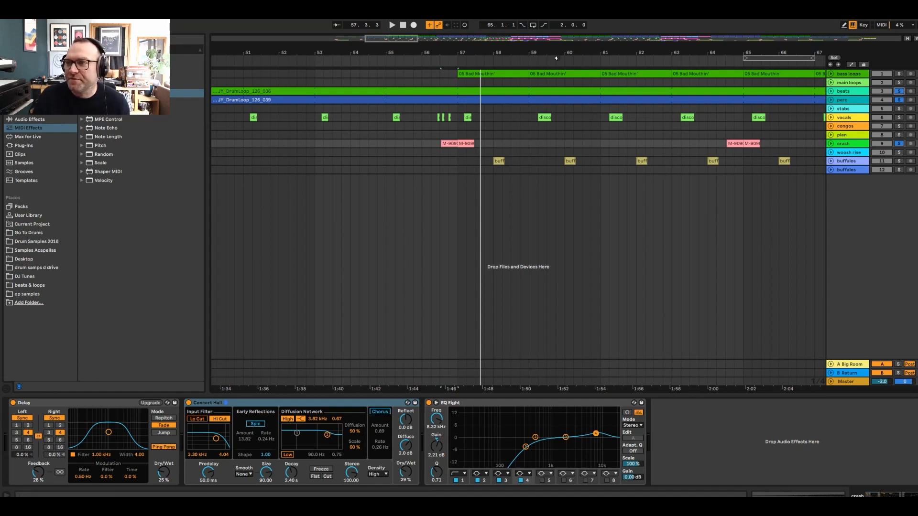
Step: Play the soloed woosh rise track from bar 87, unfold it to show its waveform and display its devices
{"action": "key", "text": "minus"}
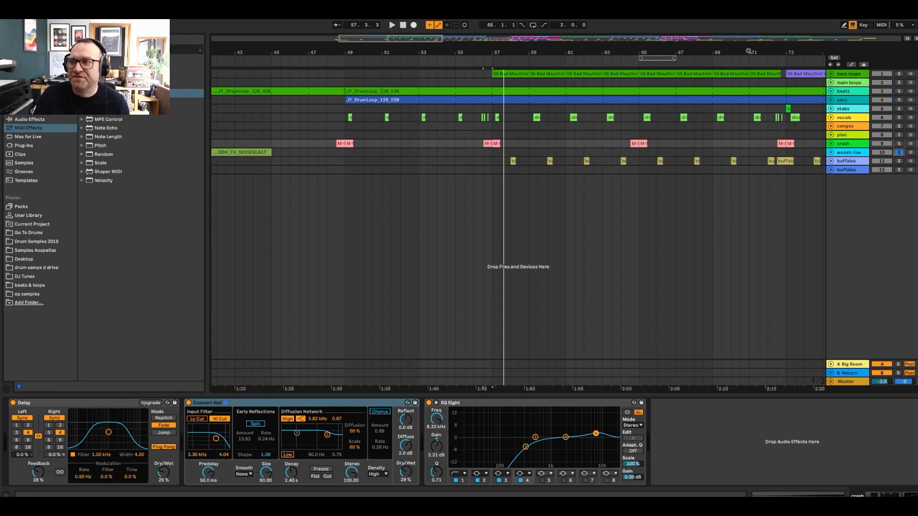
{"action": "key", "text": "minus"}
{"action": "left_click", "coordinate": [654, 171]}
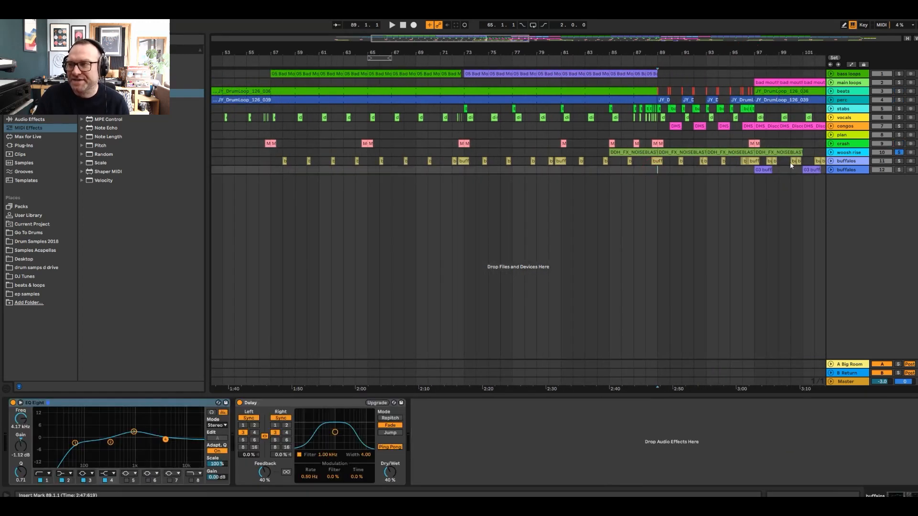
{"action": "left_click", "coordinate": [634, 171]}
{"action": "key", "text": "space"}
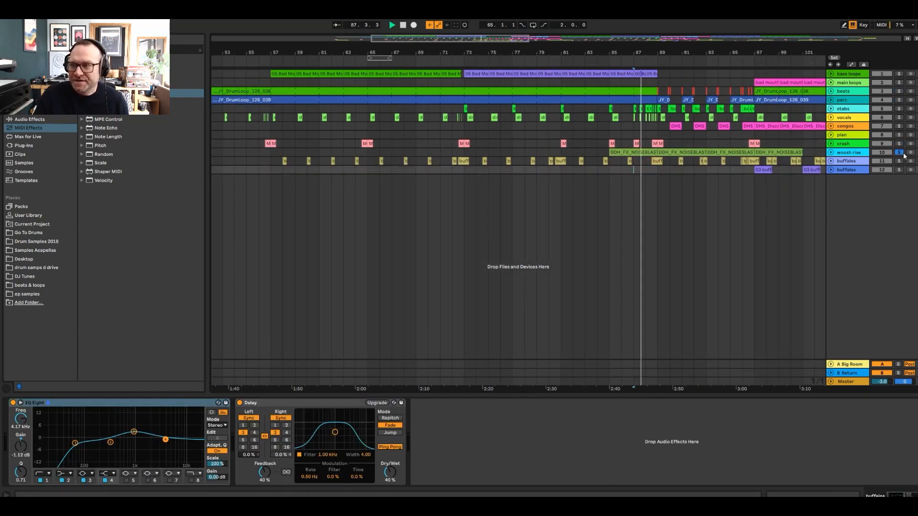
{"action": "left_click", "coordinate": [831, 152]}
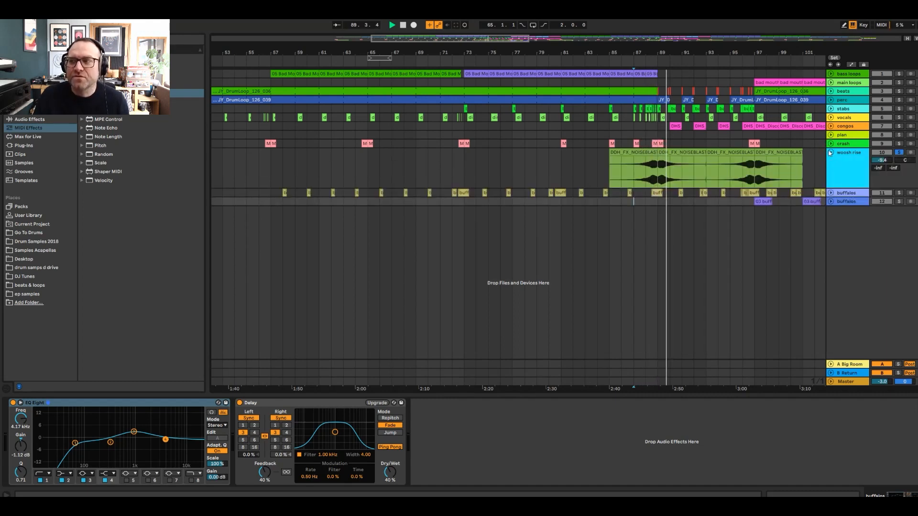
{"action": "left_click", "coordinate": [851, 166]}
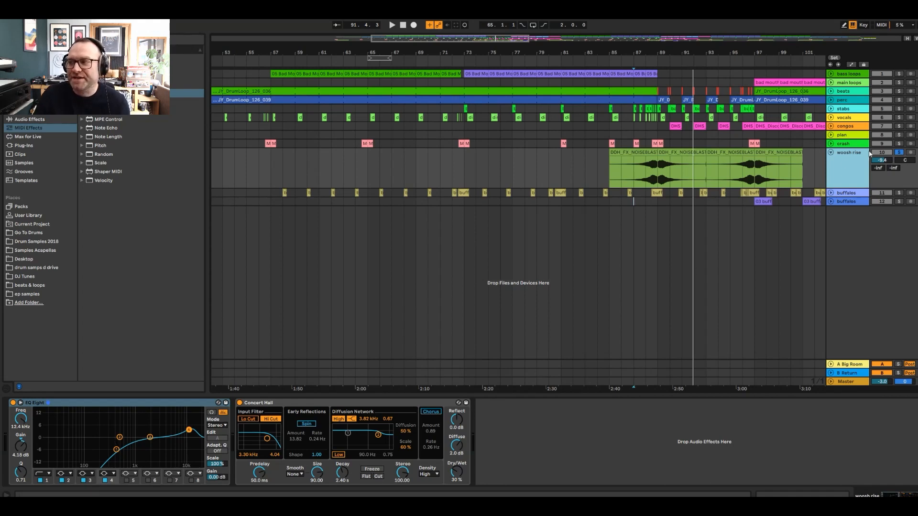
Step: Add crash, perc and beats to the woosh rise solo and play the transition from bars 87 and 89
{"action": "left_click", "coordinate": [898, 144]}
{"action": "key", "text": "space"}
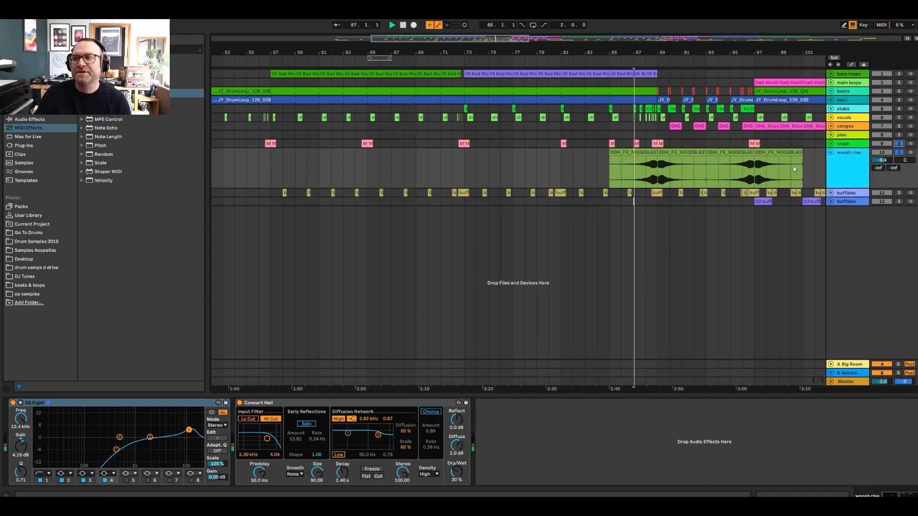
{"action": "left_click", "coordinate": [652, 175]}
{"action": "key", "text": "space"}
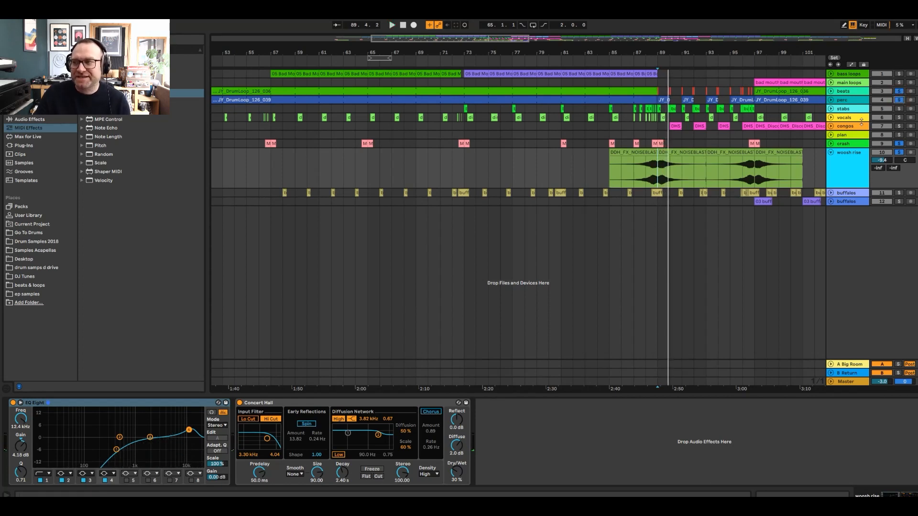
Step: Play the woosh rise, crash, perc and beats tracks together from bar 85
{"action": "scroll", "coordinate": [473, 99], "scroll_direction": "down", "scroll_amount": 3}
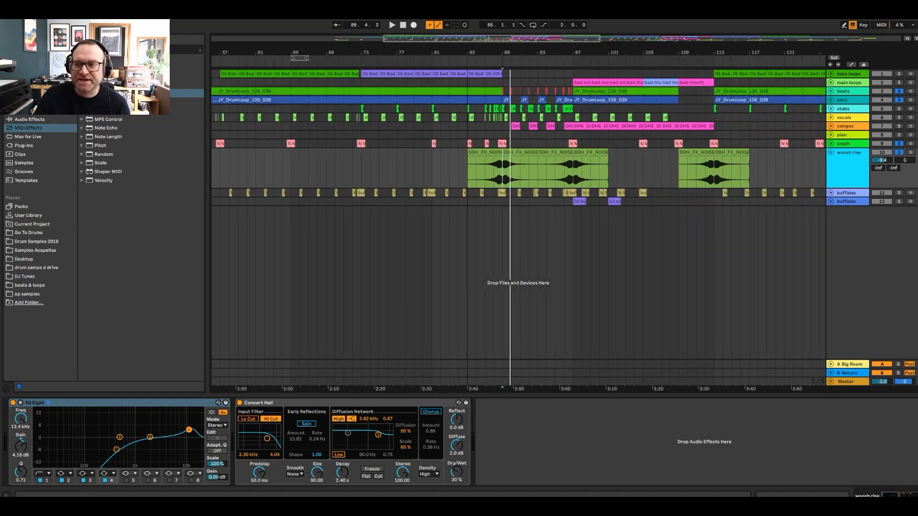
{"action": "left_click", "coordinate": [458, 167]}
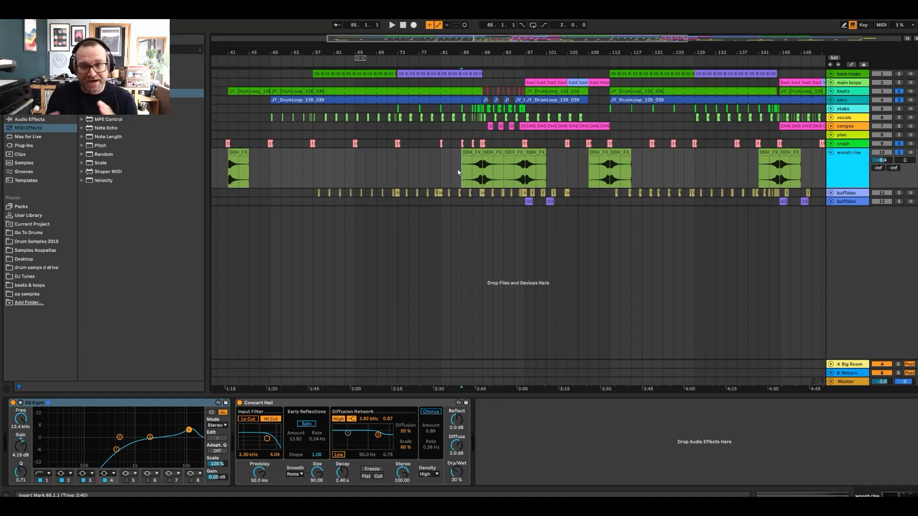
{"action": "key", "text": "space"}
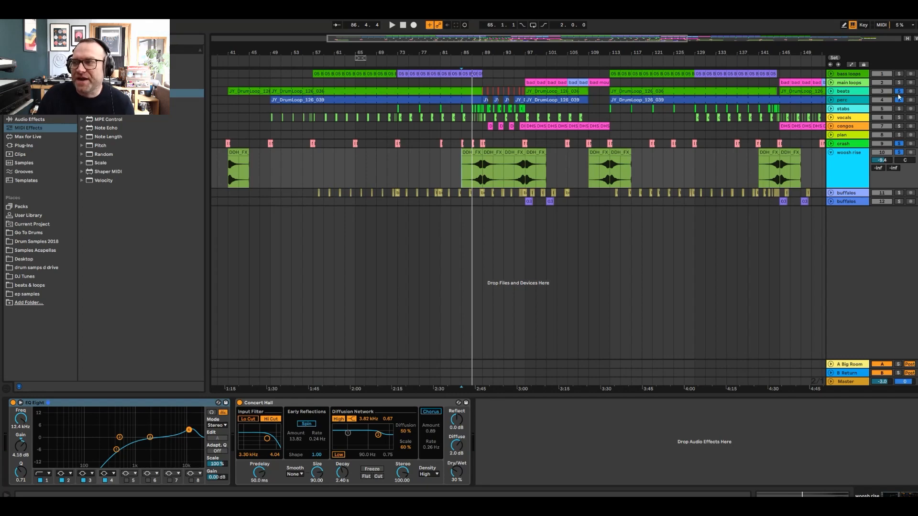
Step: Solo only the bass loops track and play it from bar 57
{"action": "left_click", "coordinate": [899, 91]}
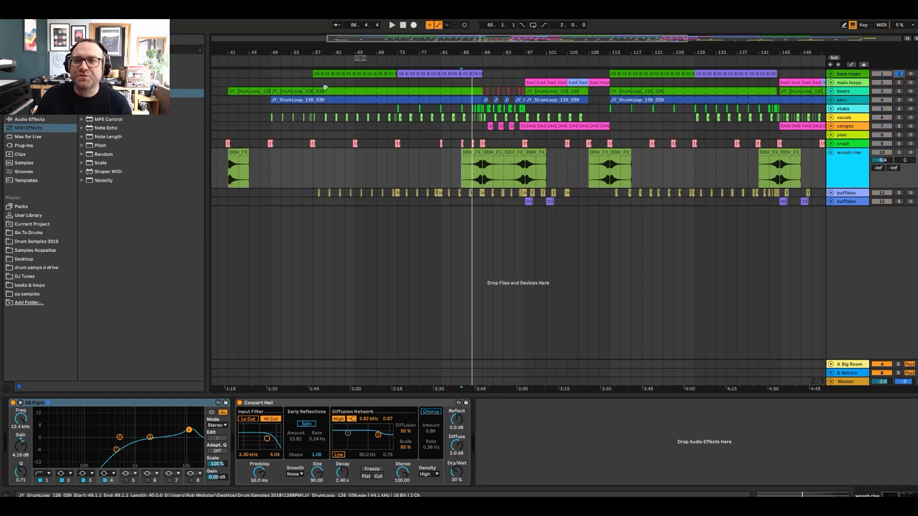
{"action": "left_click", "coordinate": [313, 83]}
{"action": "left_click_drag", "start_coordinate": [309, 58], "coordinate": [323, 60]}
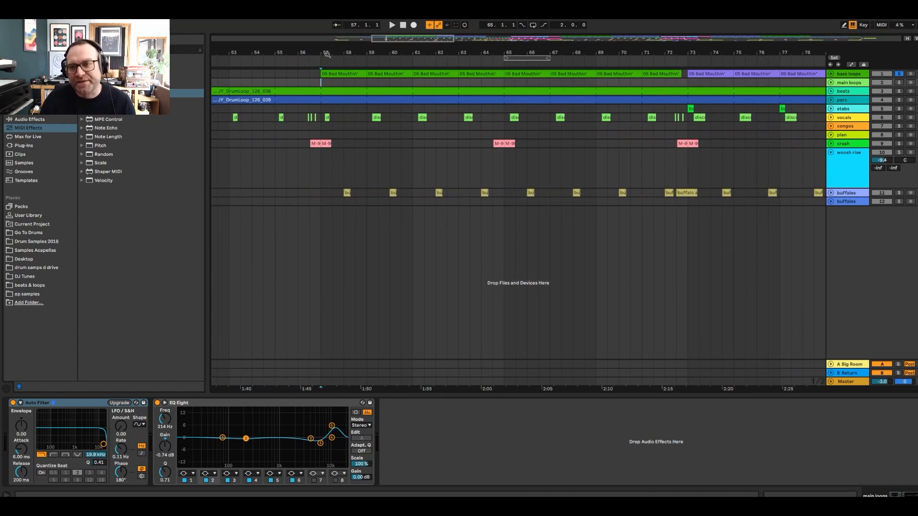
{"action": "key", "text": "space"}
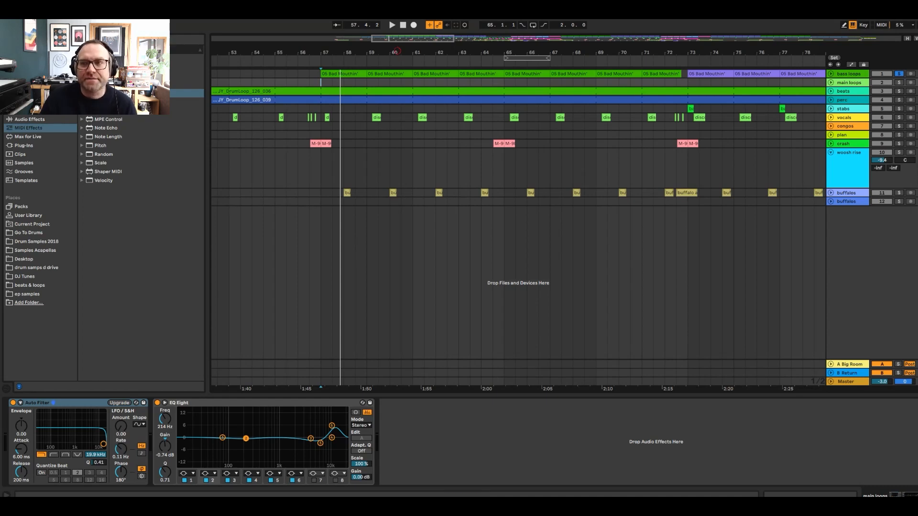
Step: Play the soloed bass loops track from bar 73, where the second bass loop starts
{"action": "left_click_drag", "start_coordinate": [396, 52], "coordinate": [338, 66]}
{"action": "left_click", "coordinate": [546, 86]}
{"action": "key", "text": "space"}
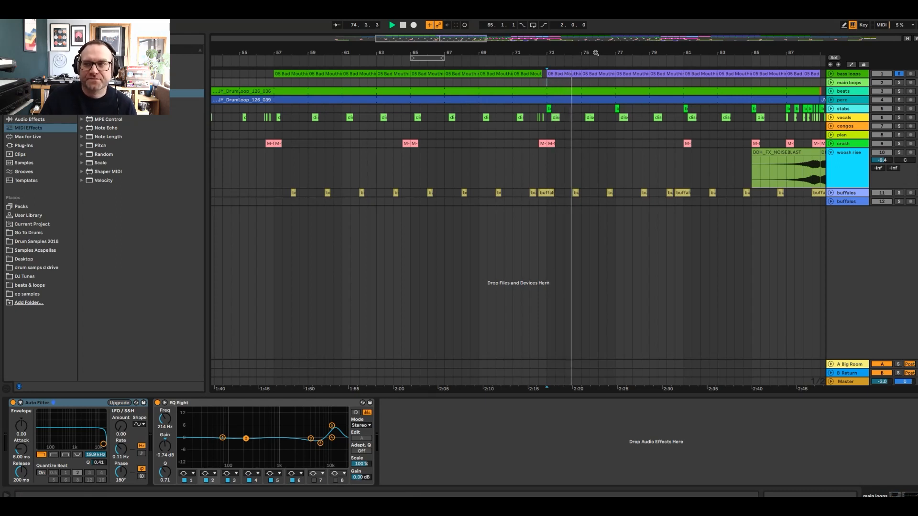
Step: Clear the bass loops solo and play the arrangement from bar 57 with the vocals and both buffaloes tracks muted
{"action": "left_click_drag", "start_coordinate": [596, 52], "coordinate": [506, 40]}
{"action": "left_click", "coordinate": [899, 74]}
{"action": "key", "text": "space"}
{"action": "left_click", "coordinate": [306, 75]}
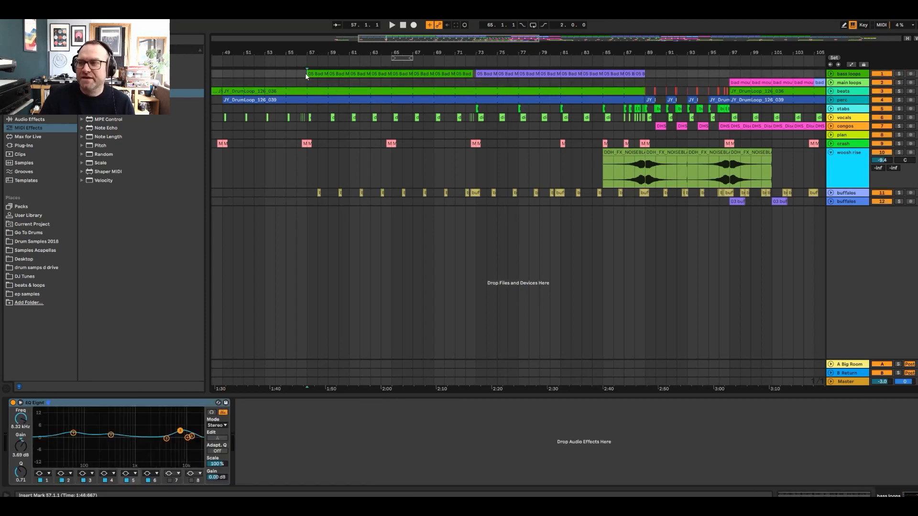
{"action": "key", "text": "space"}
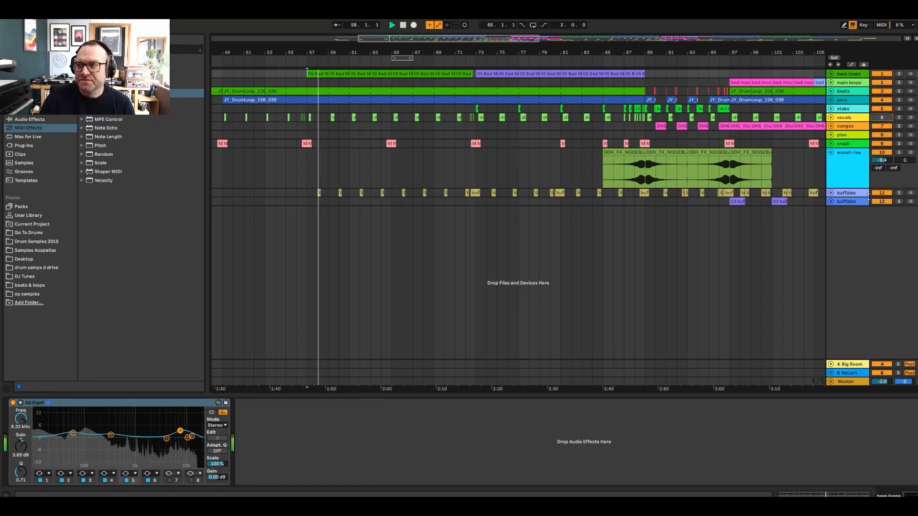
{"action": "left_click", "coordinate": [866, 193]}
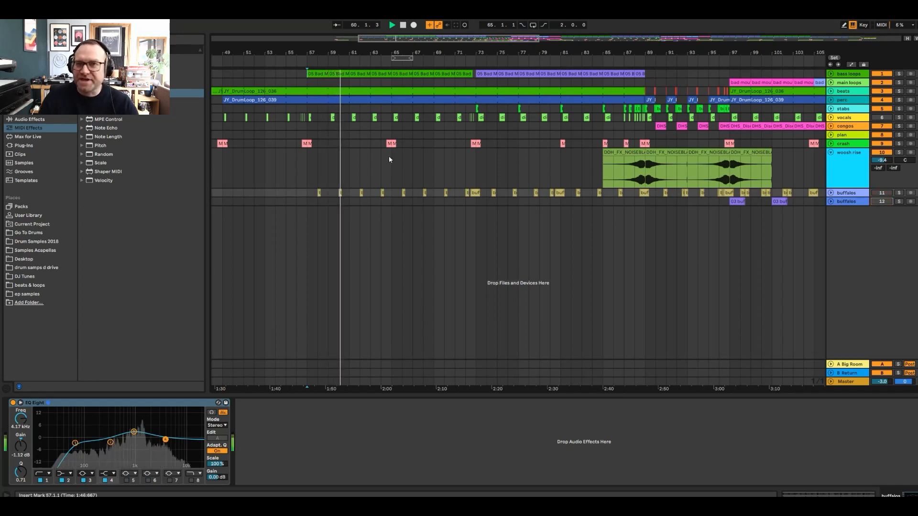
Step: Show the waveform of the bass loop clip at bar 61, place the insert marker at bar 71 and stop playback
{"action": "left_click", "coordinate": [366, 73]}
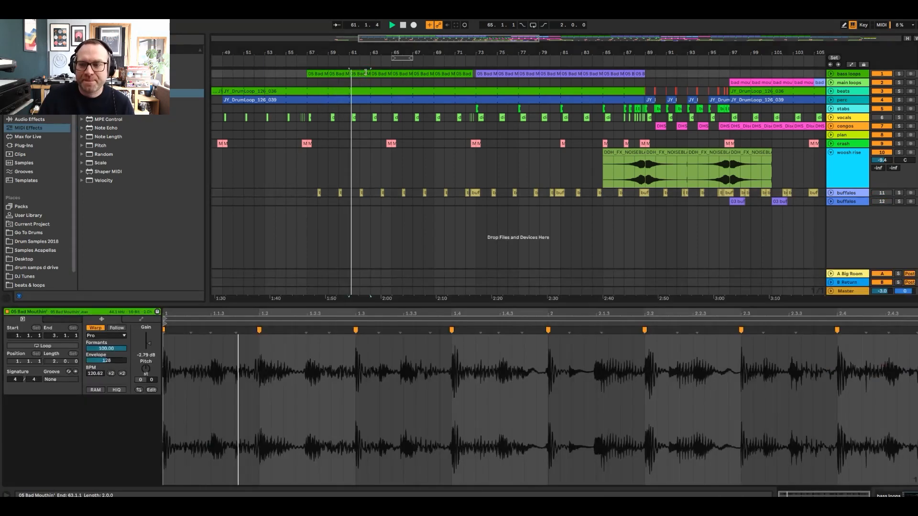
{"action": "left_click", "coordinate": [455, 153]}
{"action": "key", "text": "space"}
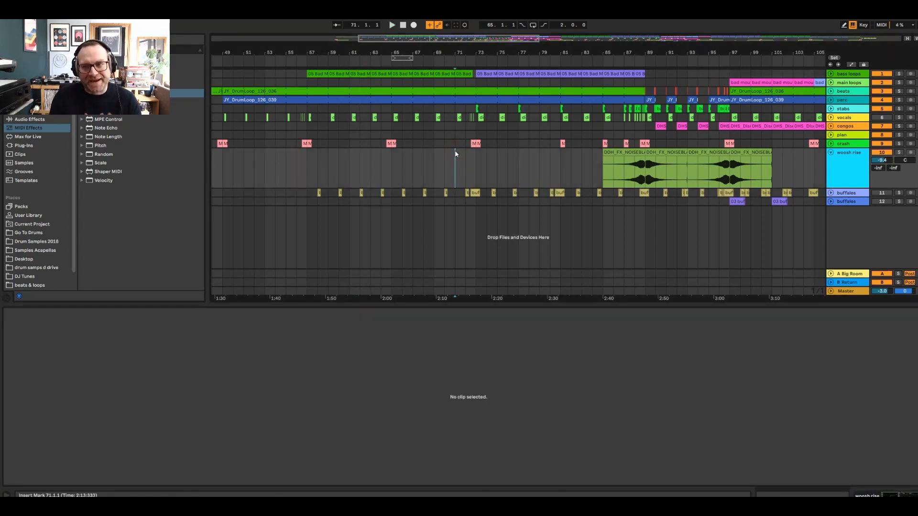
Step: Turn the vocals track back on and play the change of bass loop at bar 73 from bar 72
{"action": "left_click_drag", "start_coordinate": [303, 80], "coordinate": [466, 83]}
{"action": "left_click", "coordinate": [465, 84]}
{"action": "key", "text": "space"}
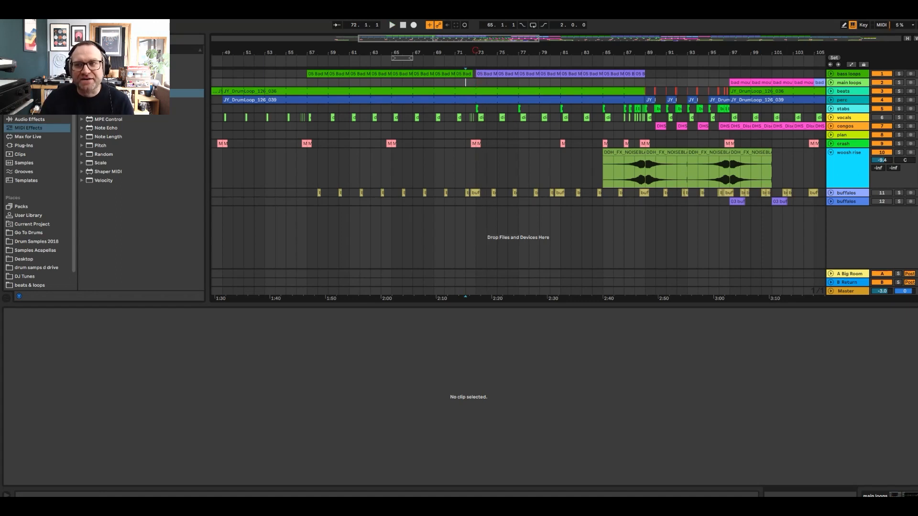
{"action": "left_click_drag", "start_coordinate": [475, 51], "coordinate": [474, 74]}
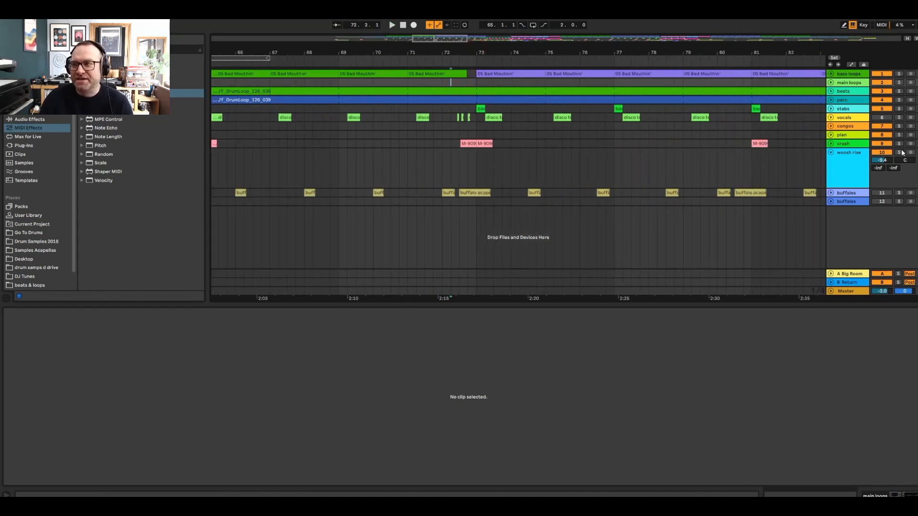
{"action": "key", "text": "space"}
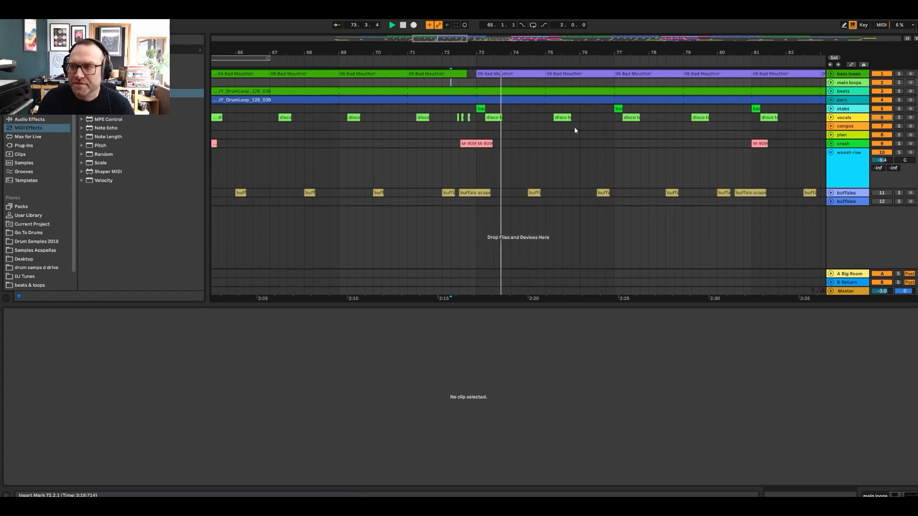
{"action": "left_click", "coordinate": [890, 118]}
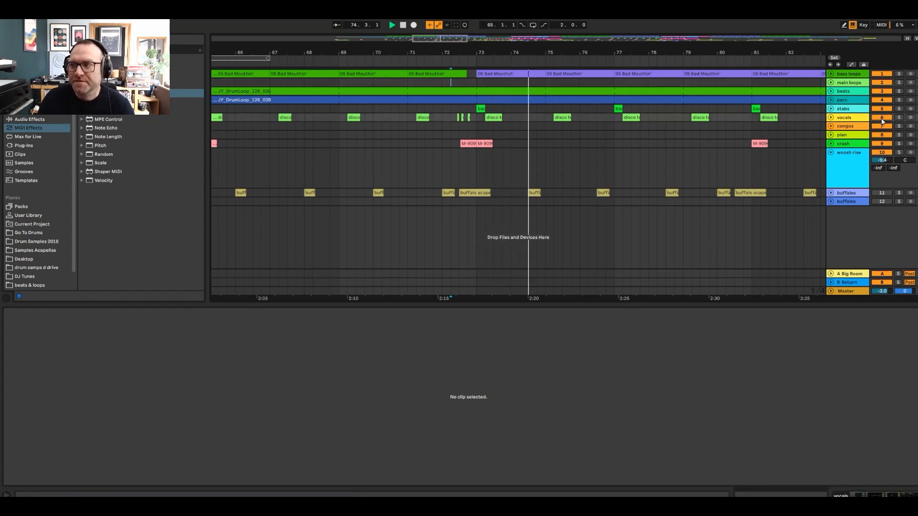
Step: Open the bass loop clip at bar 75, play it with bass loops soloed, and clear the solo
{"action": "left_click_drag", "start_coordinate": [525, 50], "coordinate": [442, 45]}
{"action": "left_click", "coordinate": [488, 75]}
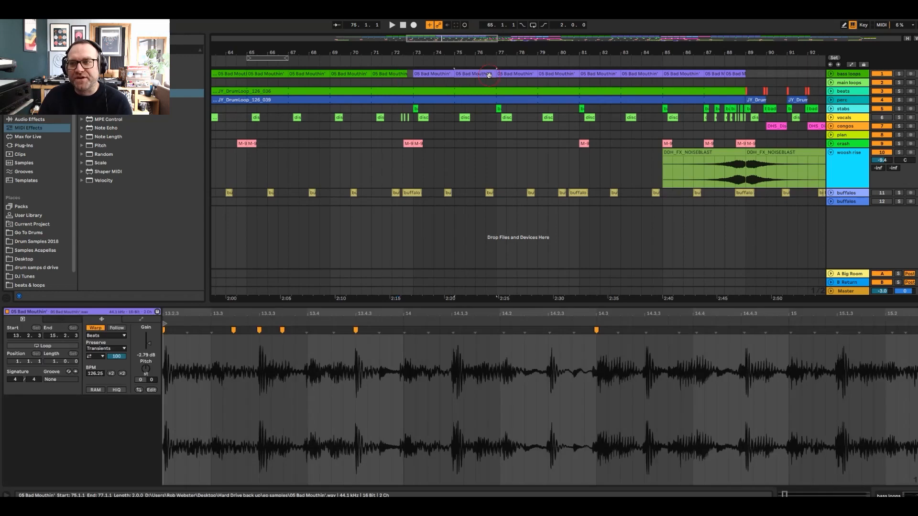
{"action": "left_click", "coordinate": [899, 74]}
{"action": "key", "text": "space"}
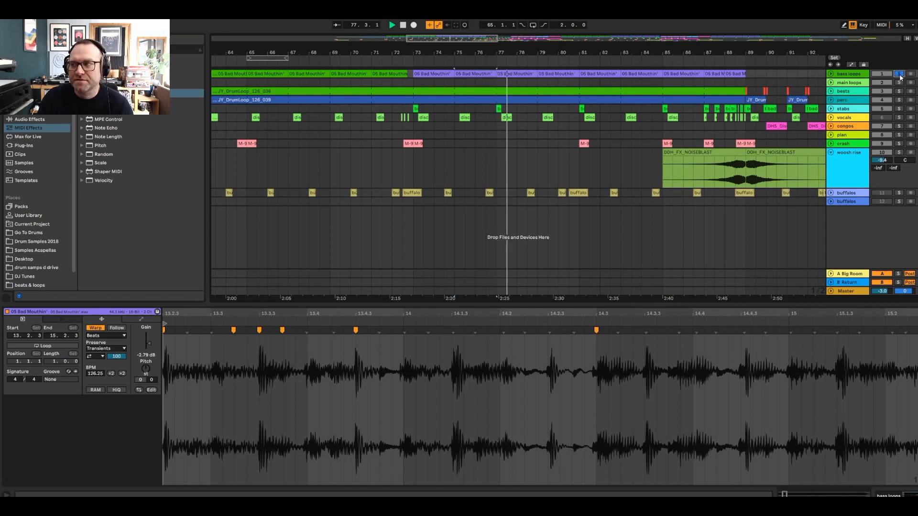
{"action": "left_click", "coordinate": [900, 75]}
{"action": "key", "text": "space"}
Step: Solo main loops, play it from the bad mouth clip at bar 97, and unfold the track
{"action": "left_click_drag", "start_coordinate": [558, 52], "coordinate": [476, 50]}
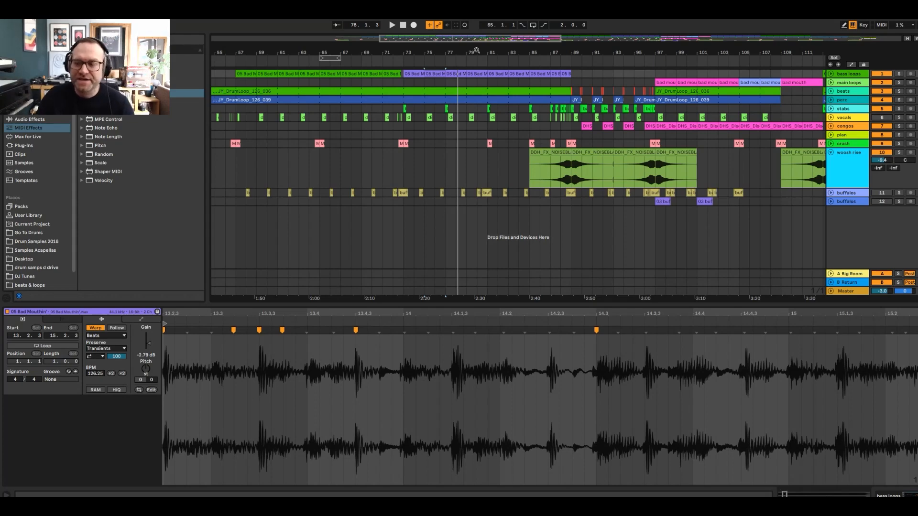
{"action": "left_click", "coordinate": [551, 128]}
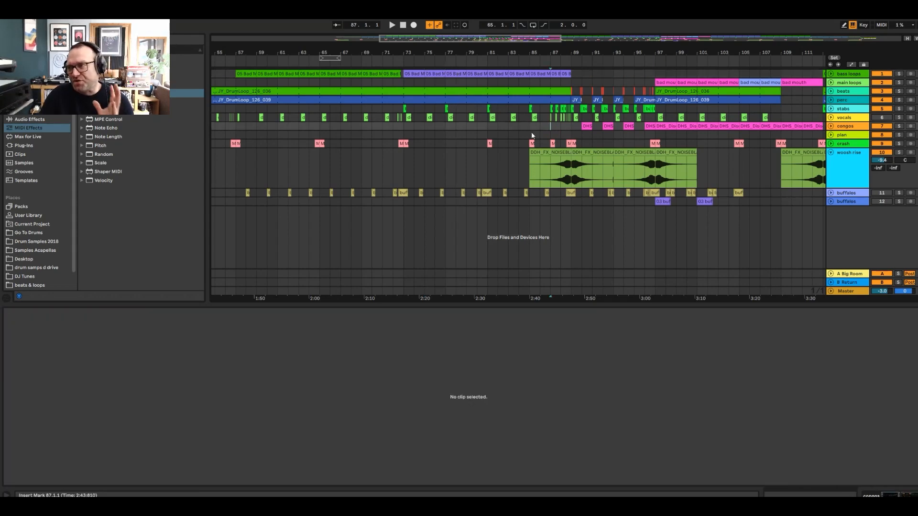
{"action": "left_click", "coordinate": [653, 84]}
{"action": "left_click", "coordinate": [898, 83]}
{"action": "key", "text": "space"}
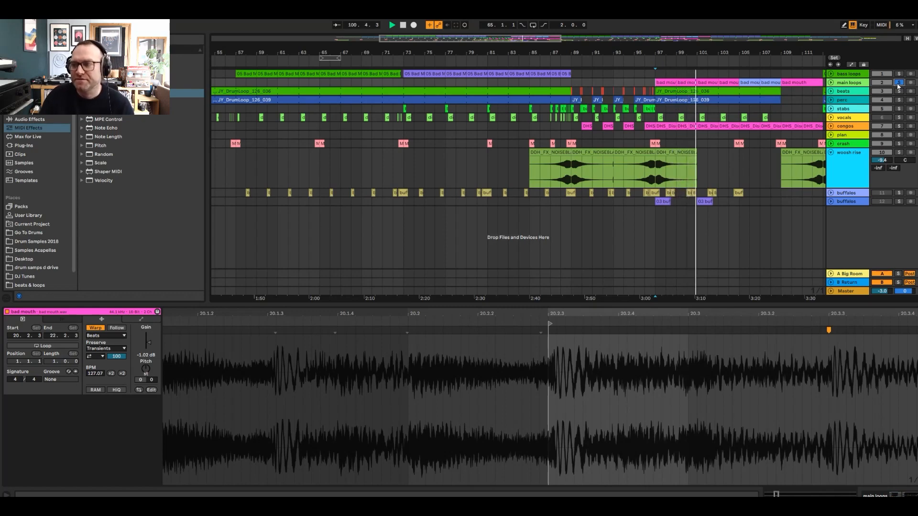
{"action": "left_click", "coordinate": [831, 83]}
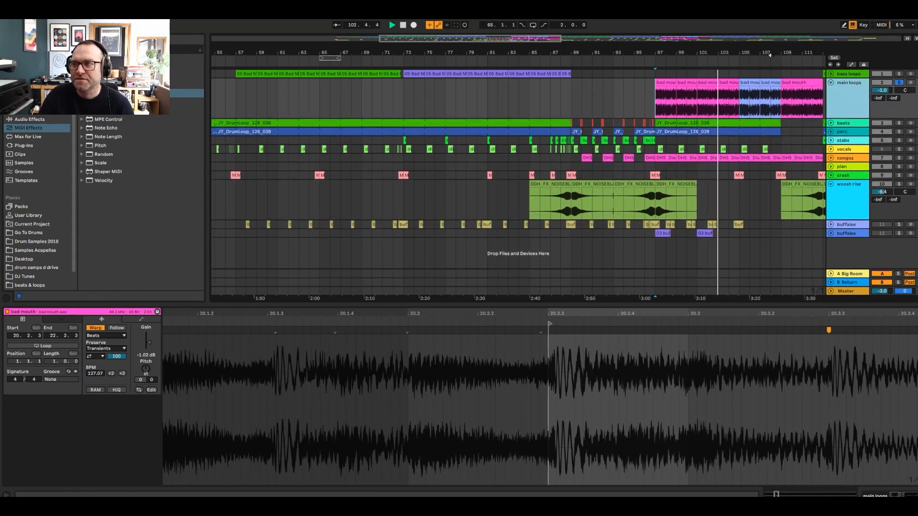
Step: Play the soloed main loops from bar 108 and add bass loops, beats and perc to the solo
{"action": "left_click_drag", "start_coordinate": [774, 53], "coordinate": [606, 54]}
{"action": "left_click", "coordinate": [602, 107]}
{"action": "key", "text": "space"}
{"action": "key", "text": "space"}
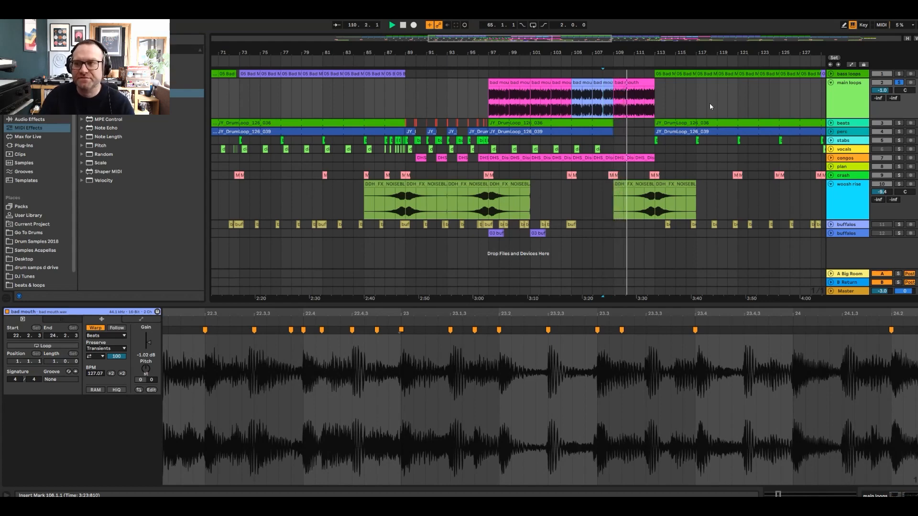
{"action": "left_click", "coordinate": [898, 74]}
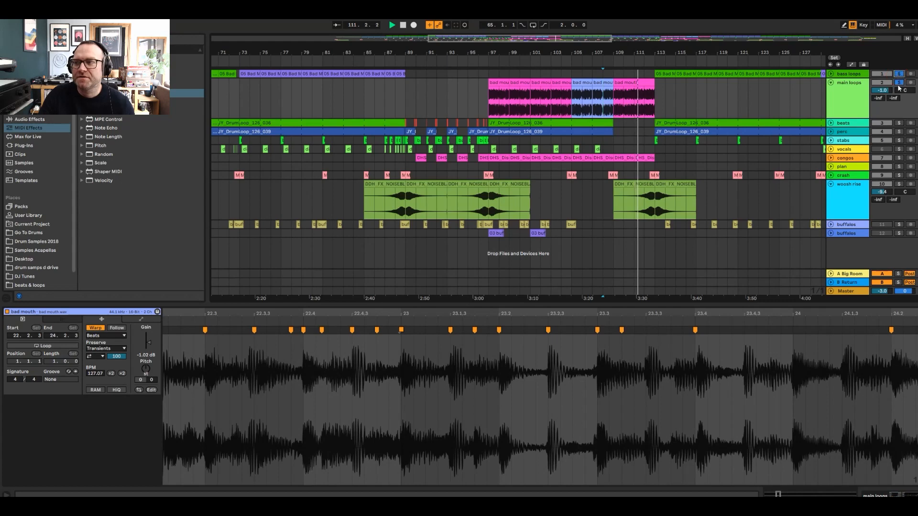
{"action": "left_click", "coordinate": [898, 123]}
{"action": "left_click", "coordinate": [898, 132]}
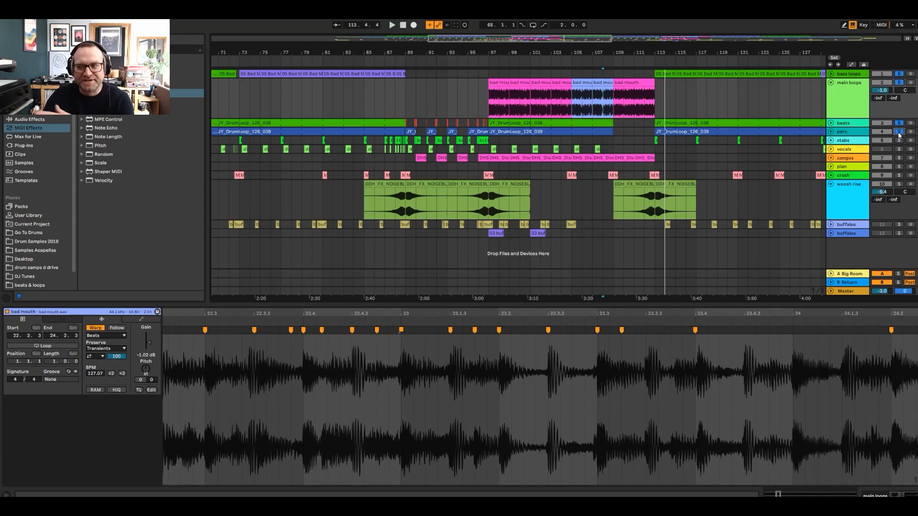
Step: Clear all track solos and play the transition from bar 112
{"action": "left_click", "coordinate": [899, 131]}
{"action": "left_click", "coordinate": [647, 143]}
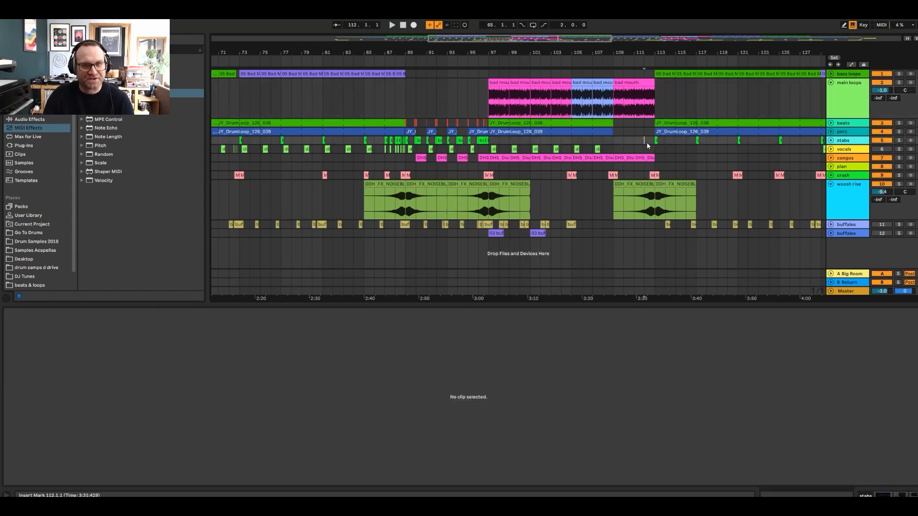
{"action": "key", "text": "space"}
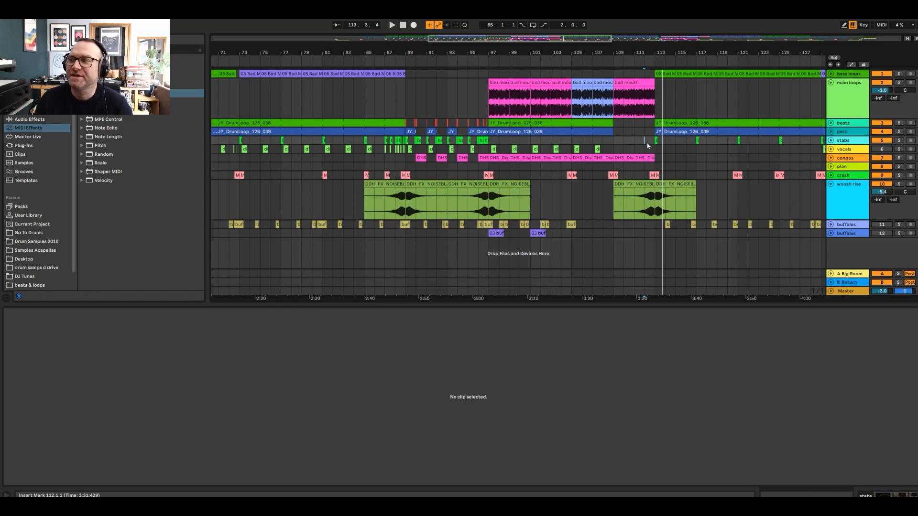
Step: Fold the main loops track, solo vocals and play it from bar 61
{"action": "left_click", "coordinate": [832, 84]}
{"action": "left_click_drag", "start_coordinate": [525, 53], "coordinate": [543, 28]}
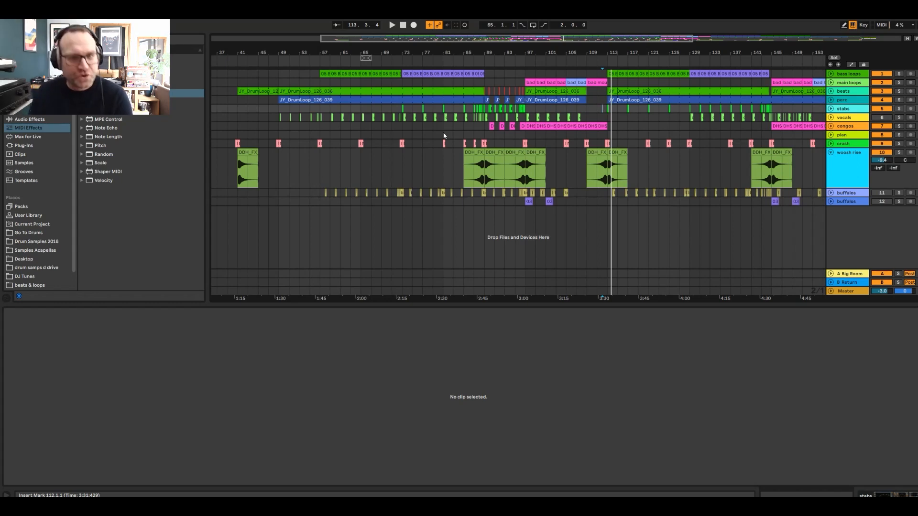
{"action": "left_click", "coordinate": [899, 118]}
{"action": "left_click", "coordinate": [341, 120]}
{"action": "left_click_drag", "start_coordinate": [340, 52], "coordinate": [342, 77]}
{"action": "key", "text": "space"}
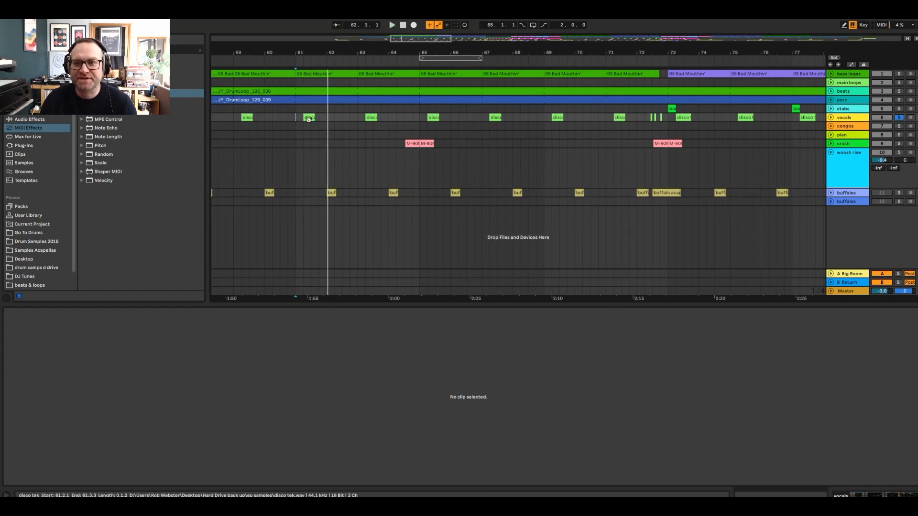
Step: Try extending the disco tek clip in bar 61 to 61.4.1, play it, and undo the extension
{"action": "left_click_drag", "start_coordinate": [313, 118], "coordinate": [320, 118]}
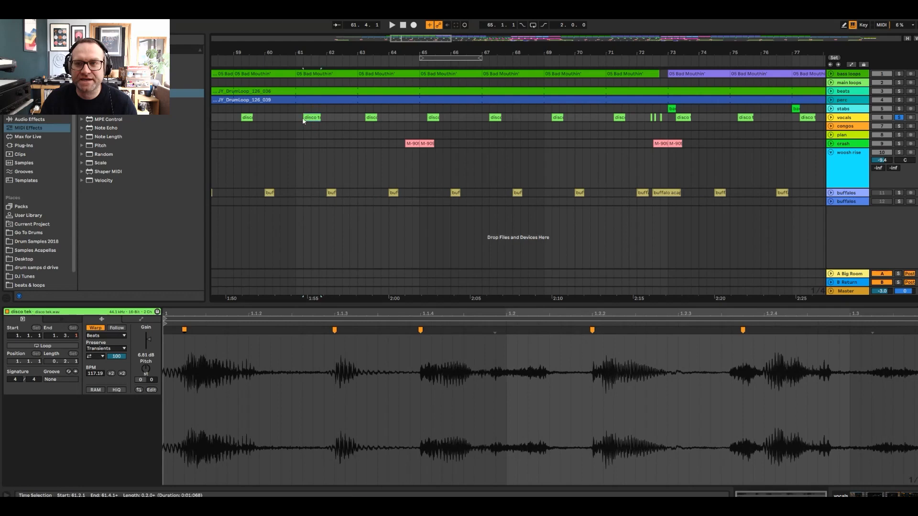
{"action": "key", "text": "space"}
{"action": "key", "text": "space"}
{"action": "key", "text": "ctrl+z"}
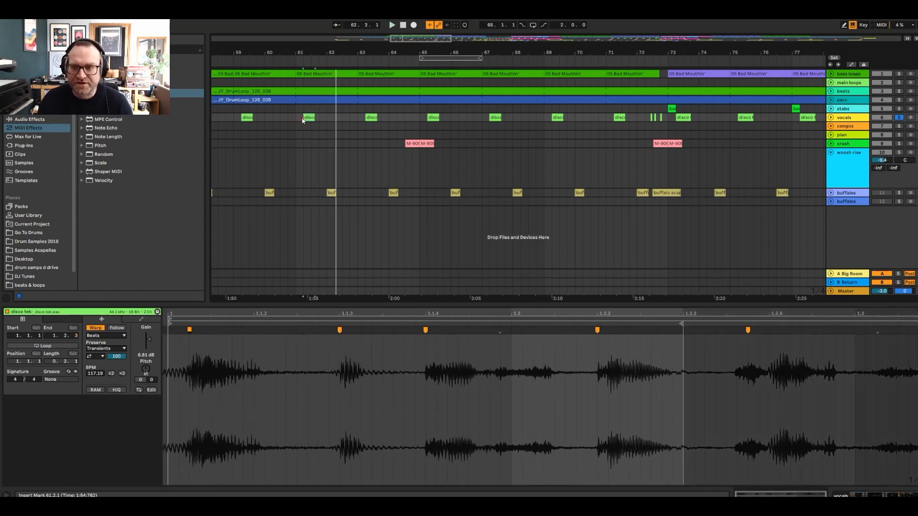
Step: Solo the buffaloes track, play its clip at bar 62, and add vocals, beats and perc to the solo
{"action": "left_click", "coordinate": [332, 194]}
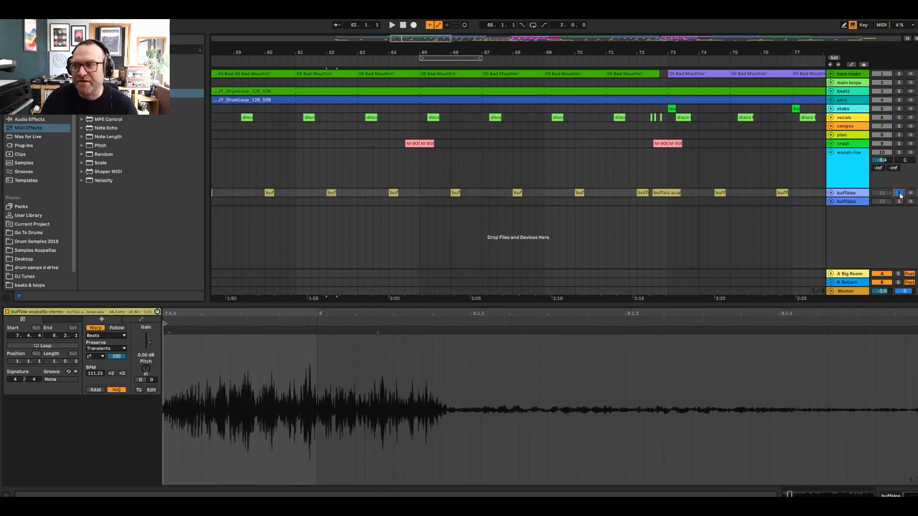
{"action": "key", "text": "space"}
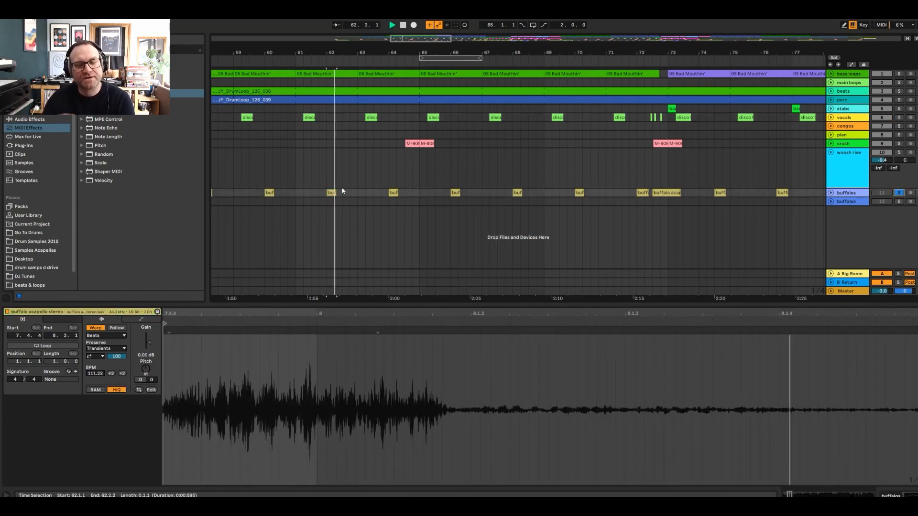
{"action": "left_click", "coordinate": [897, 118]}
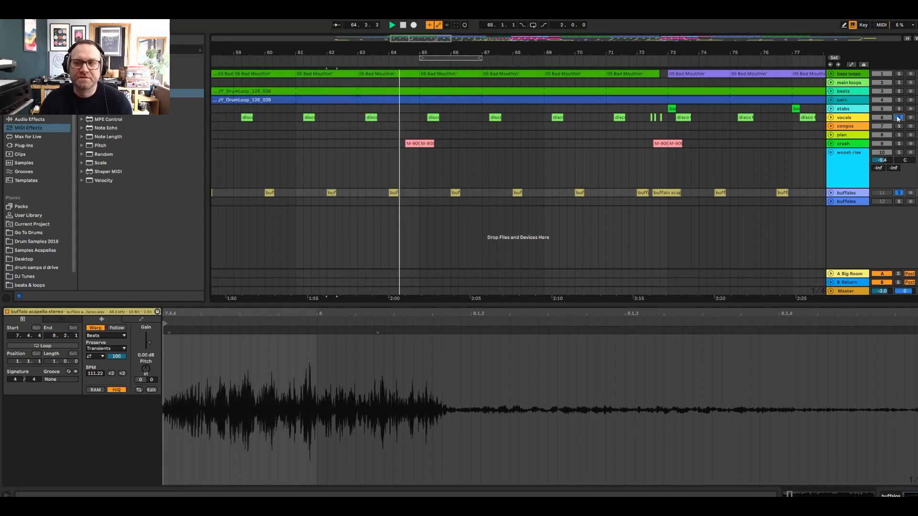
{"action": "left_click", "coordinate": [898, 91]}
{"action": "left_click", "coordinate": [899, 100]}
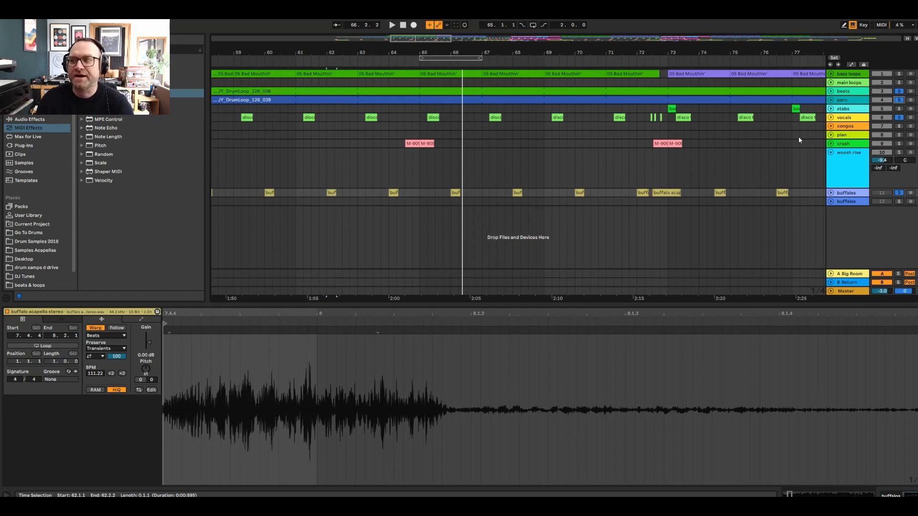
Step: Play the vocal fill from 72.3.1 with the drums soloed and place the insert marker at bar 71
{"action": "left_click", "coordinate": [653, 117]}
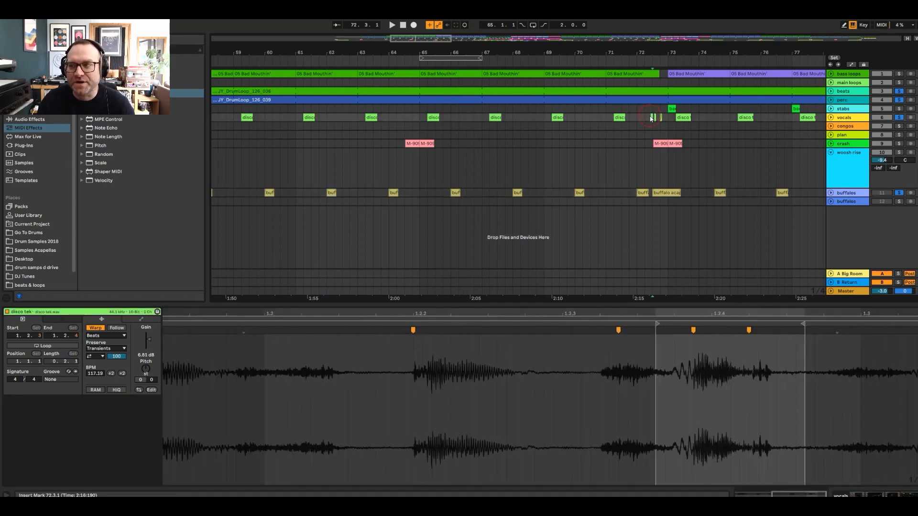
{"action": "key", "text": "space"}
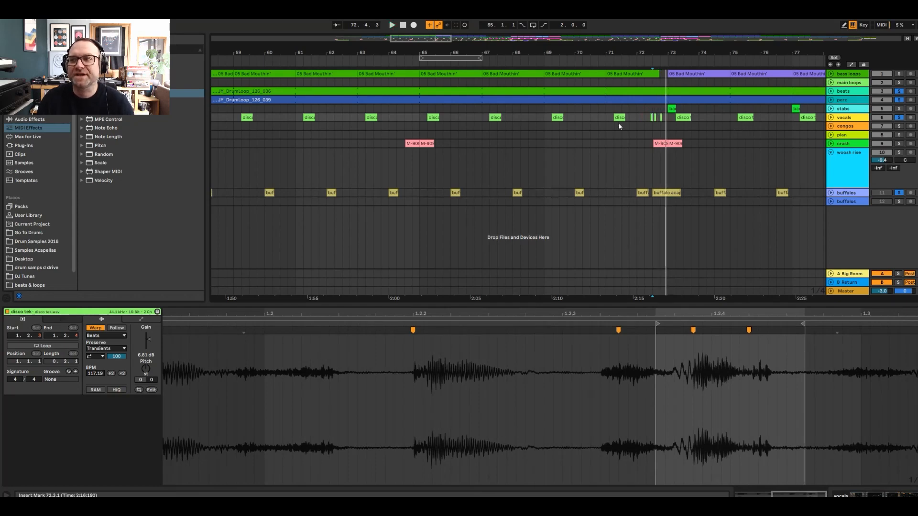
{"action": "left_click", "coordinate": [618, 123]}
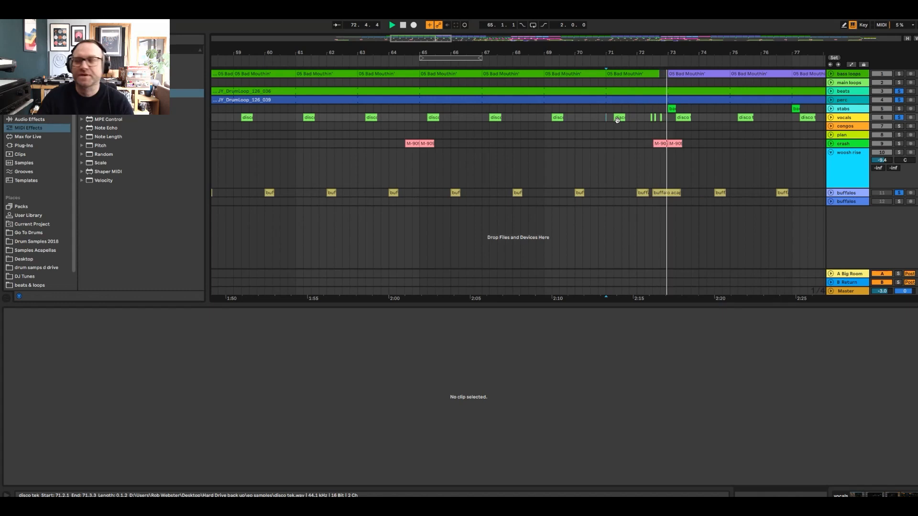
Step: Play the fill before bar 73 with only vocals soloed, and solo only the buffaloes track at its clip there
{"action": "left_click", "coordinate": [900, 117]}
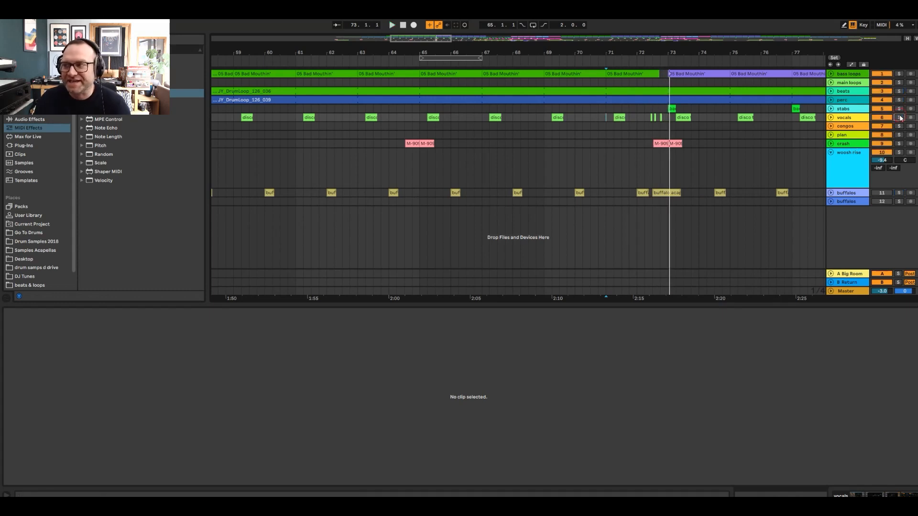
{"action": "left_click", "coordinate": [652, 118]}
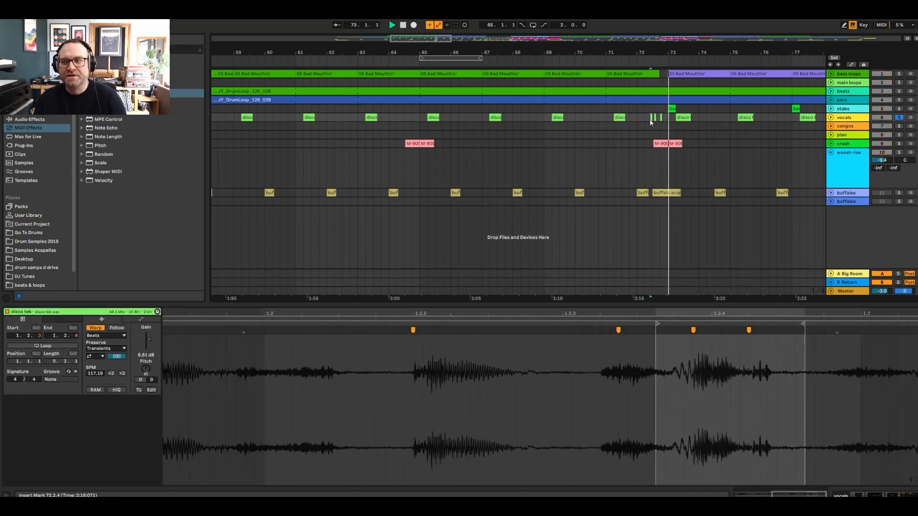
{"action": "left_click", "coordinate": [667, 193]}
{"action": "key", "text": "space"}
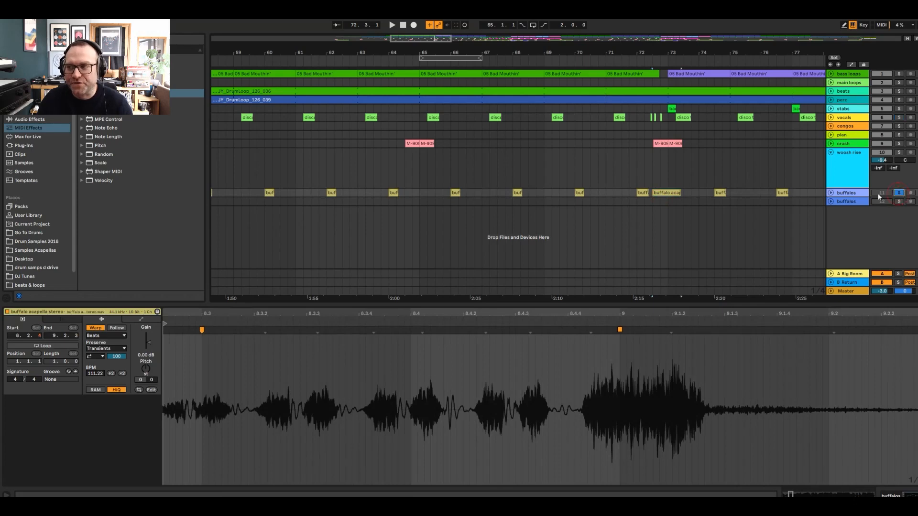
Step: Play the soloed buffaloes fill before bar 73, and play from bar 71 with all tracks except the buffaloes
{"action": "key", "text": "space"}
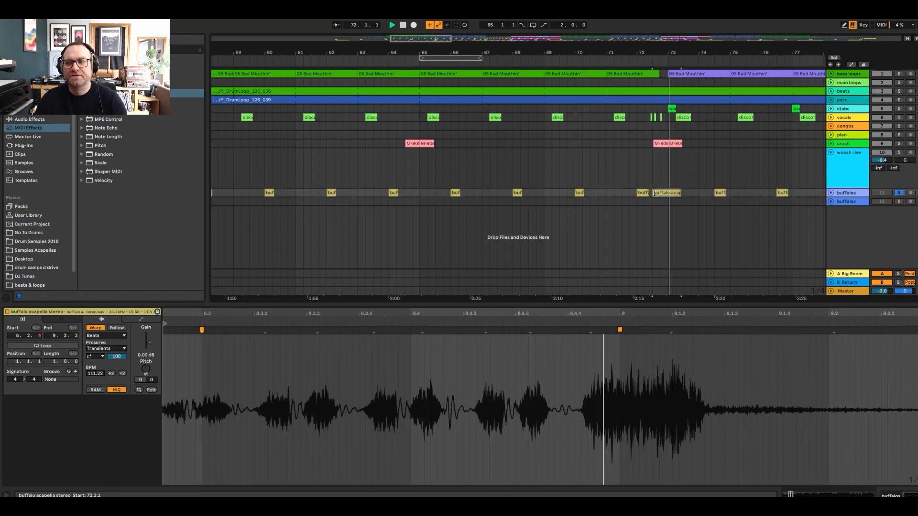
{"action": "left_click", "coordinate": [622, 193]}
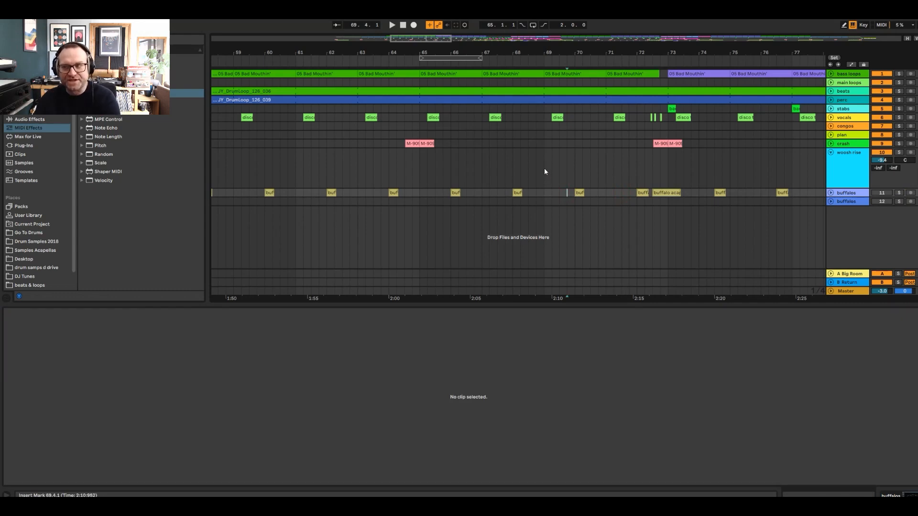
{"action": "left_click", "coordinate": [606, 151]}
{"action": "key", "text": "space"}
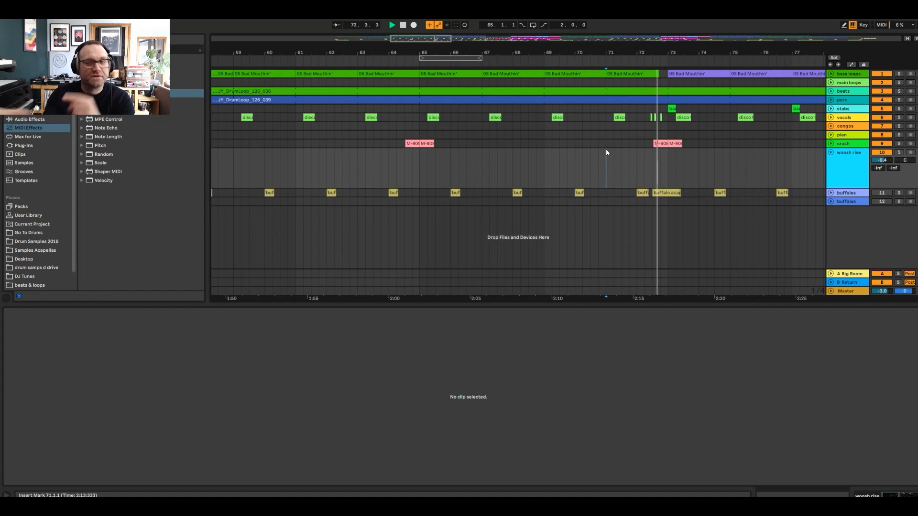
{"action": "key", "text": "space"}
Step: Reactivate the upper buffaloes track and play the transition into bar 73 again from bar 71
{"action": "left_click", "coordinate": [883, 193]}
{"action": "key", "text": "space"}
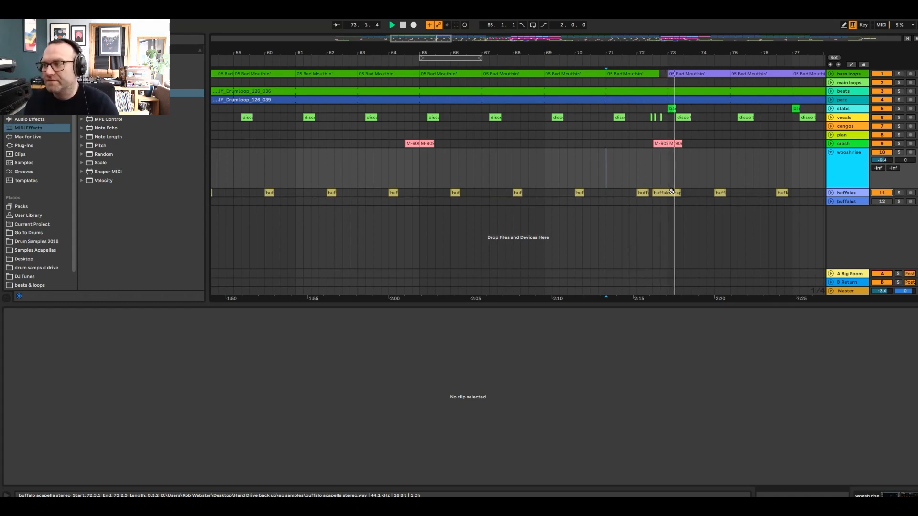
{"action": "left_click_drag", "start_coordinate": [538, 54], "coordinate": [536, 50]}
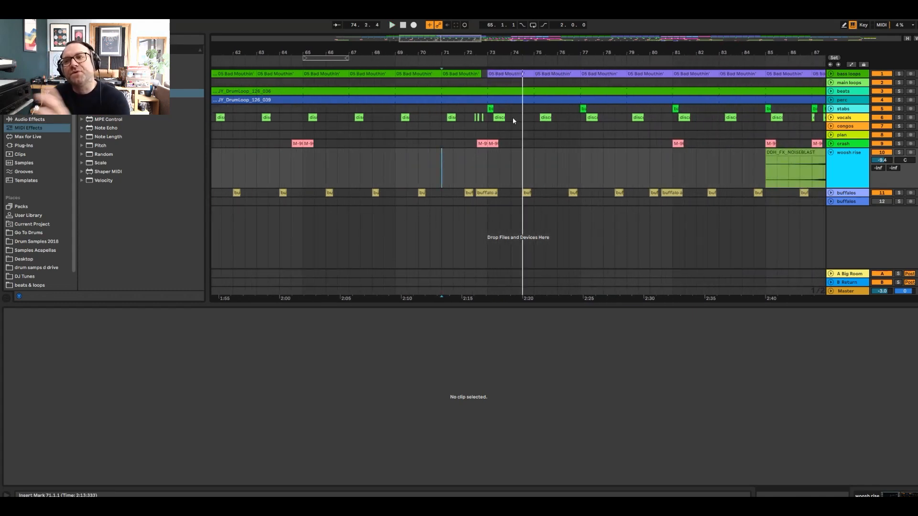
Step: Play the mix from the disco tek clips in bars 67 and 73, and fold the woosh rise track
{"action": "left_click", "coordinate": [359, 117]}
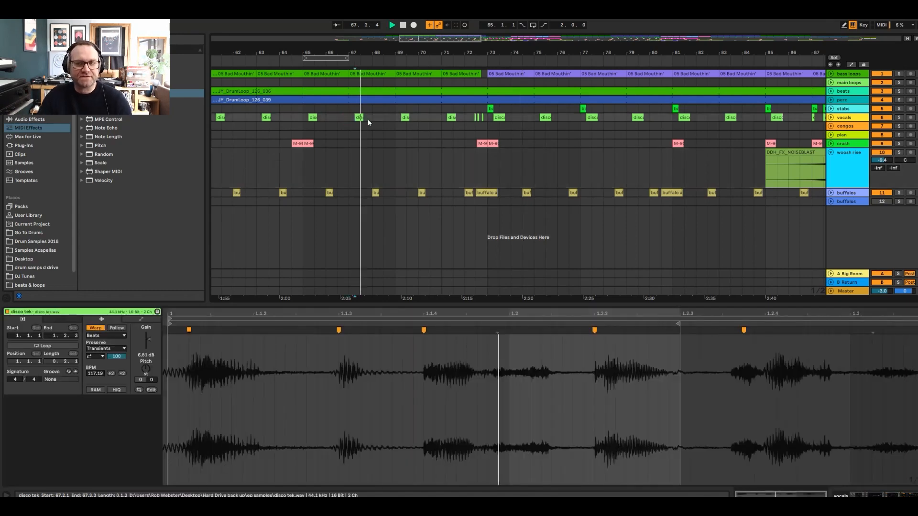
{"action": "left_click", "coordinate": [495, 121]}
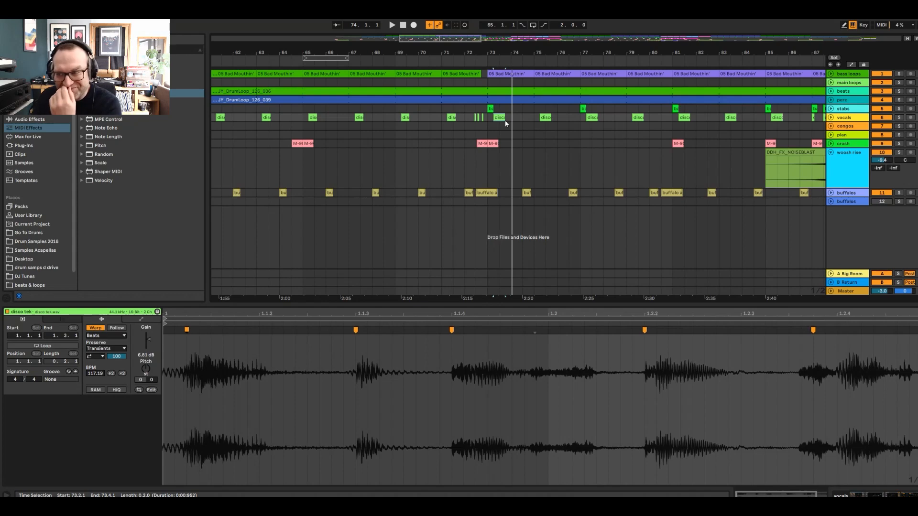
{"action": "left_click", "coordinate": [831, 152]}
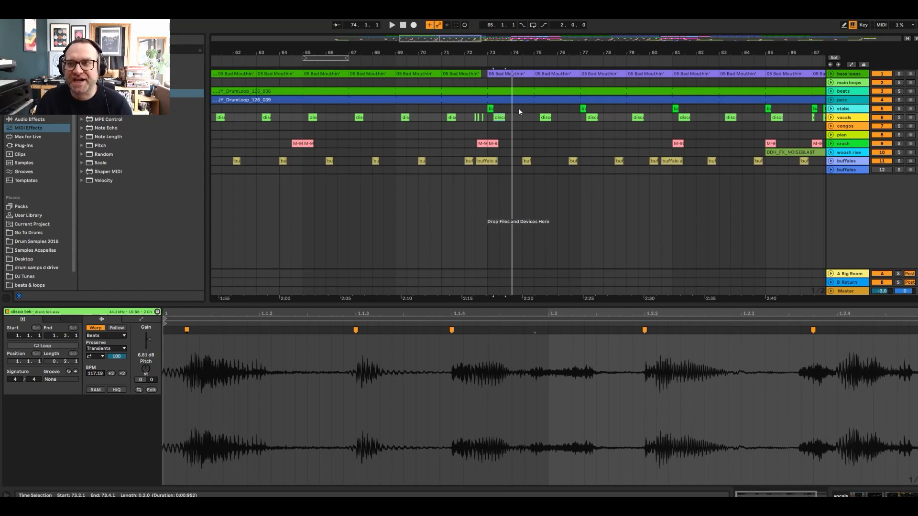
Step: Solo the stabs track and play its bad mouth clip from 73.1.1
{"action": "left_click_drag", "start_coordinate": [510, 49], "coordinate": [468, 48]}
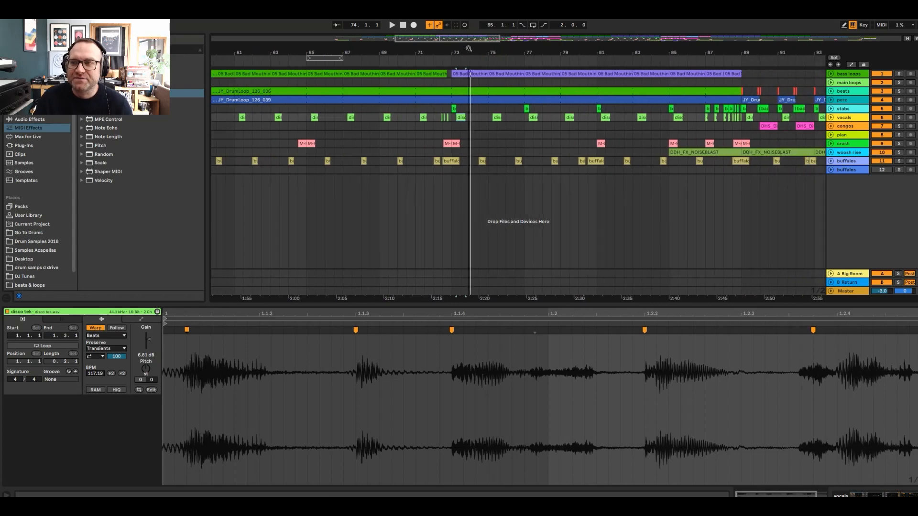
{"action": "left_click", "coordinate": [492, 120]}
{"action": "left_click", "coordinate": [901, 109]}
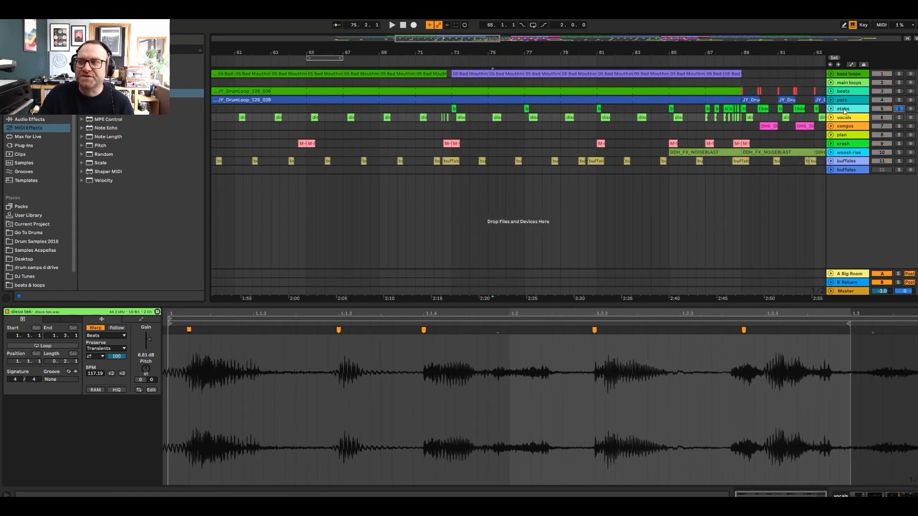
{"action": "left_click", "coordinate": [453, 114]}
{"action": "key", "text": "space"}
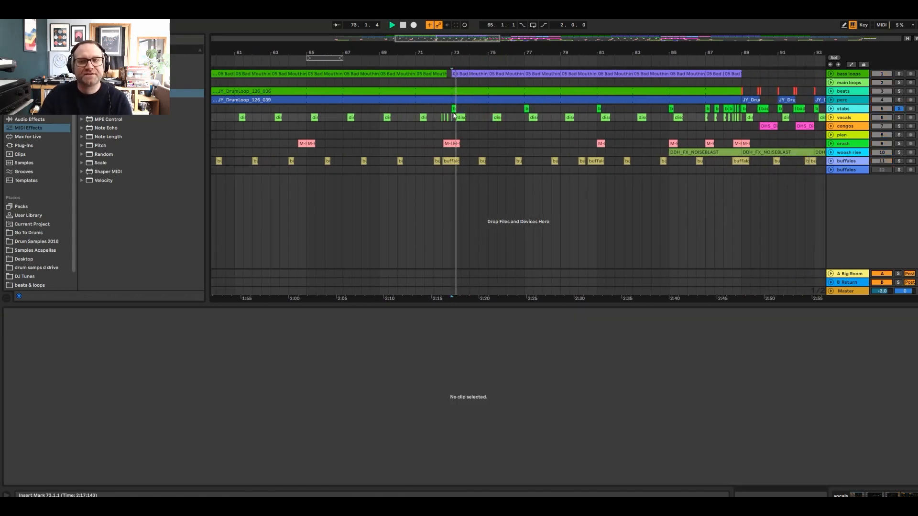
{"action": "key", "text": "space"}
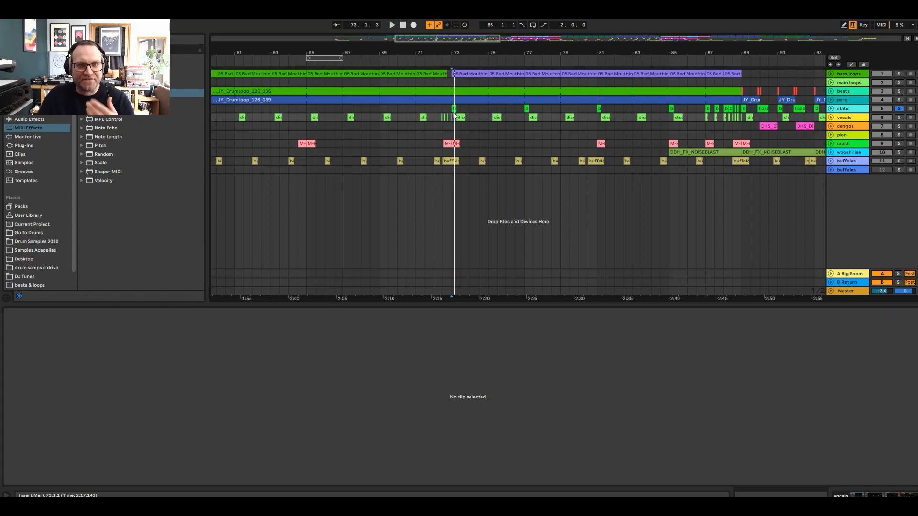
Step: Select the bad mouth stab at bar 73, show the stabs track's audio effects and play the stab through them
{"action": "left_click", "coordinate": [453, 109]}
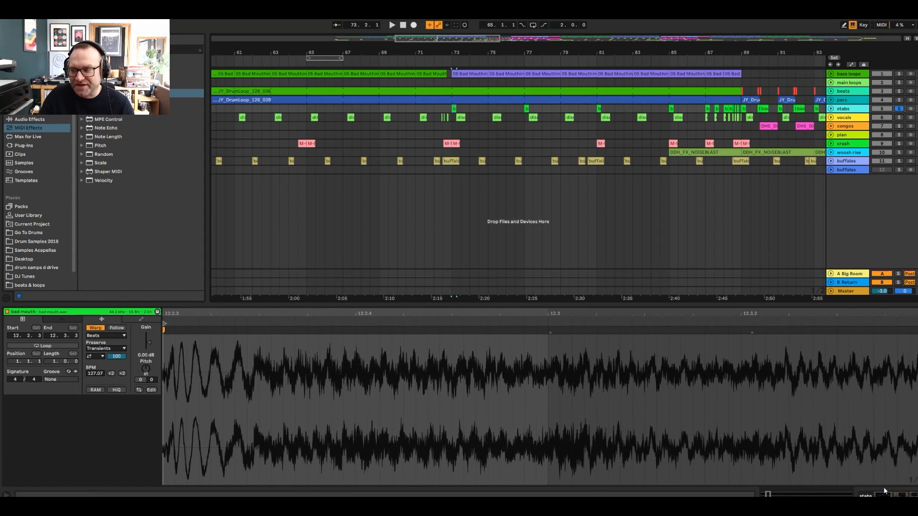
{"action": "left_click", "coordinate": [885, 493]}
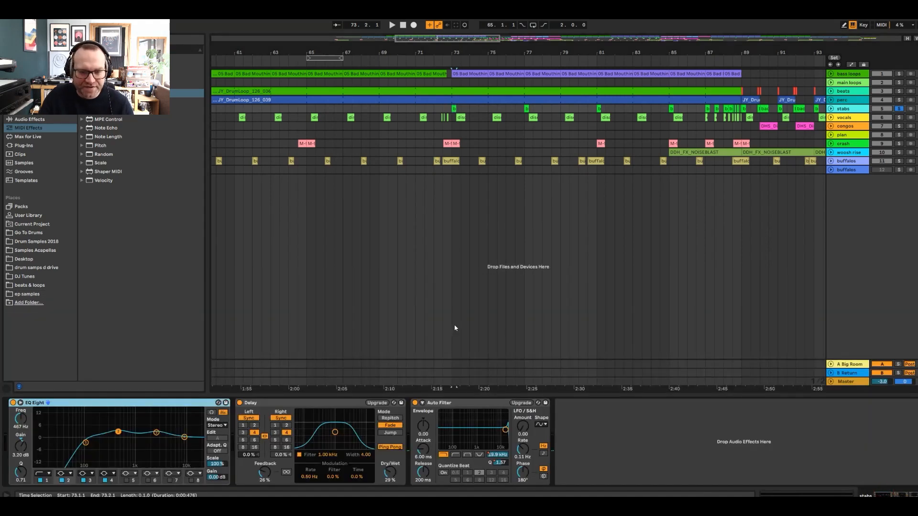
{"action": "key", "text": "space"}
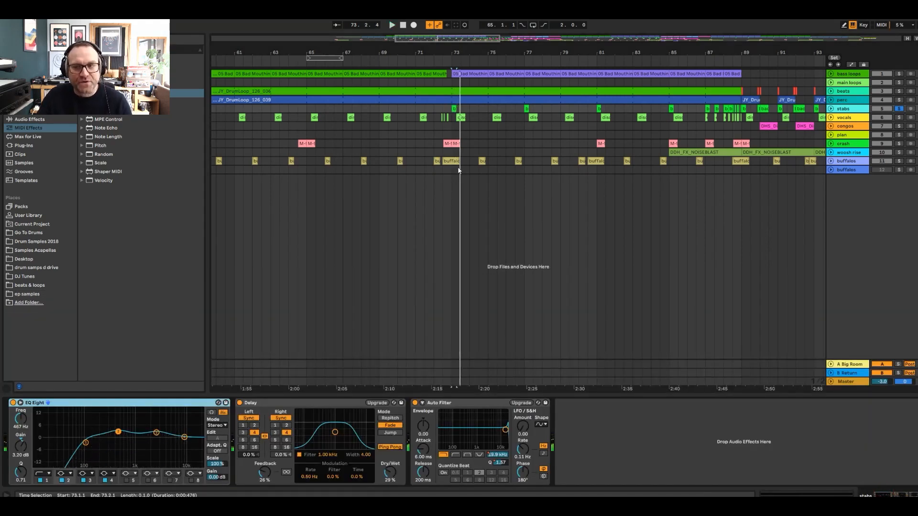
{"action": "key", "text": "space"}
Step: Solo the main loops track and play the start of its bad mouth loop at bar 97
{"action": "left_click_drag", "start_coordinate": [696, 52], "coordinate": [231, 51]}
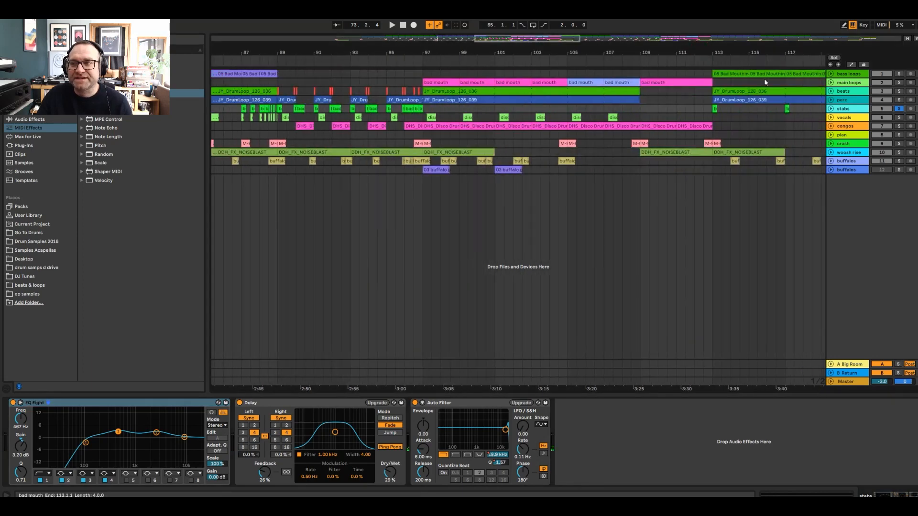
{"action": "left_click", "coordinate": [899, 83]}
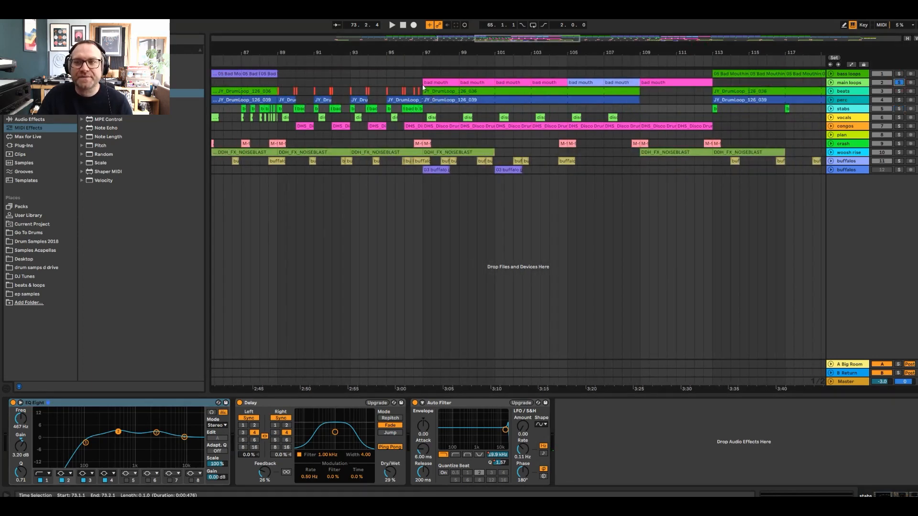
{"action": "left_click", "coordinate": [424, 85]}
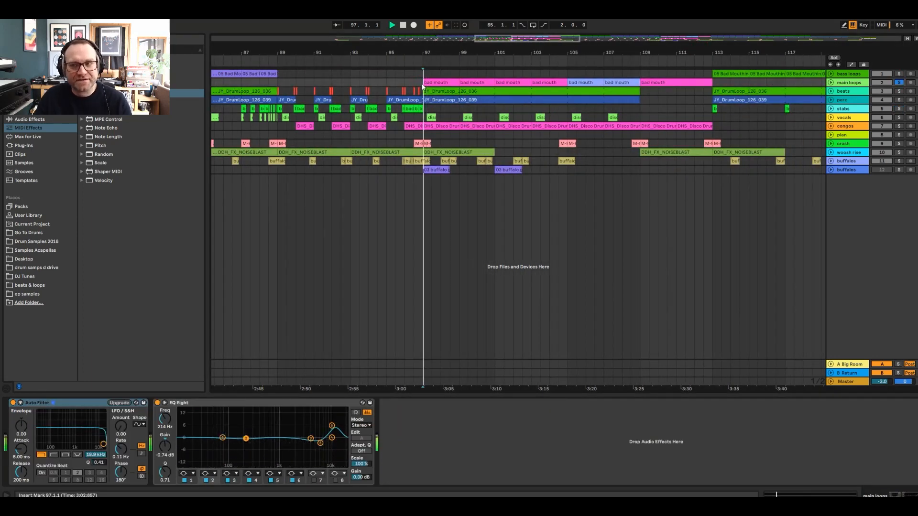
{"action": "key", "text": "space"}
{"action": "key", "text": "space"}
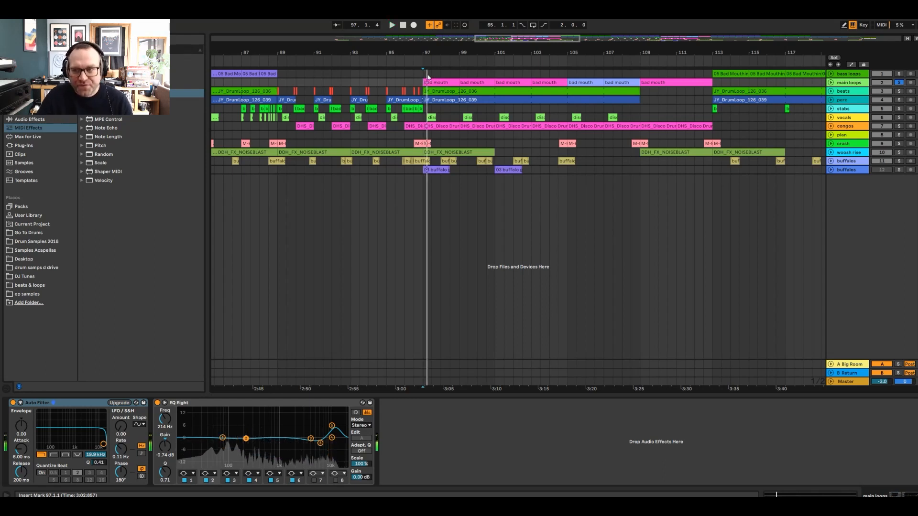
Step: Copy the main loop section from 97.1.1 to 97.1.3 onto the stabs track at 97.4.3, and play it with stabs soloed
{"action": "left_click_drag", "start_coordinate": [421, 51], "coordinate": [420, 90]}
{"action": "left_click", "coordinate": [432, 83]}
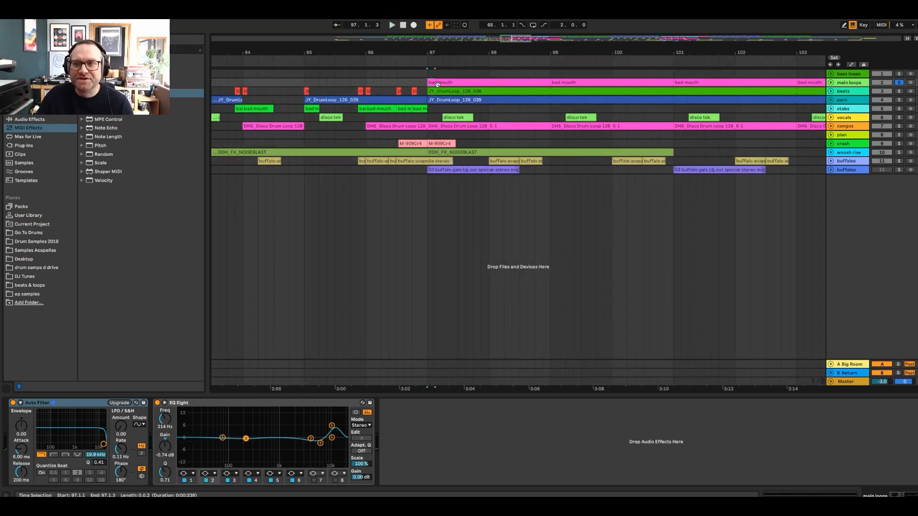
{"action": "left_click_drag", "start_coordinate": [433, 83], "coordinate": [491, 104]}
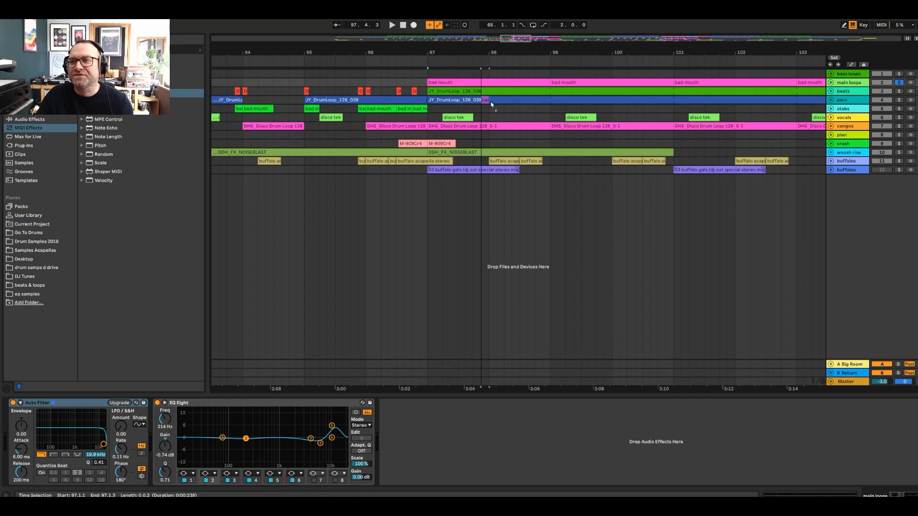
{"action": "left_click", "coordinate": [492, 109]}
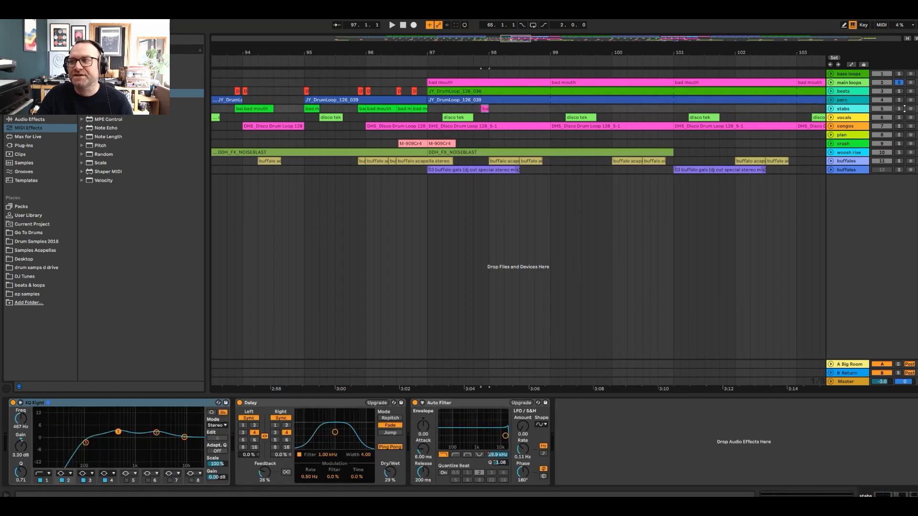
{"action": "key", "text": "space"}
{"action": "key", "text": "space"}
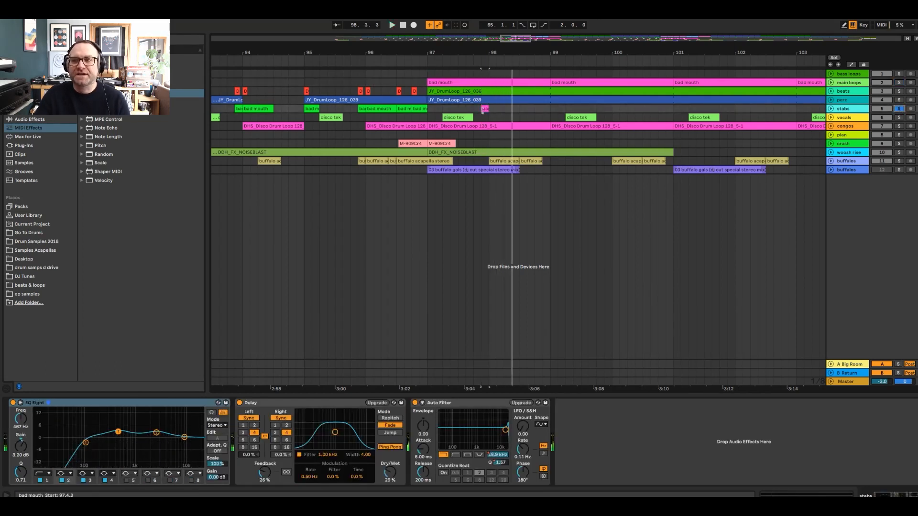
Step: Extend the copied bad mouth stab to end at 98.2.1 and play it
{"action": "left_click_drag", "start_coordinate": [488, 109], "coordinate": [504, 109]}
{"action": "left_click", "coordinate": [477, 109]}
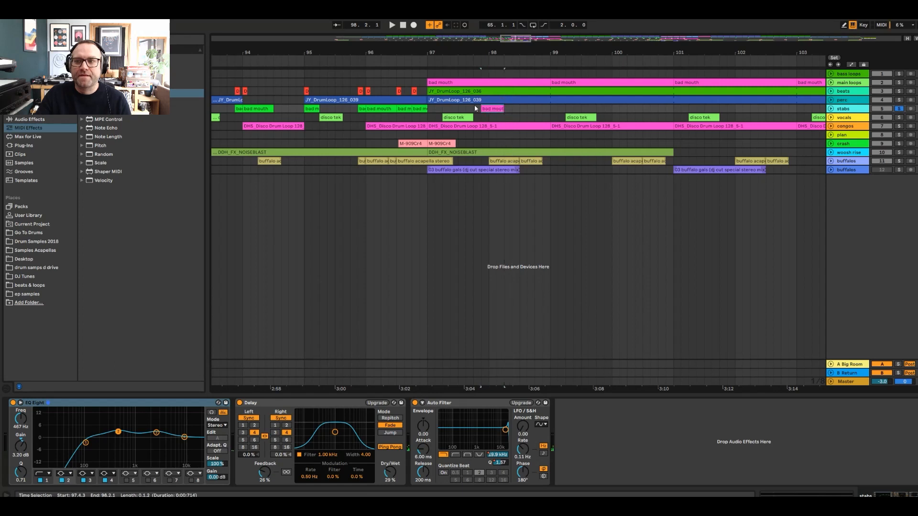
{"action": "key", "text": "space"}
{"action": "key", "text": "space"}
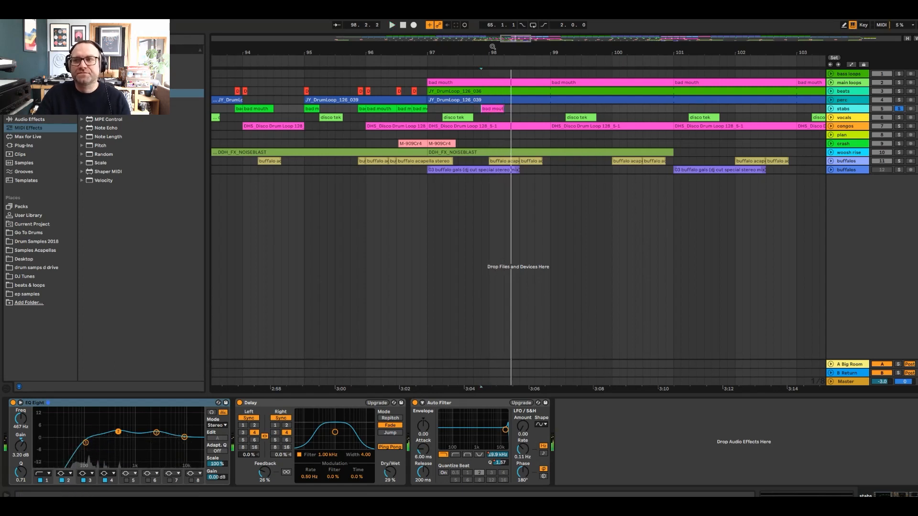
Step: Shorten the copied bad mouth stab to end at 98.1.3 and play it repeatedly from 97.4.3
{"action": "scroll", "coordinate": [498, 109], "scroll_direction": "up", "scroll_amount": 3}
{"action": "left_click_drag", "start_coordinate": [526, 107], "coordinate": [503, 108]}
{"action": "left_click", "coordinate": [449, 109]}
{"action": "key", "text": "space"}
{"action": "key", "text": "space"}
{"action": "key", "text": "space"}
{"action": "key", "text": "space"}
{"action": "key", "text": "space"}
{"action": "key", "text": "space"}
{"action": "key", "text": "space"}
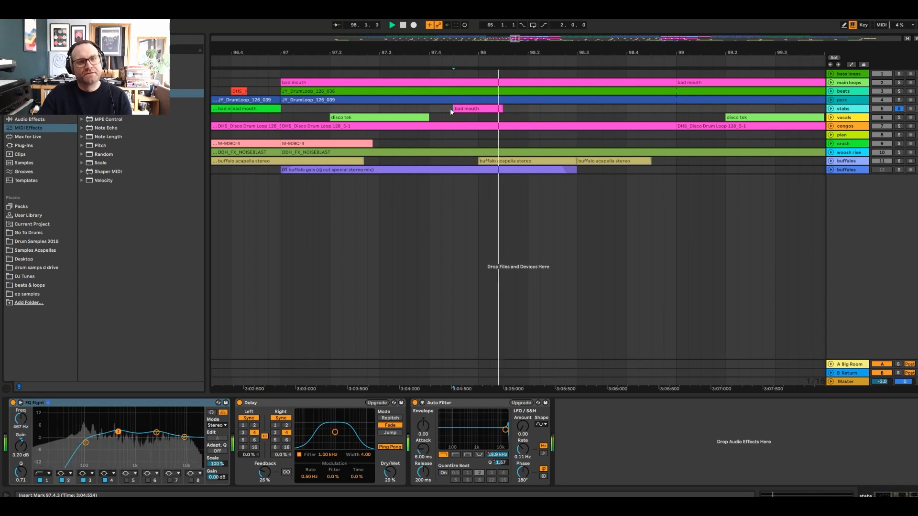
{"action": "key", "text": "space"}
Step: Delete the copied bad mouth stab at 97.4.3 and turn off the solo on the stabs track
{"action": "left_click", "coordinate": [471, 108]}
{"action": "key", "text": "Delete"}
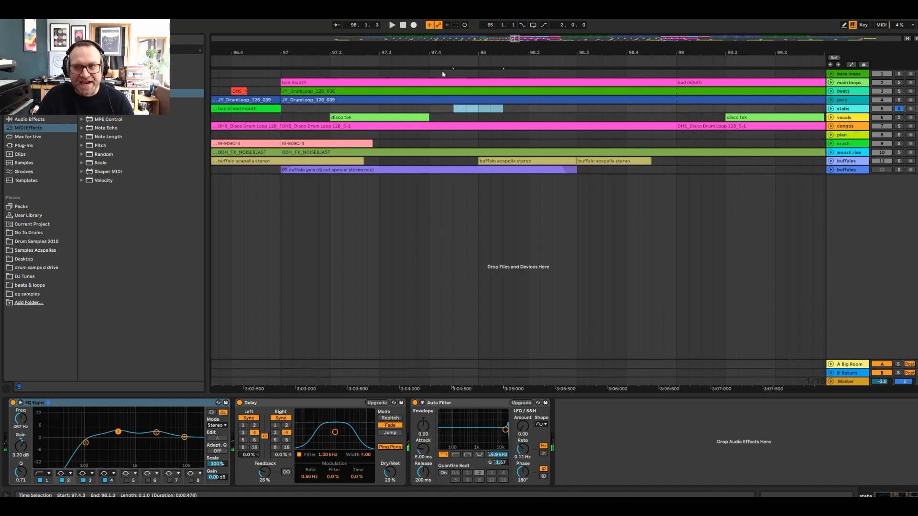
{"action": "left_click_drag", "start_coordinate": [424, 51], "coordinate": [483, 52]}
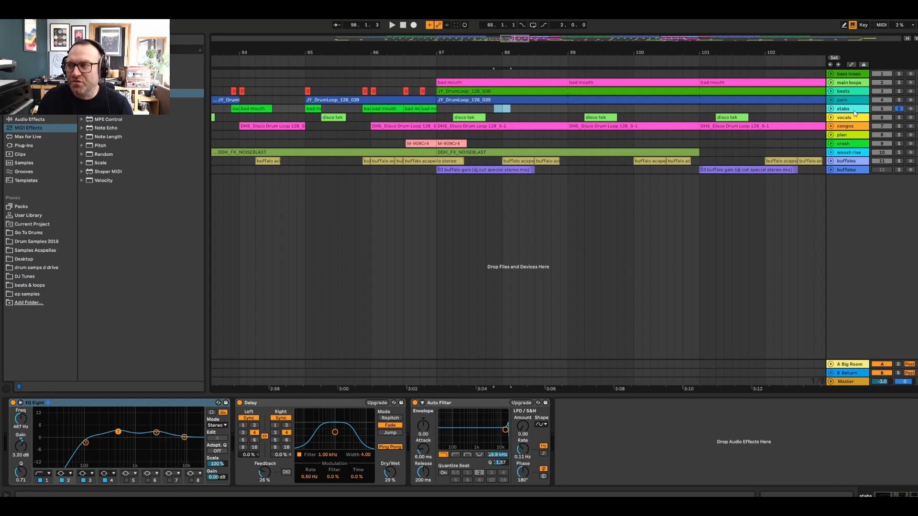
{"action": "left_click", "coordinate": [899, 109]}
Step: Play the full mix from bar 85 to hear the build-up of stabs and vocals into bar 87
{"action": "left_click_drag", "start_coordinate": [414, 46], "coordinate": [462, 33]}
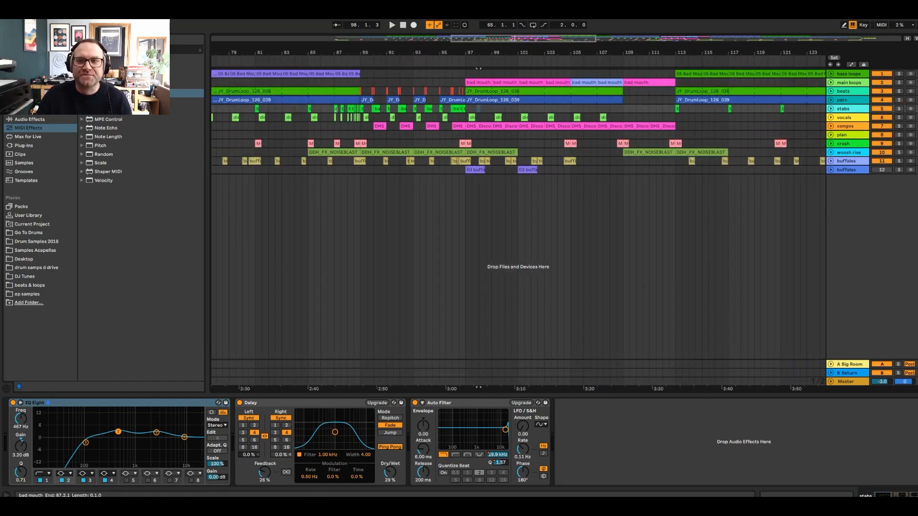
{"action": "left_click", "coordinate": [308, 109]}
{"action": "key", "text": "space"}
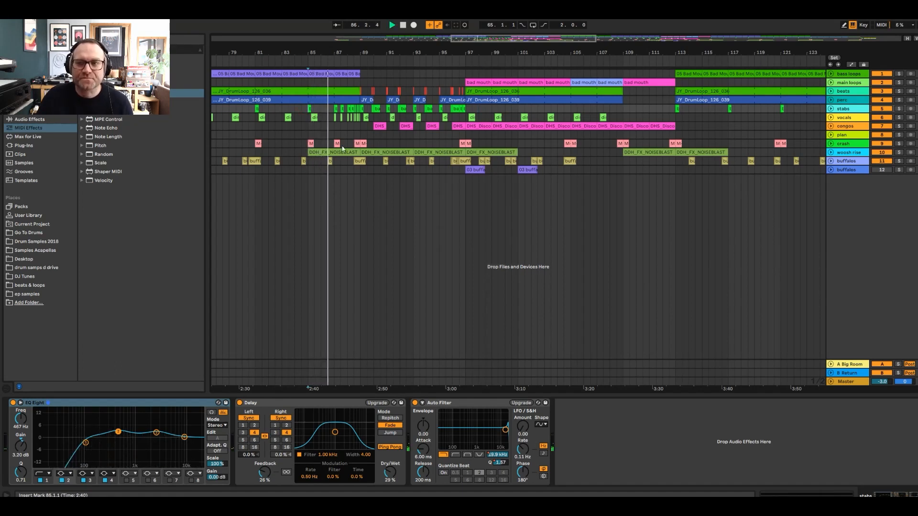
{"action": "key", "text": "space"}
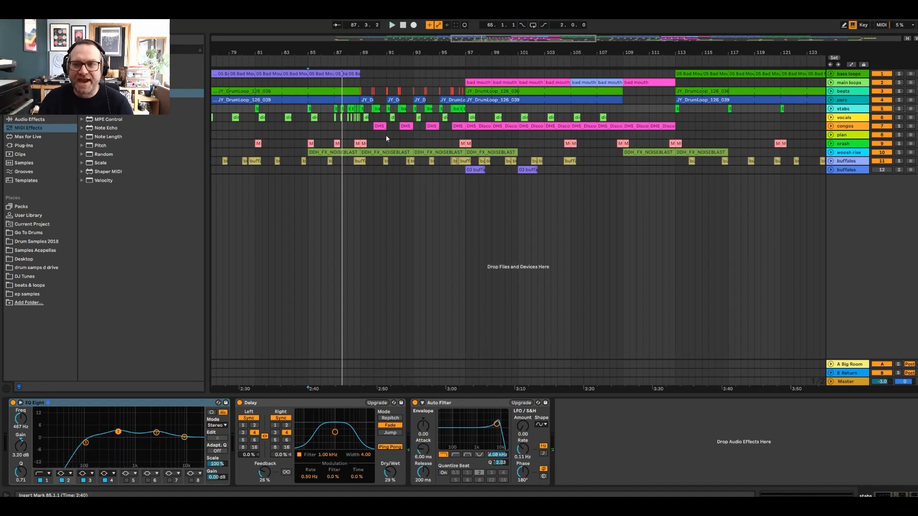
Step: Play the full mix of the breakdown section starting at bar 89
{"action": "left_click", "coordinate": [359, 134]}
{"action": "key", "text": "space"}
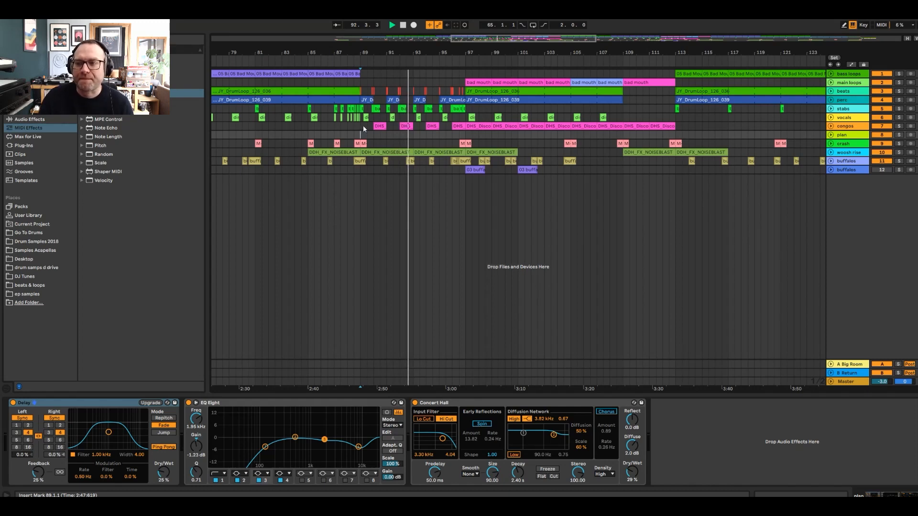
{"action": "key", "text": "space"}
Step: Highlight bars 89 to 97 across all tracks, place the insert marker at bar 88, and move the selection to bar 87
{"action": "left_click_drag", "start_coordinate": [360, 198], "coordinate": [468, 54]}
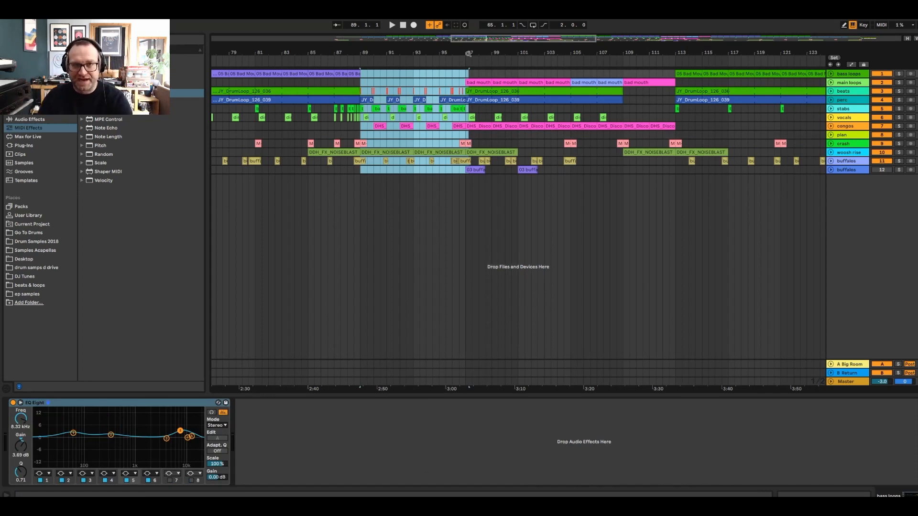
{"action": "left_click", "coordinate": [347, 170]}
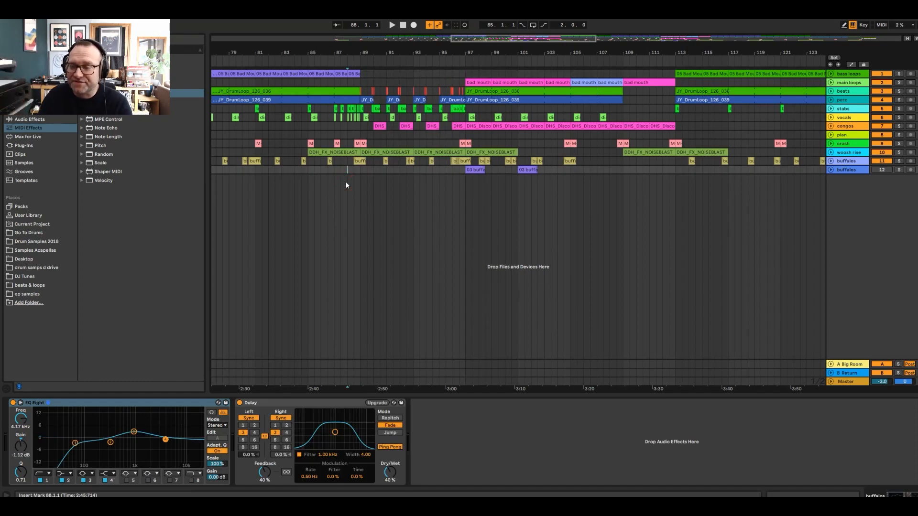
{"action": "left_click", "coordinate": [335, 135]}
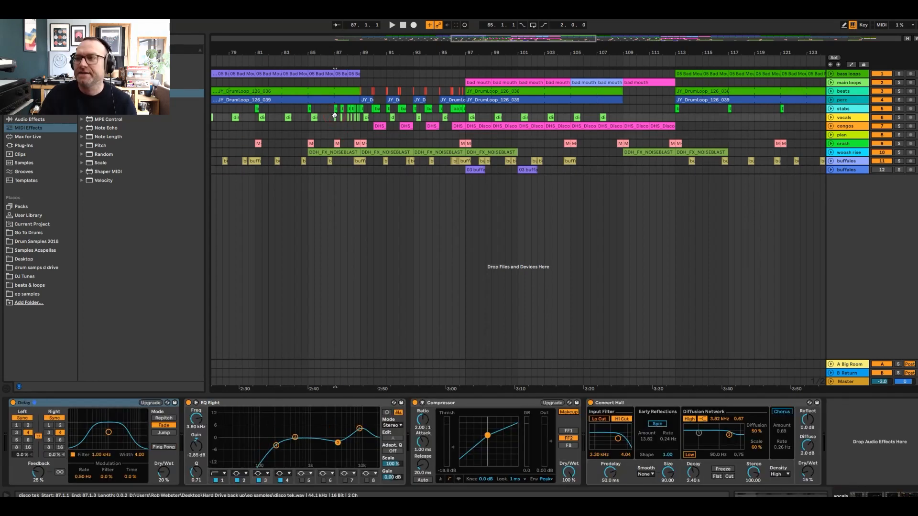
Step: Solo the stabs and vocals tracks and play them together from bar 87
{"action": "left_click", "coordinate": [899, 111]}
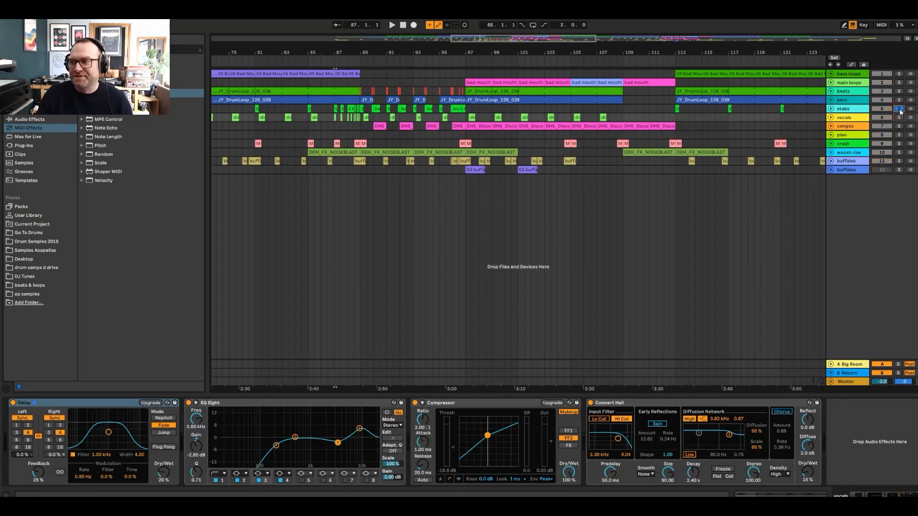
{"action": "key", "text": "space"}
{"action": "left_click", "coordinate": [900, 118], "text": "ctrl"}
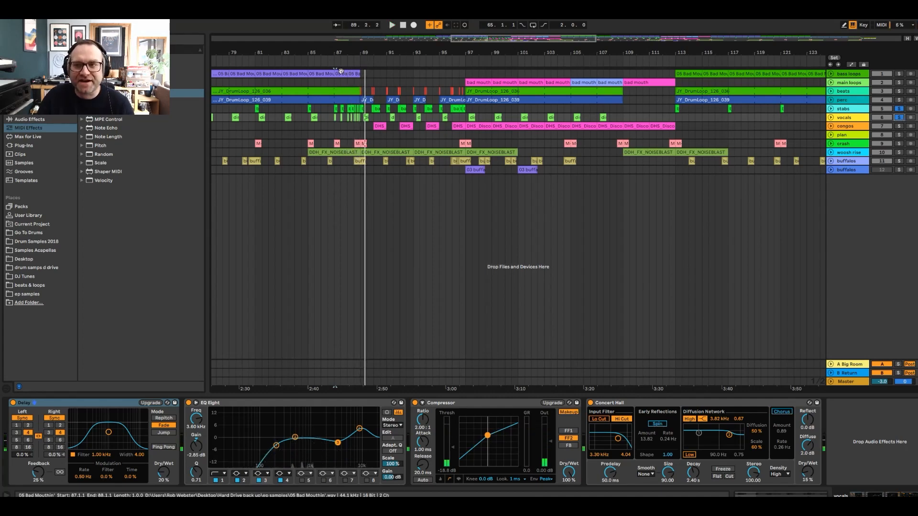
Step: Select bars 87 to 89 on the bass loops and main loops tracks and loop that selection
{"action": "left_click_drag", "start_coordinate": [336, 84], "coordinate": [360, 70]}
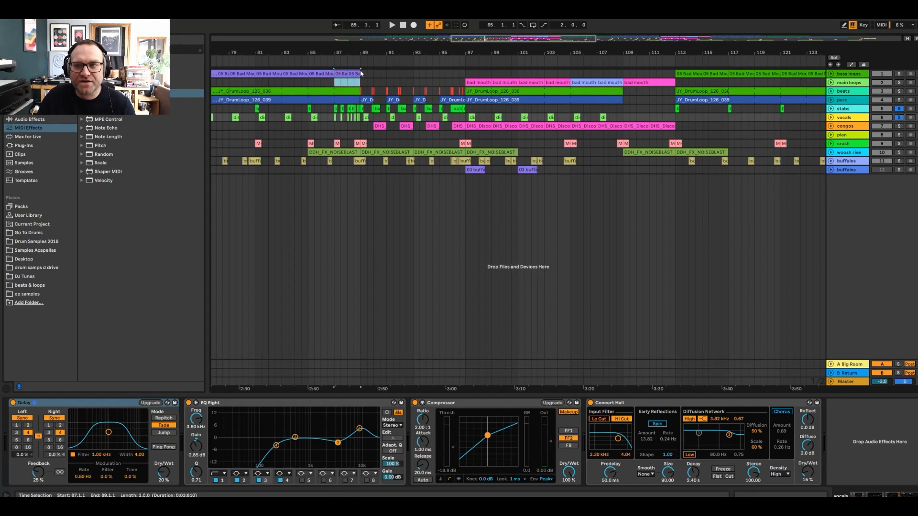
{"action": "right_click", "coordinate": [354, 74]}
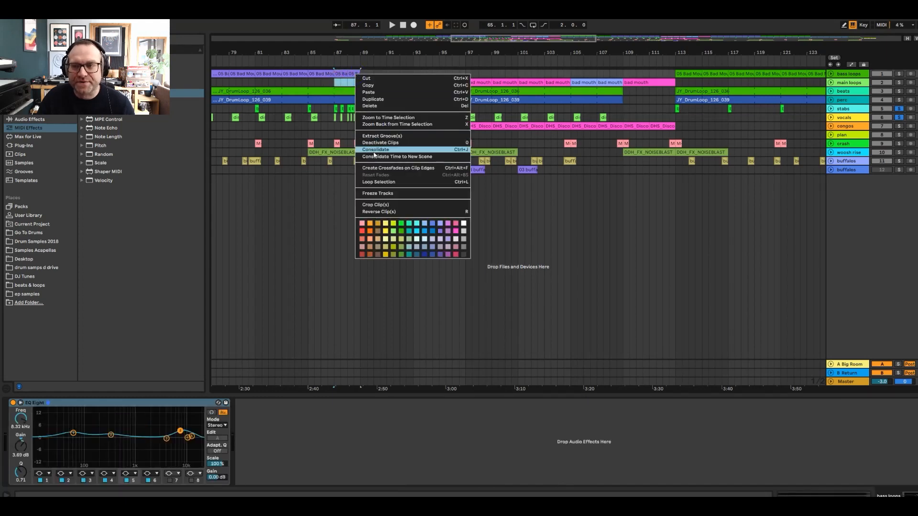
{"action": "left_click", "coordinate": [378, 182]}
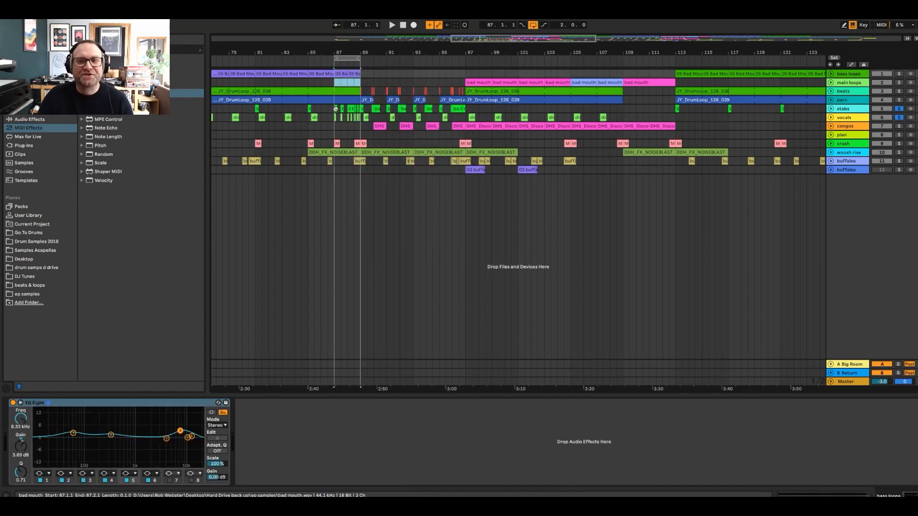
Step: Unfold the stabs track and display its Auto Filter frequency automation in the arrangement
{"action": "left_click", "coordinate": [840, 110]}
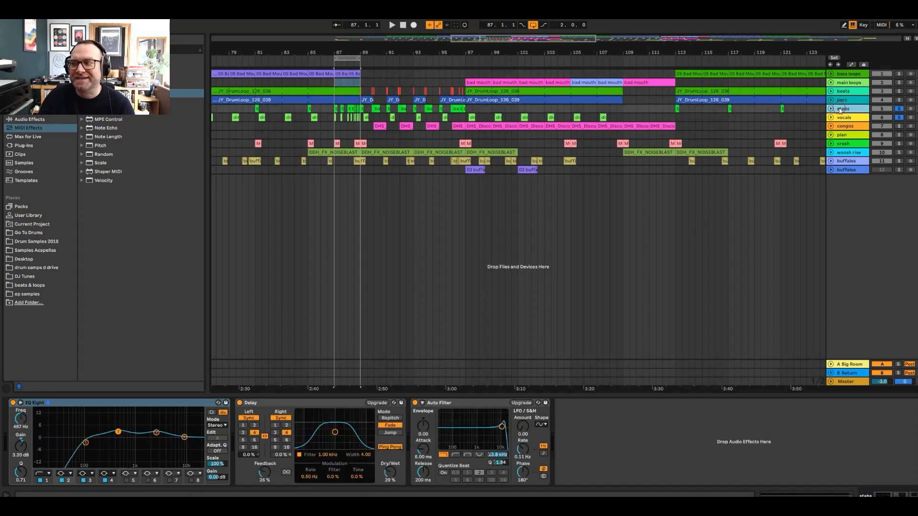
{"action": "left_click", "coordinate": [476, 405]}
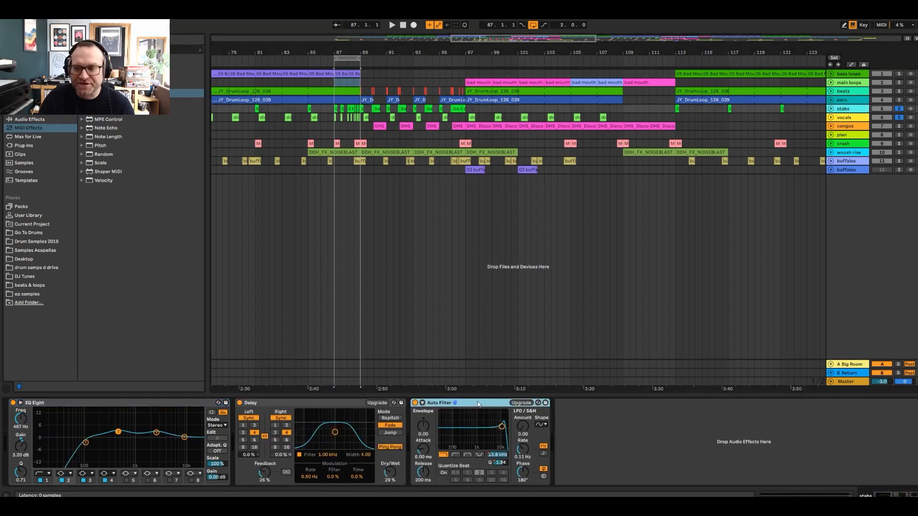
{"action": "left_click", "coordinate": [830, 110]}
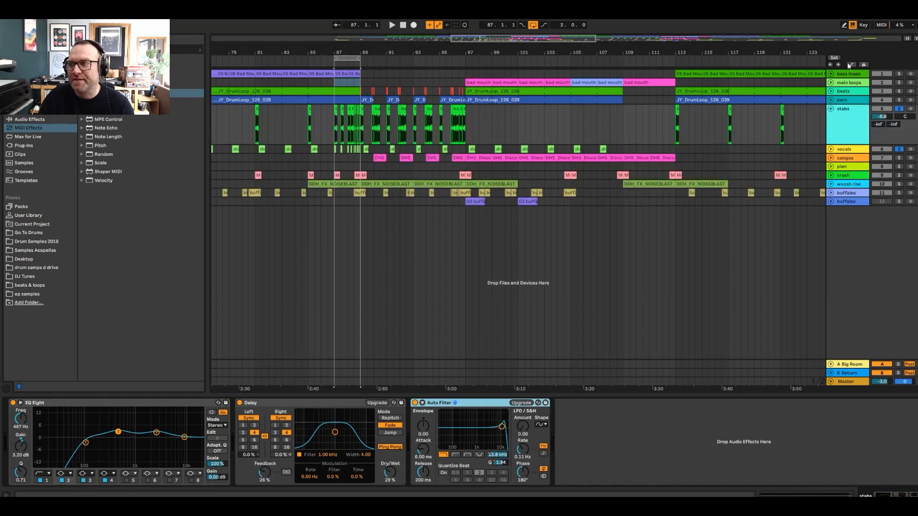
{"action": "left_click", "coordinate": [849, 66]}
{"action": "left_click", "coordinate": [845, 124]}
{"action": "left_click", "coordinate": [839, 130]}
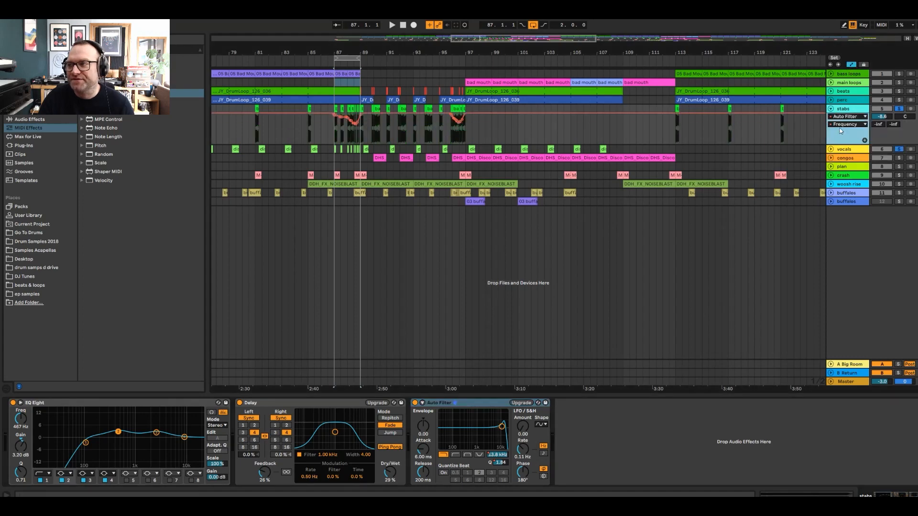
Step: Unfold the vocals track, check its list of automatable devices, and play the looped stabs and vocals
{"action": "left_click", "coordinate": [830, 149]}
{"action": "left_click", "coordinate": [845, 157]}
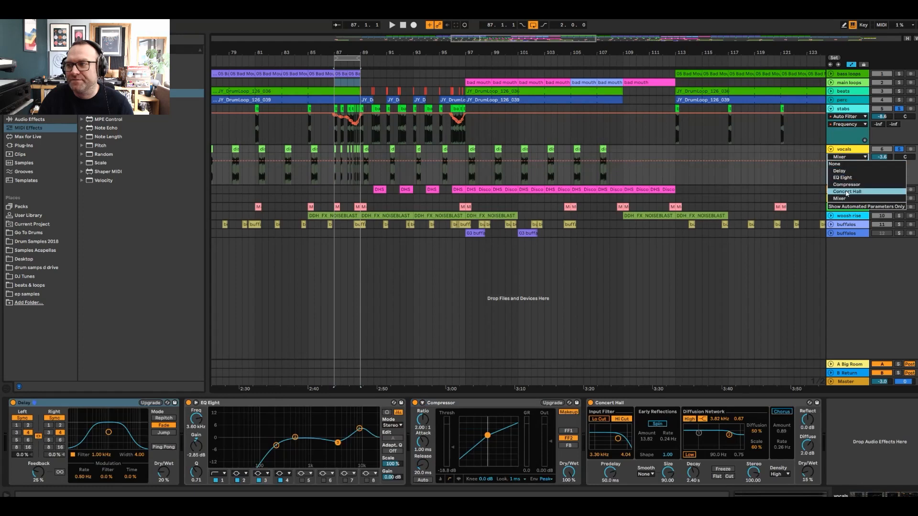
{"action": "left_click", "coordinate": [837, 149]}
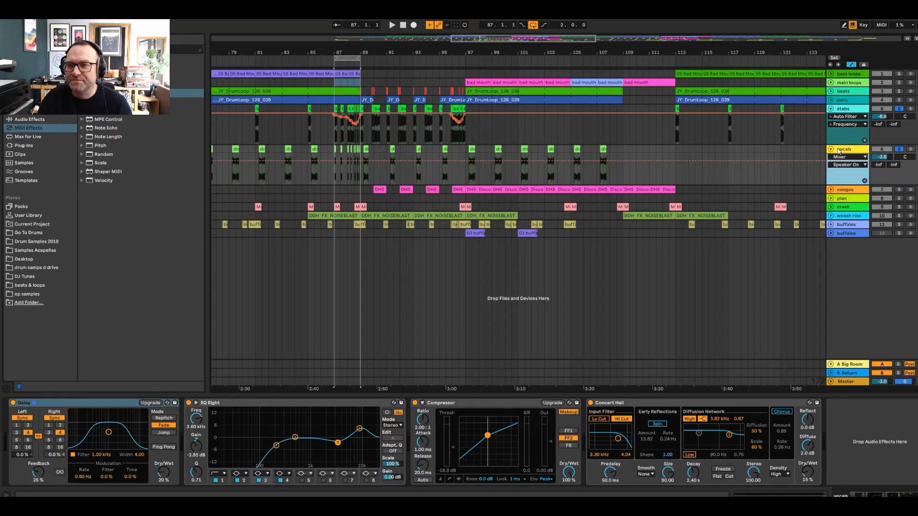
{"action": "key", "text": "space"}
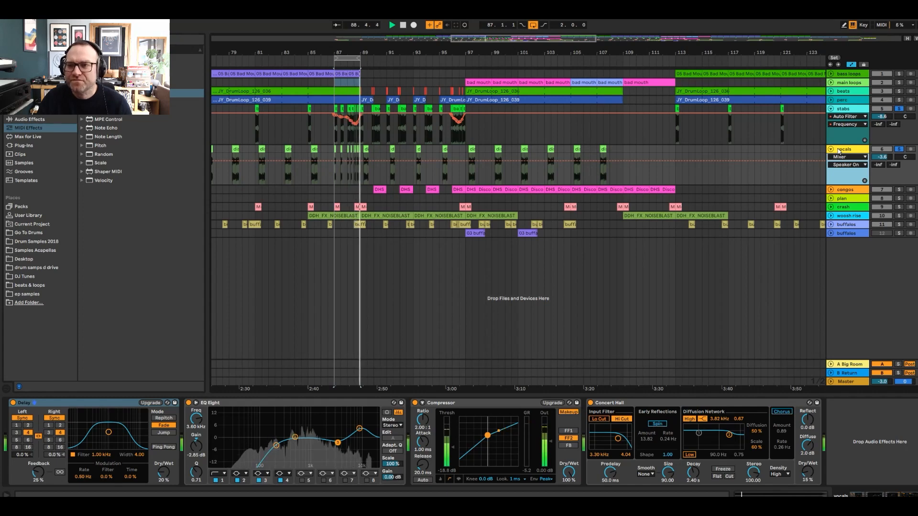
{"action": "key", "text": "space"}
Step: Copy the stabs track's Auto Filter to the end of the vocals track's device chain and play the looped section
{"action": "left_click_drag", "start_coordinate": [352, 54], "coordinate": [336, 118]}
{"action": "left_click_drag", "start_coordinate": [230, 157], "coordinate": [237, 158]}
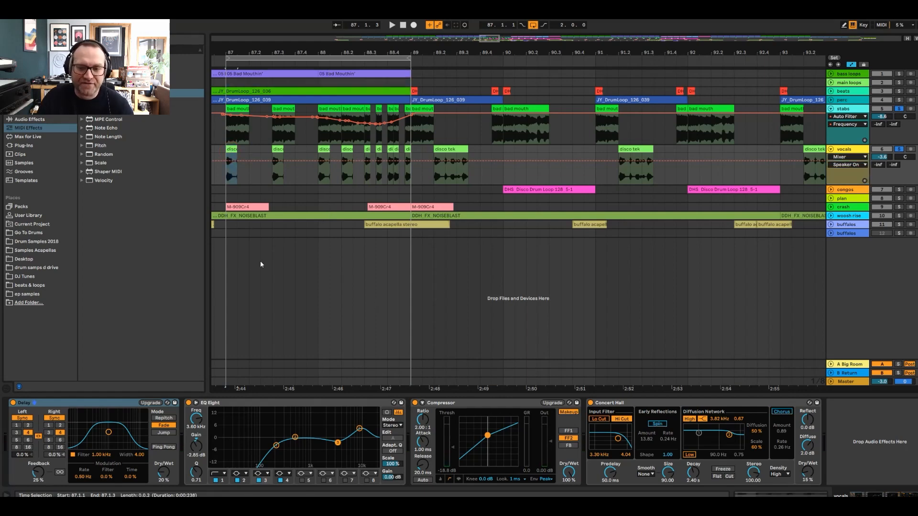
{"action": "left_click", "coordinate": [334, 108]}
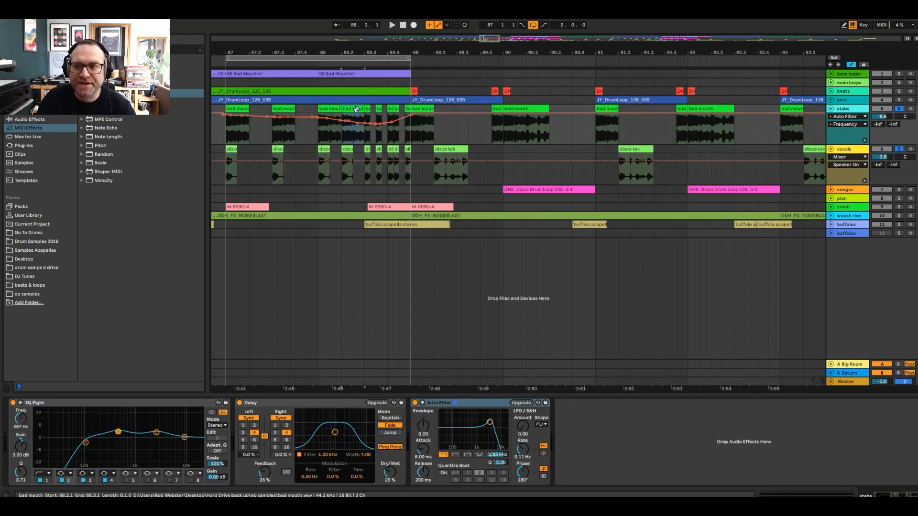
{"action": "right_click", "coordinate": [357, 111]}
{"action": "right_click", "coordinate": [468, 404]}
{"action": "left_click", "coordinate": [473, 412]}
{"action": "left_click", "coordinate": [347, 149]}
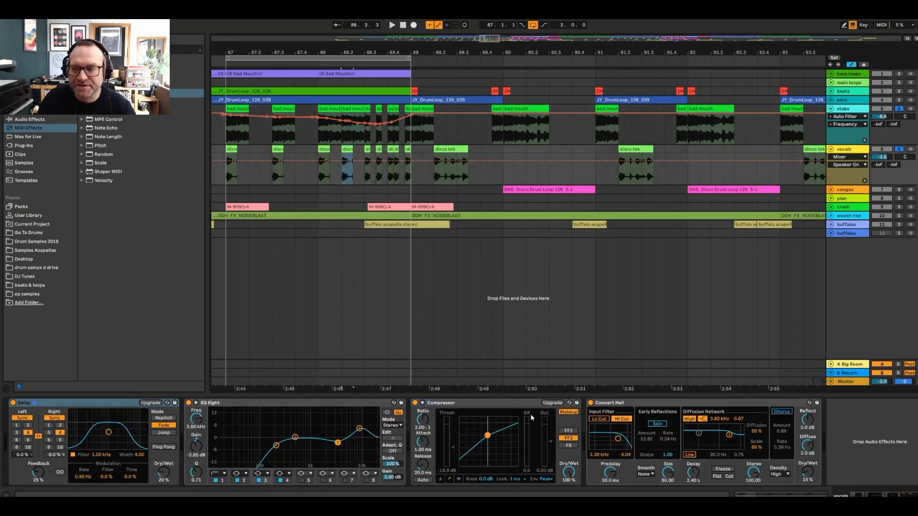
{"action": "left_click", "coordinate": [850, 412]}
{"action": "key", "text": "ctrl+v"}
{"action": "key", "text": "space"}
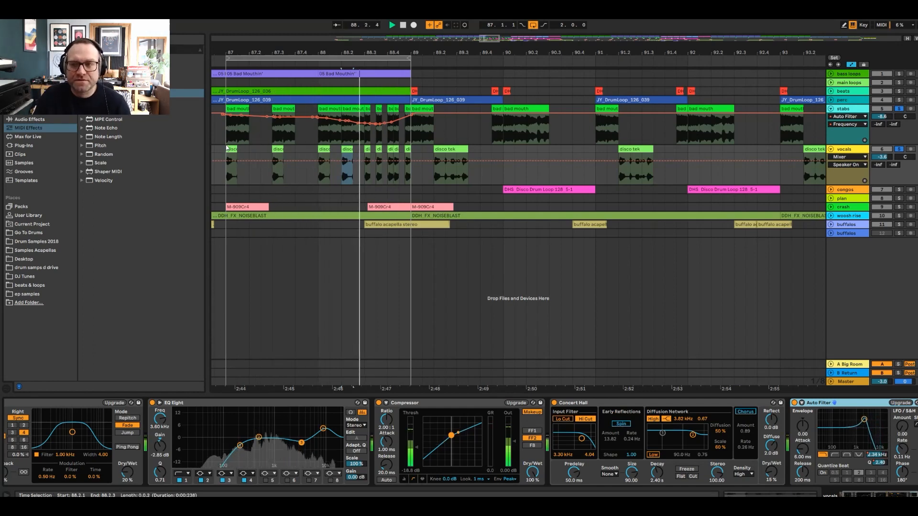
{"action": "key", "text": "space"}
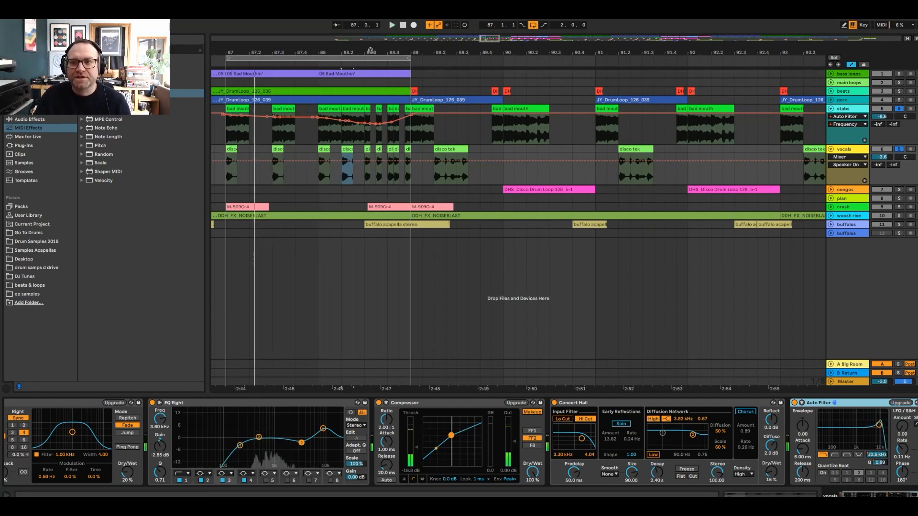
Step: Turn off the solos on stabs and vocals and switch off looping
{"action": "left_click_drag", "start_coordinate": [372, 53], "coordinate": [473, 43]}
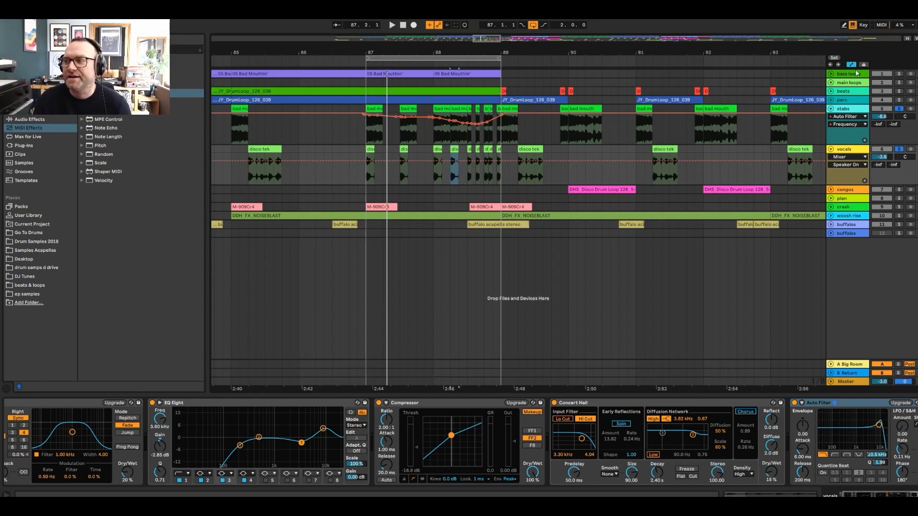
{"action": "left_click", "coordinate": [899, 109]}
{"action": "left_click_drag", "start_coordinate": [394, 49], "coordinate": [335, 29]}
{"action": "left_click", "coordinate": [533, 25]}
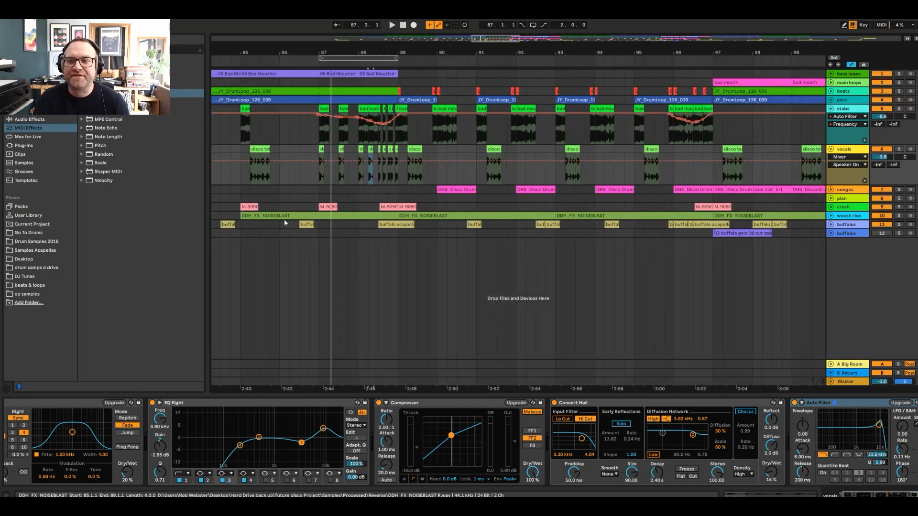
Step: Play the full mix from 86.2.1 through the fill into the start of the breakdown
{"action": "left_click", "coordinate": [289, 265]}
{"action": "key", "text": "space"}
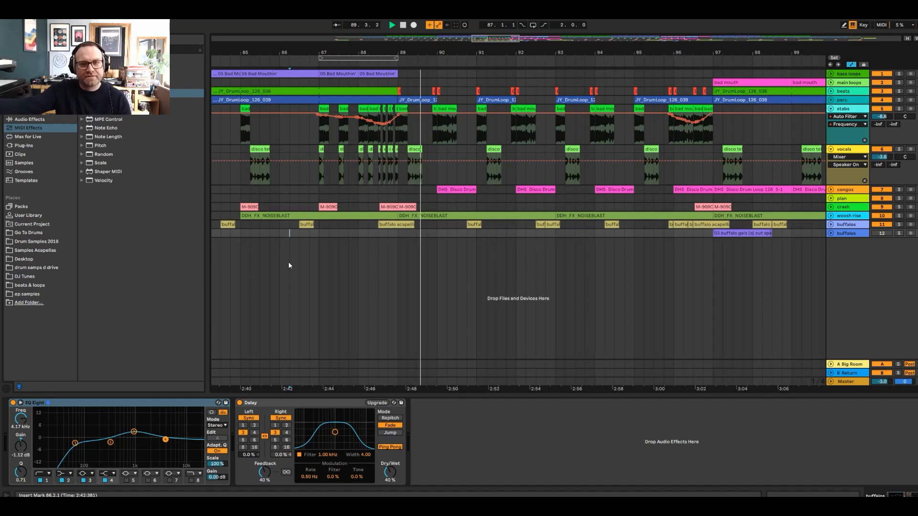
{"action": "key", "text": "space"}
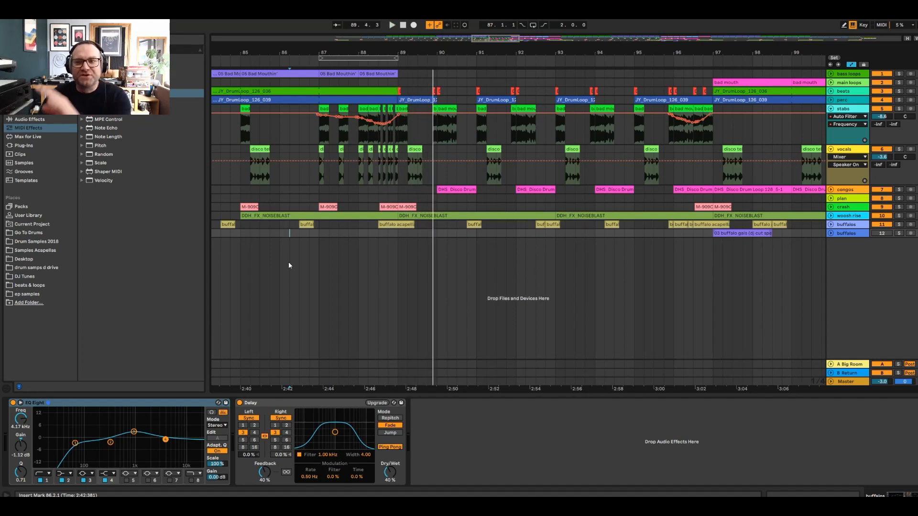
Step: Solo the stabs track and play it from the bad mouth stab at bar 90
{"action": "left_click", "coordinate": [446, 107]}
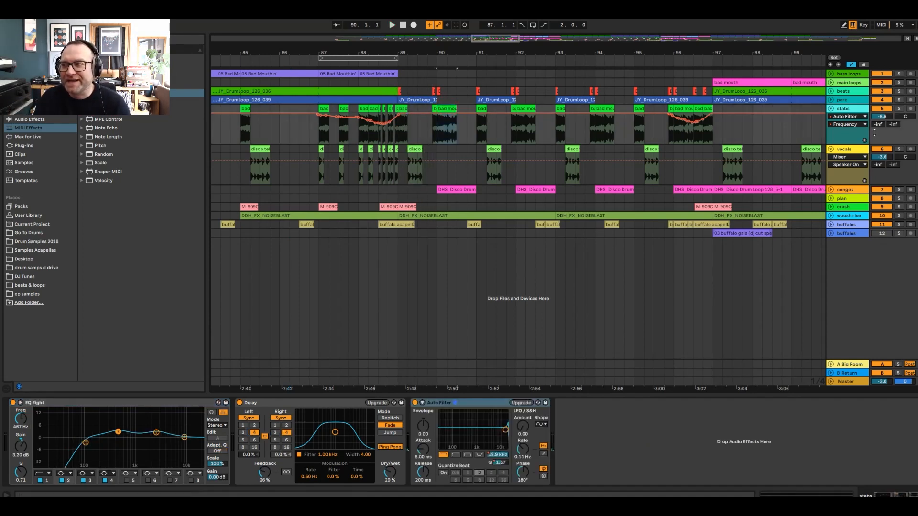
{"action": "left_click", "coordinate": [898, 109]}
{"action": "key", "text": "space"}
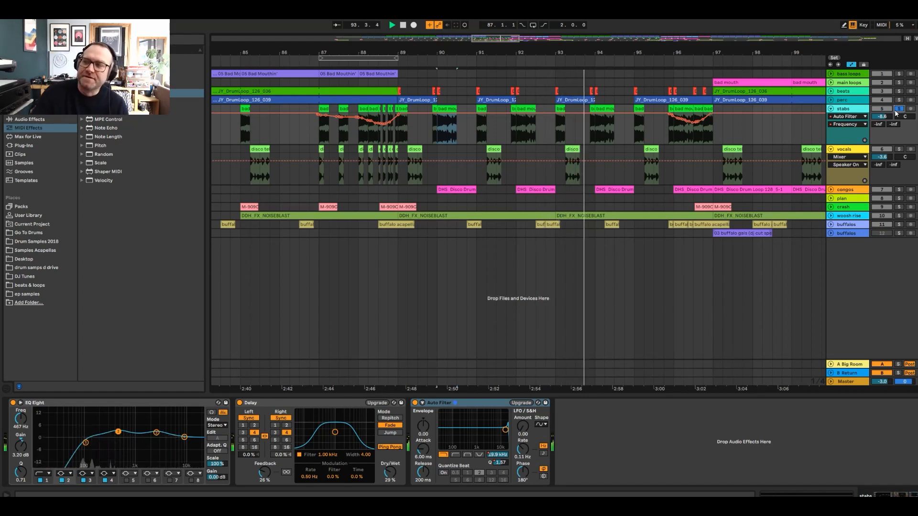
Step: Add the percussion loop track to the soloed stabs and play both from bar 89
{"action": "left_click", "coordinate": [899, 100]}
{"action": "left_click", "coordinate": [394, 100]}
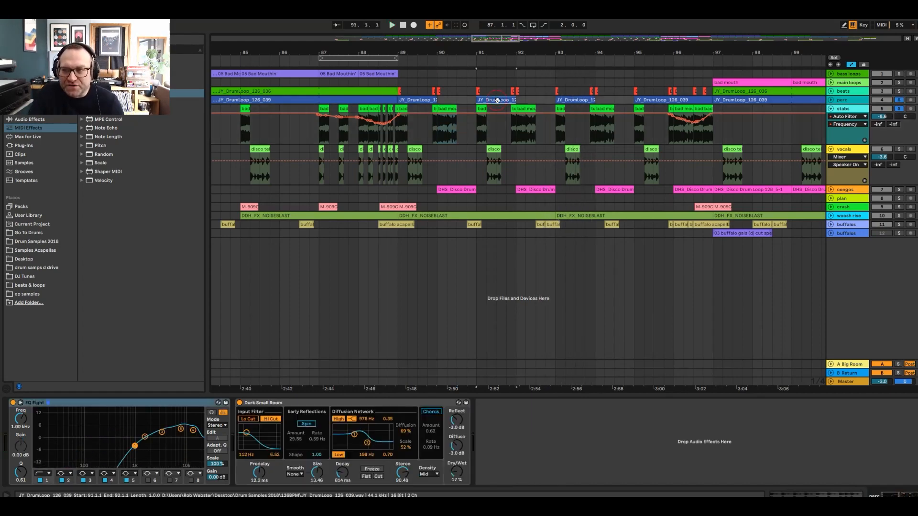
{"action": "left_click", "coordinate": [400, 151]}
{"action": "key", "text": "space"}
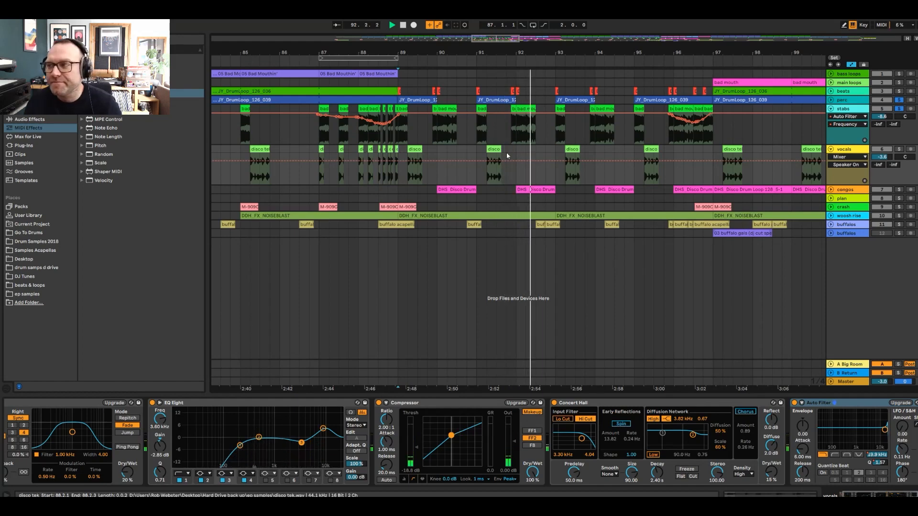
Step: Solo only the beats track and play it from the short kick clip just before bar 90
{"action": "left_click", "coordinate": [899, 91]}
{"action": "left_click", "coordinate": [831, 91]}
{"action": "left_click", "coordinate": [831, 92]}
{"action": "left_click_drag", "start_coordinate": [436, 52], "coordinate": [435, 76]}
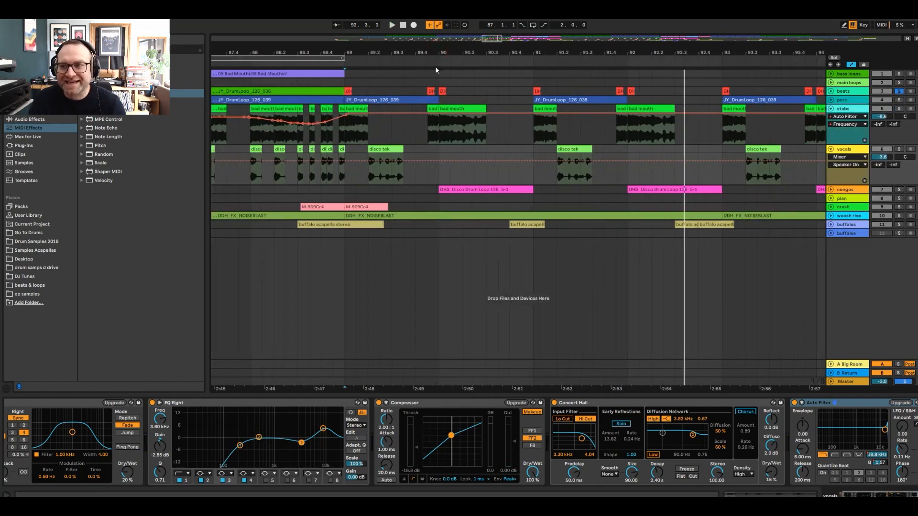
{"action": "left_click", "coordinate": [429, 91]}
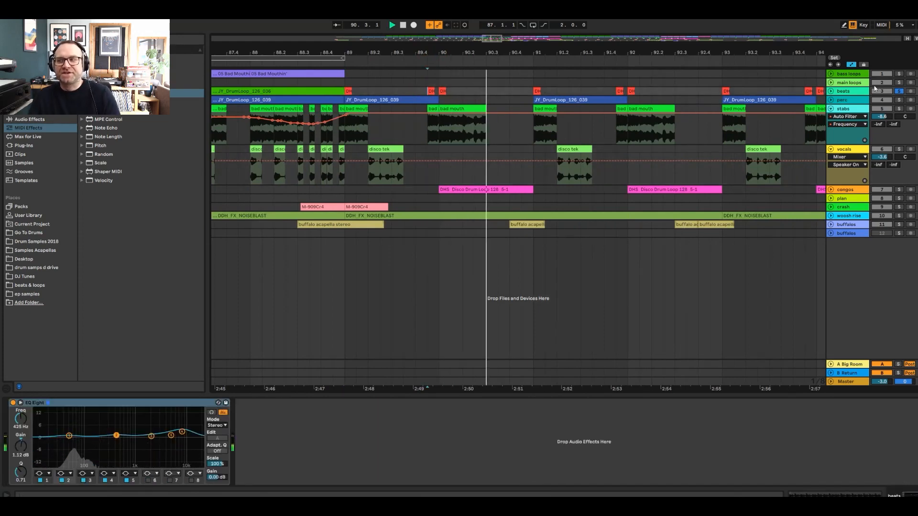
Step: Add the percussion and stabs tracks to the soloed beats and play them from the kick clip just before bar 92
{"action": "left_click", "coordinate": [899, 100], "text": "ctrl"}
{"action": "left_click", "coordinate": [899, 109], "text": "ctrl"}
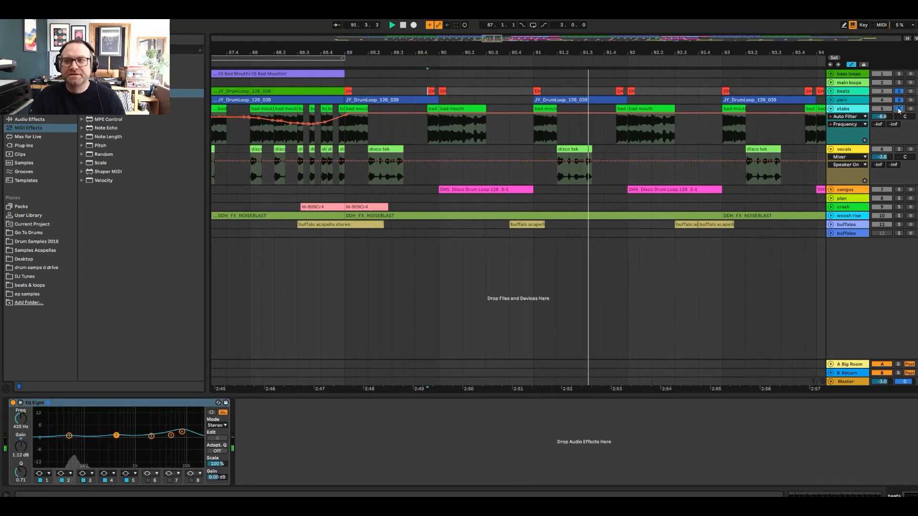
{"action": "left_click", "coordinate": [615, 137]}
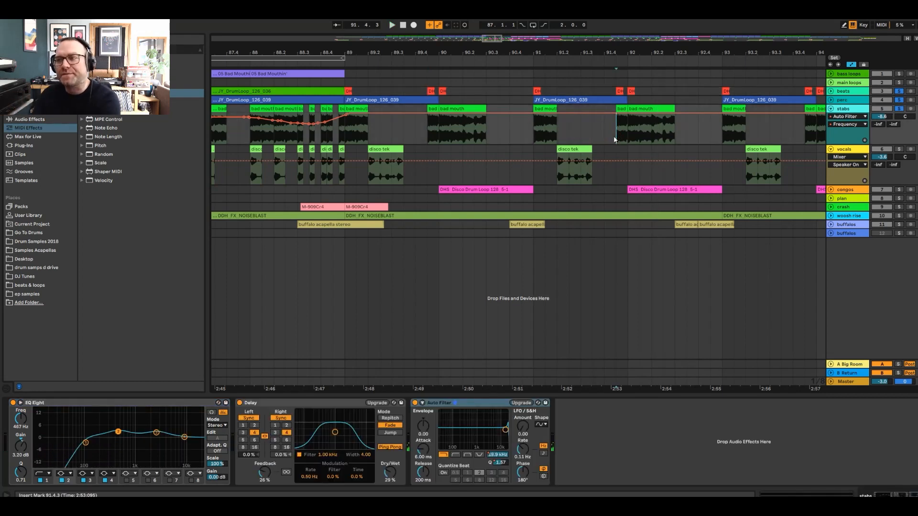
{"action": "left_click", "coordinate": [620, 97]}
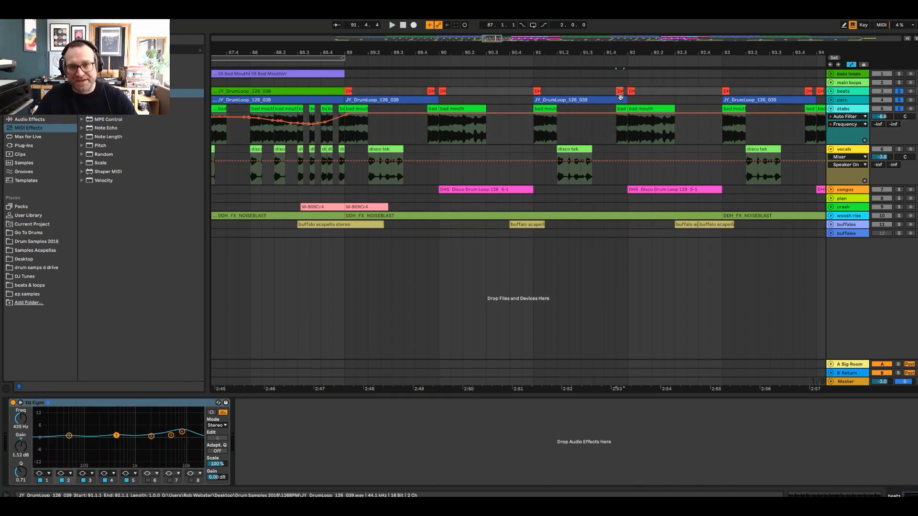
{"action": "key", "text": "space"}
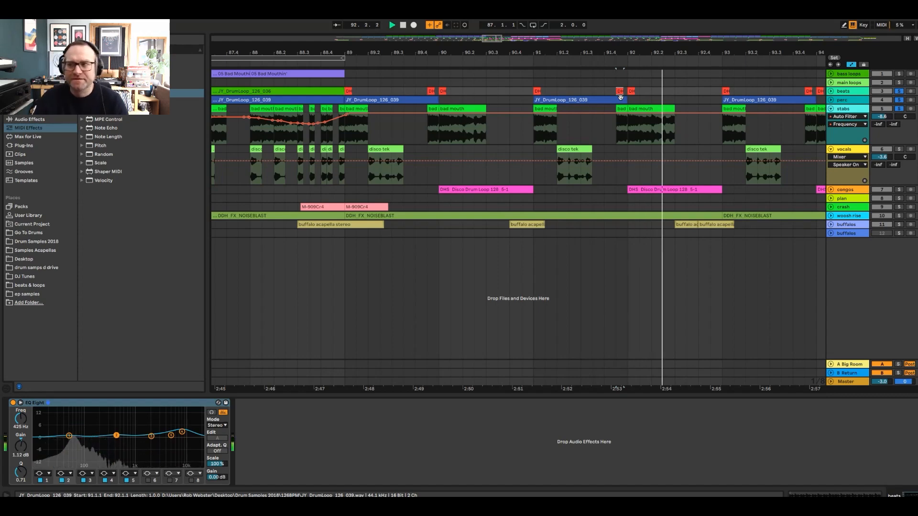
Step: Play the soloed beats, percussion and stabs from bar 89, and turn off all track solos
{"action": "left_click_drag", "start_coordinate": [611, 53], "coordinate": [535, 27]}
{"action": "key", "text": "space"}
{"action": "left_click", "coordinate": [432, 189]}
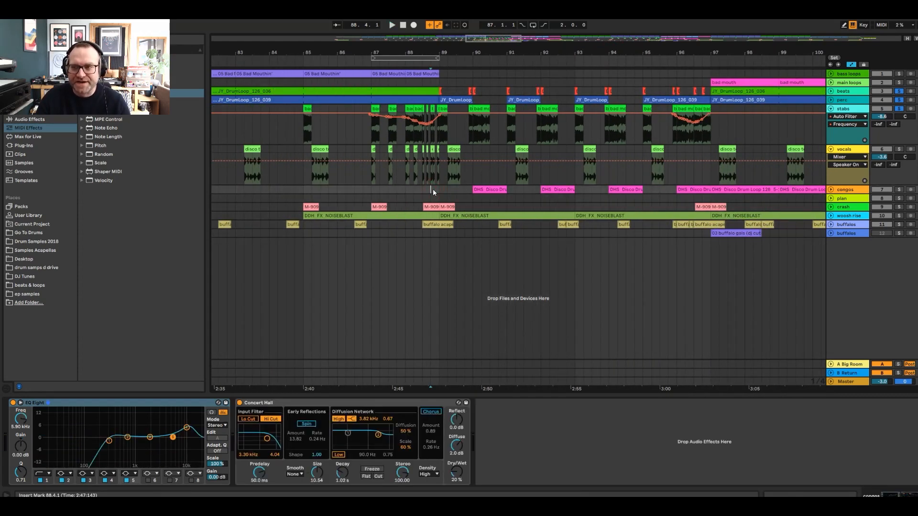
{"action": "left_click", "coordinate": [440, 148]}
{"action": "key", "text": "space"}
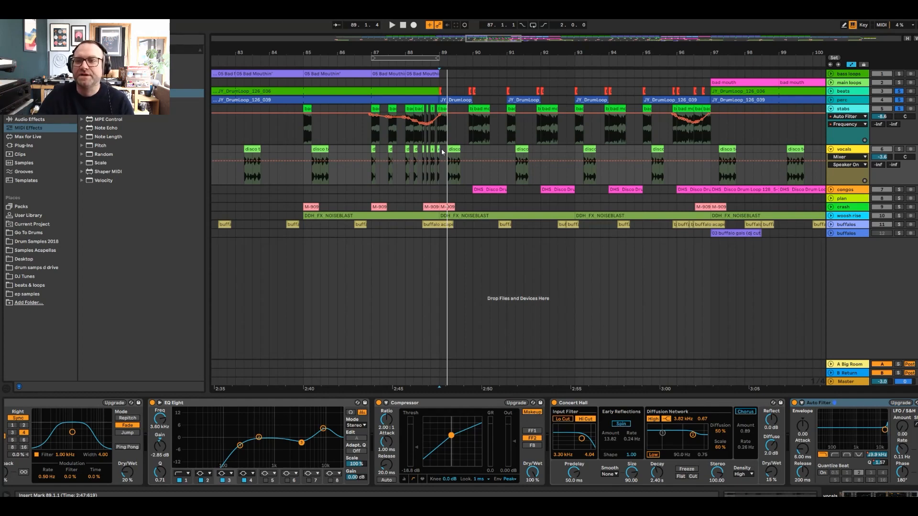
{"action": "key", "text": "space"}
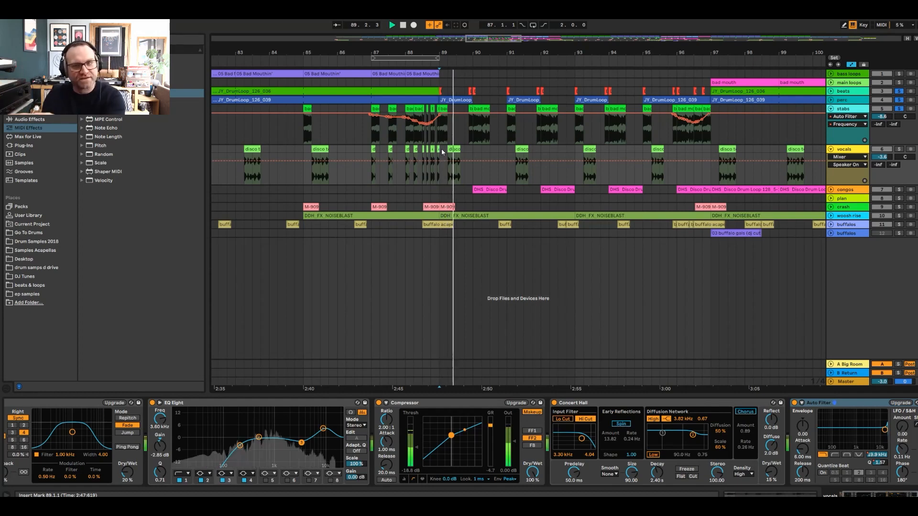
{"action": "left_click", "coordinate": [898, 150]}
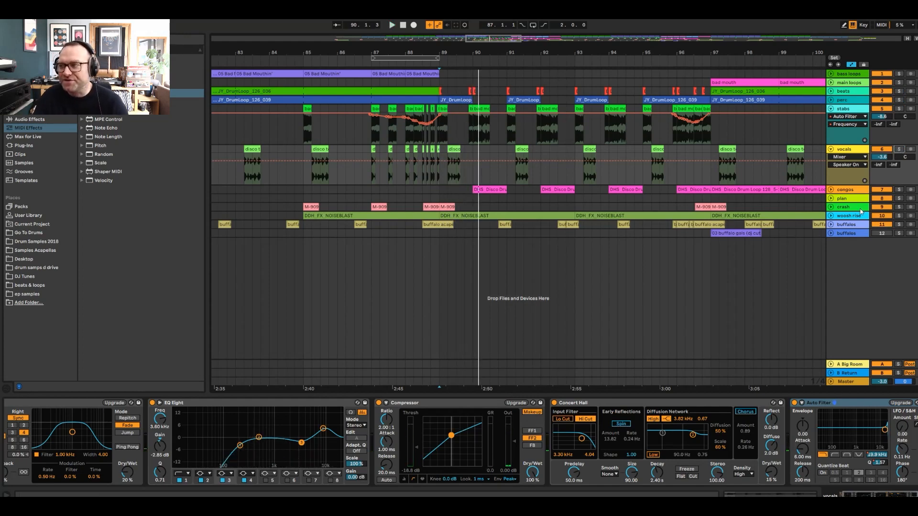
Step: Solo the congos track, play it from the disco drum clip at bar 90, and turn the solo off
{"action": "left_click", "coordinate": [900, 191]}
{"action": "left_click", "coordinate": [470, 191]}
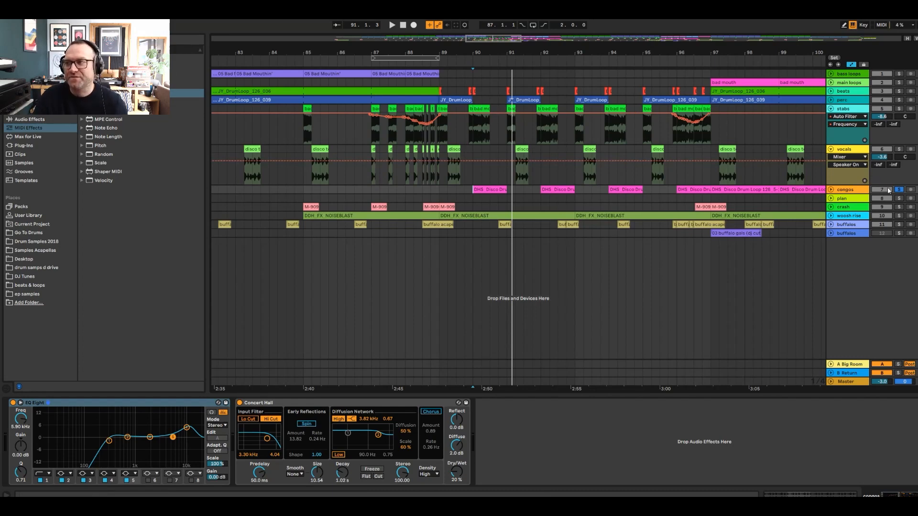
{"action": "left_click", "coordinate": [830, 216]}
{"action": "left_click", "coordinate": [830, 218]}
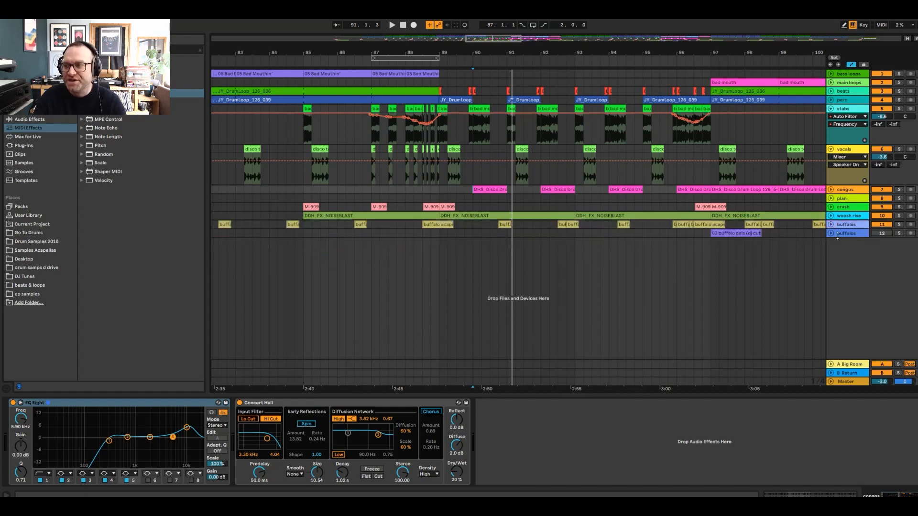
Step: Solo the buffalo vocal track 11 and play its clips just before bar 91 and from bar 92.3
{"action": "left_click", "coordinate": [898, 225]}
{"action": "left_click", "coordinate": [494, 224]}
{"action": "key", "text": "space"}
{"action": "key", "text": "space"}
{"action": "left_click", "coordinate": [556, 226]}
{"action": "key", "text": "space"}
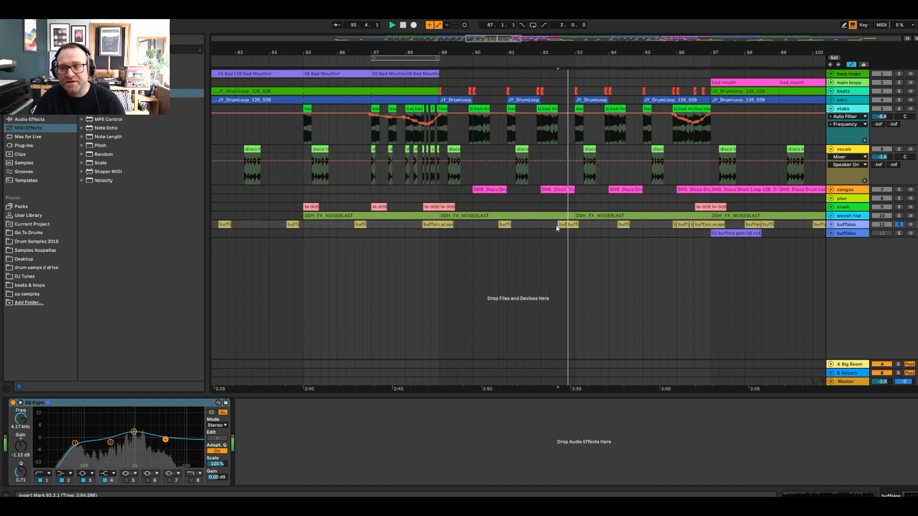
Step: Turn off the solo on track 11 and play the full mix from bar 89
{"action": "left_click", "coordinate": [899, 225]}
{"action": "left_click", "coordinate": [439, 248]}
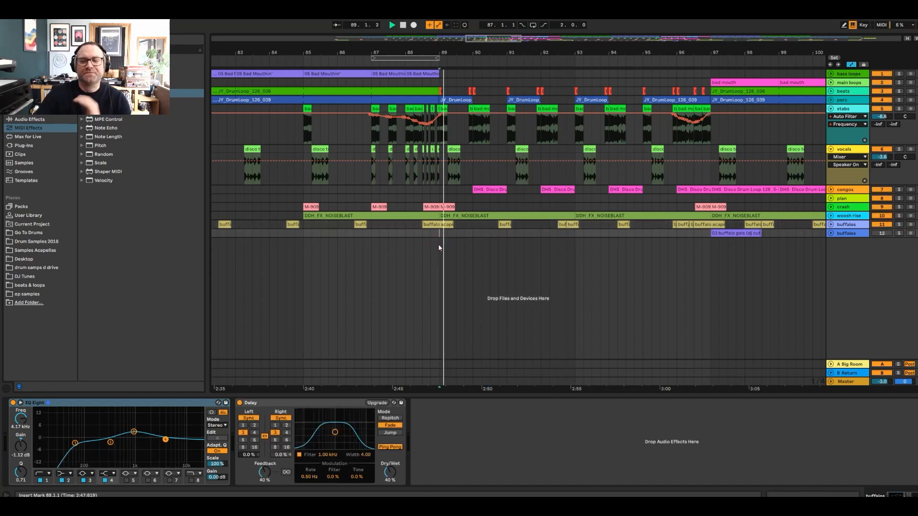
{"action": "left_click_drag", "start_coordinate": [502, 49], "coordinate": [285, 53]}
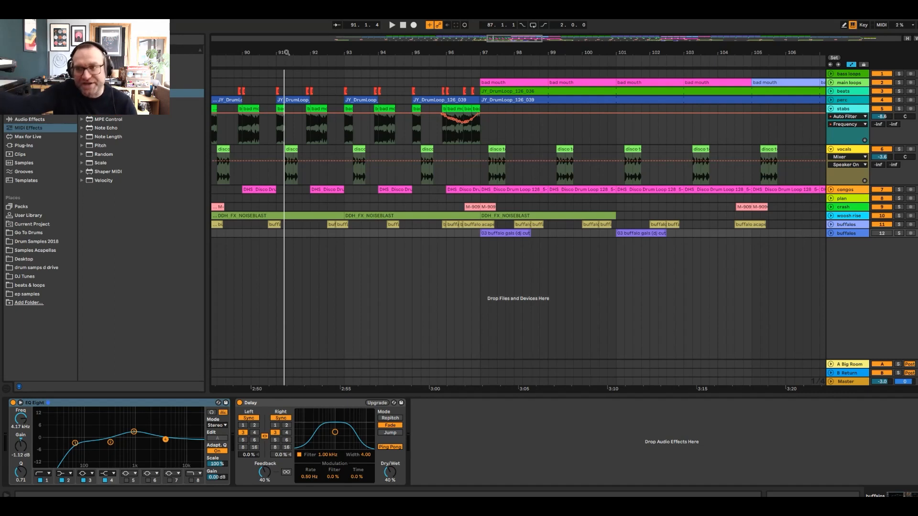
Step: Play the full mix from bar 95.4, through the filtered stabs fill and into the section at bar 97
{"action": "left_click", "coordinate": [441, 144]}
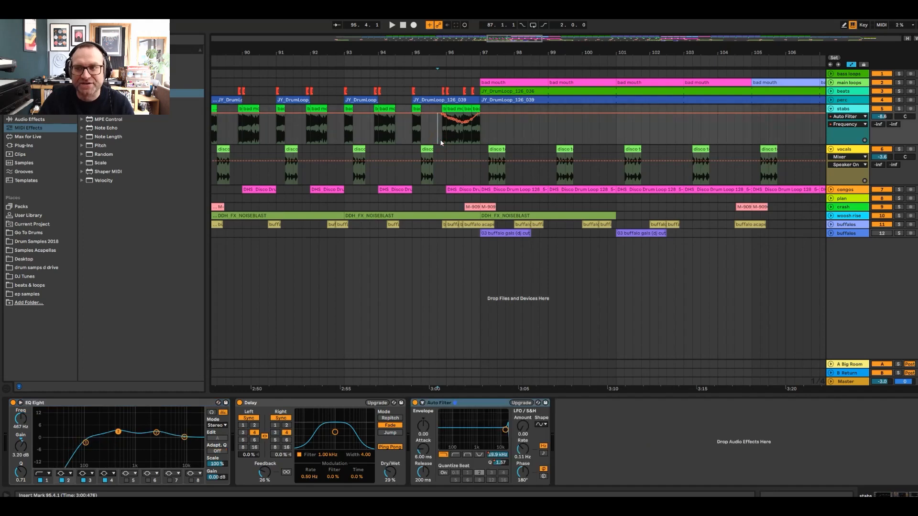
{"action": "key", "text": "space"}
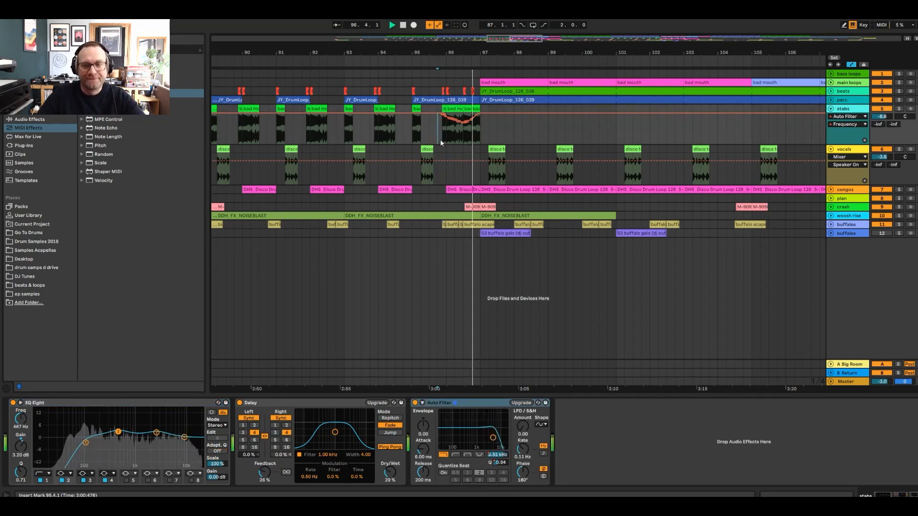
{"action": "left_click_drag", "start_coordinate": [464, 51], "coordinate": [417, 49]}
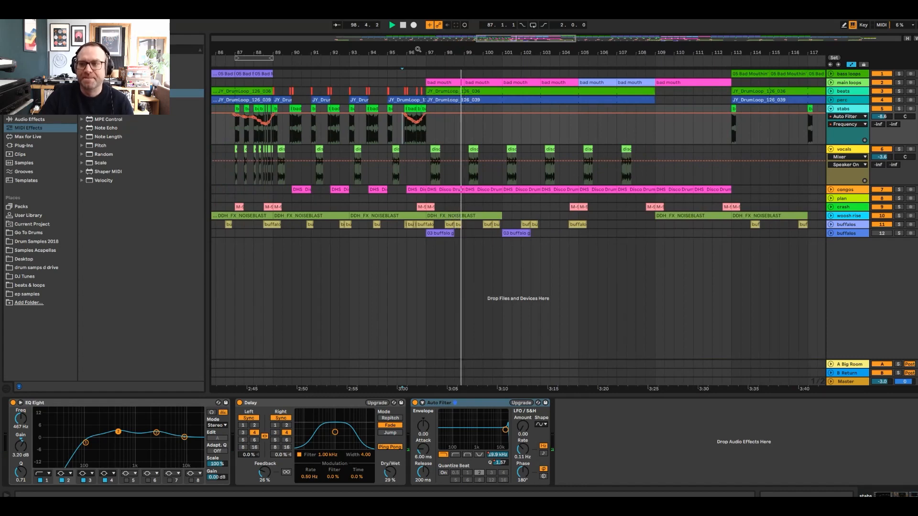
{"action": "key", "text": "space"}
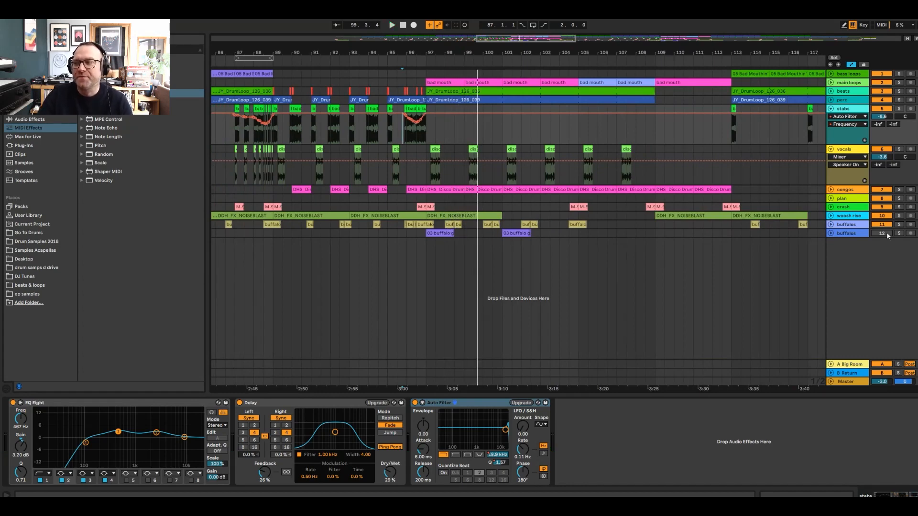
Step: Solo the buffalo gals track 12, play its clip from bar 97, and turn the solo off
{"action": "left_click", "coordinate": [898, 233]}
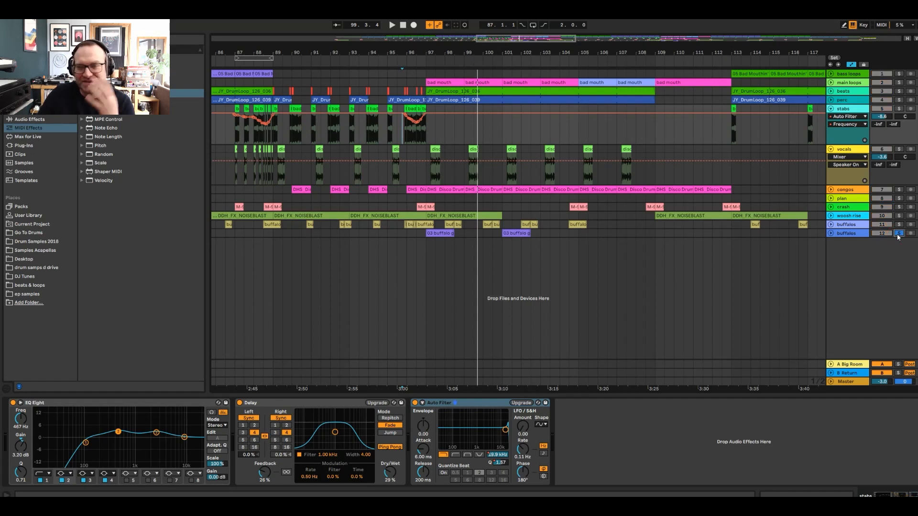
{"action": "left_click", "coordinate": [426, 233]}
{"action": "key", "text": "space"}
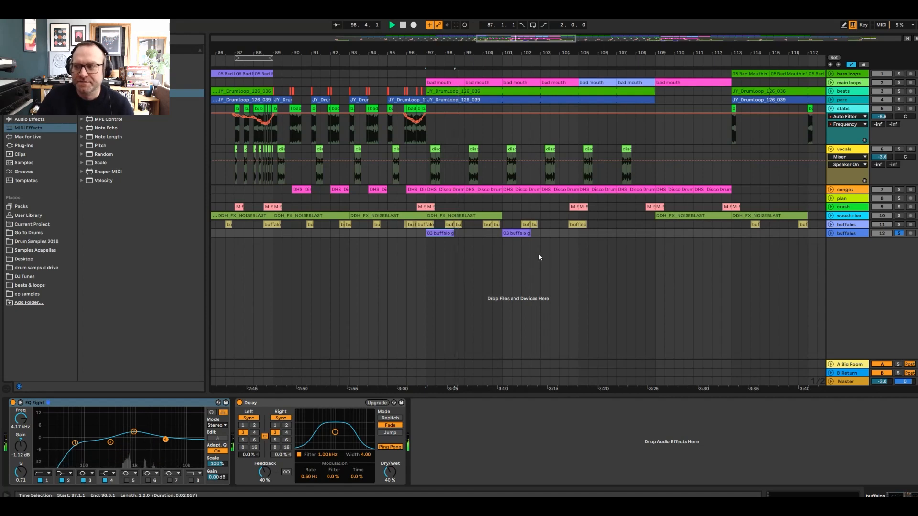
{"action": "left_click", "coordinate": [851, 233]}
{"action": "key", "text": "space"}
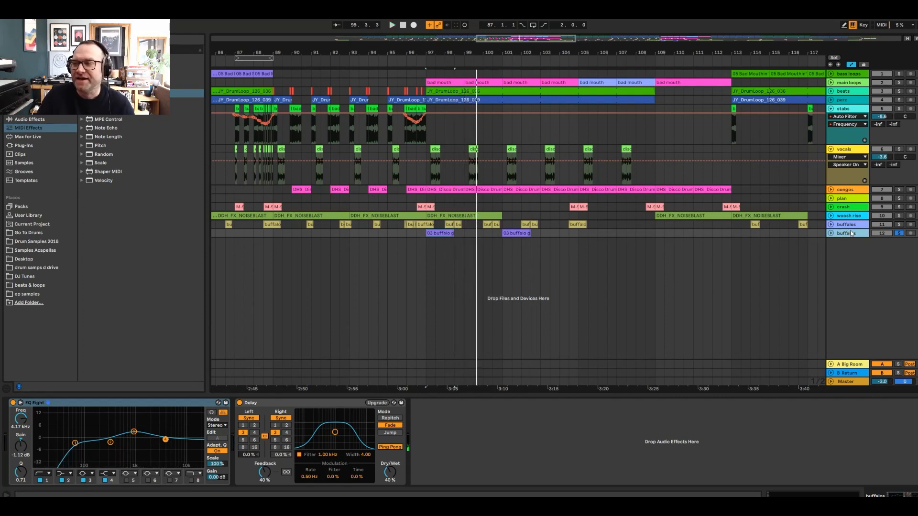
{"action": "left_click", "coordinate": [898, 233]}
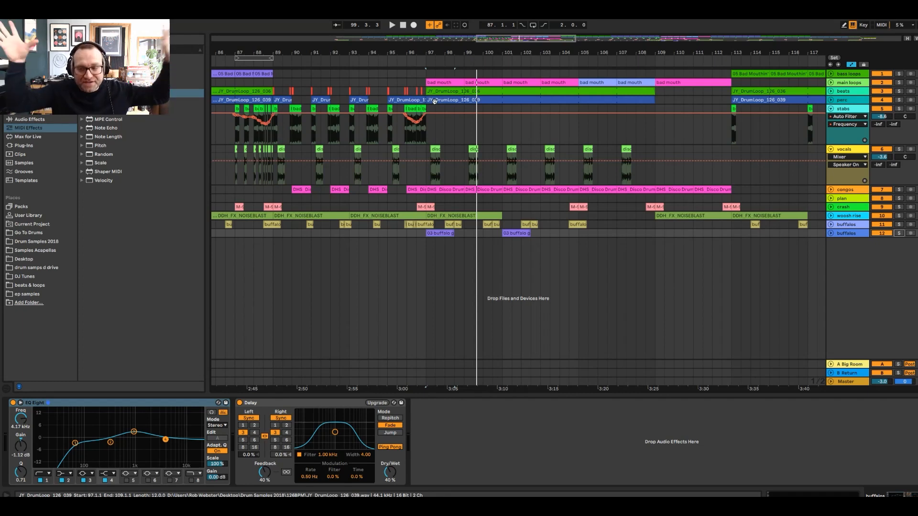
Step: Play the full mix from bar 96, through the fill and on into the main loop section
{"action": "left_click", "coordinate": [407, 249]}
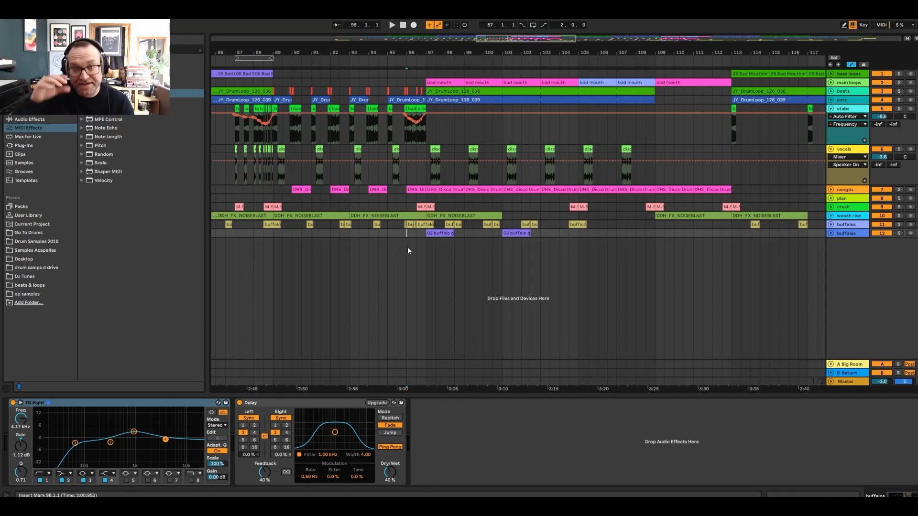
{"action": "key", "text": "space"}
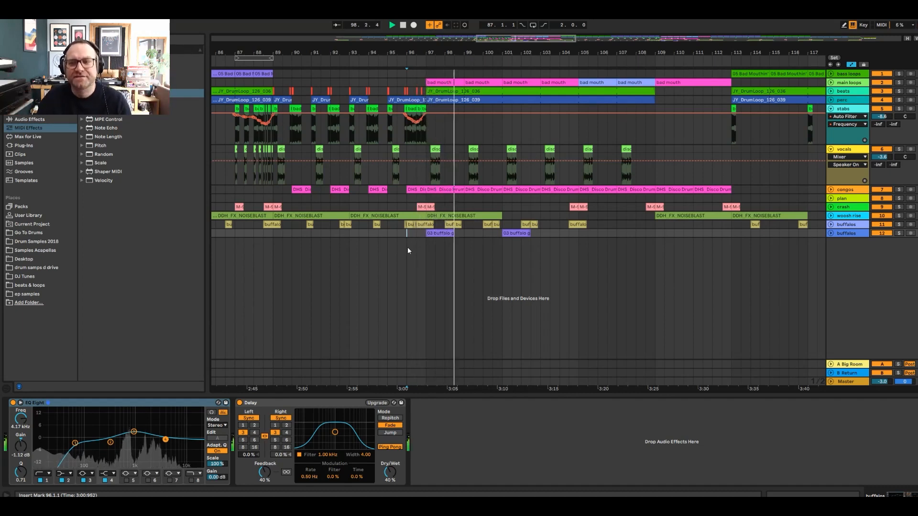
{"action": "left_click_drag", "start_coordinate": [478, 61], "coordinate": [442, 50]}
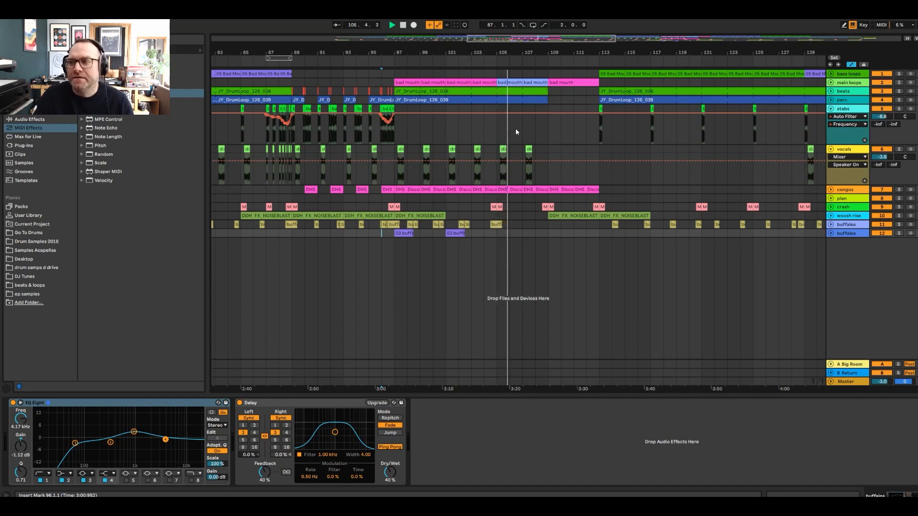
{"action": "key", "text": "space"}
Step: Examine the breakdown from bar 109: the bad mouth loop, the gap in the percussion, the congos and the noise riser
{"action": "left_click", "coordinate": [544, 125]}
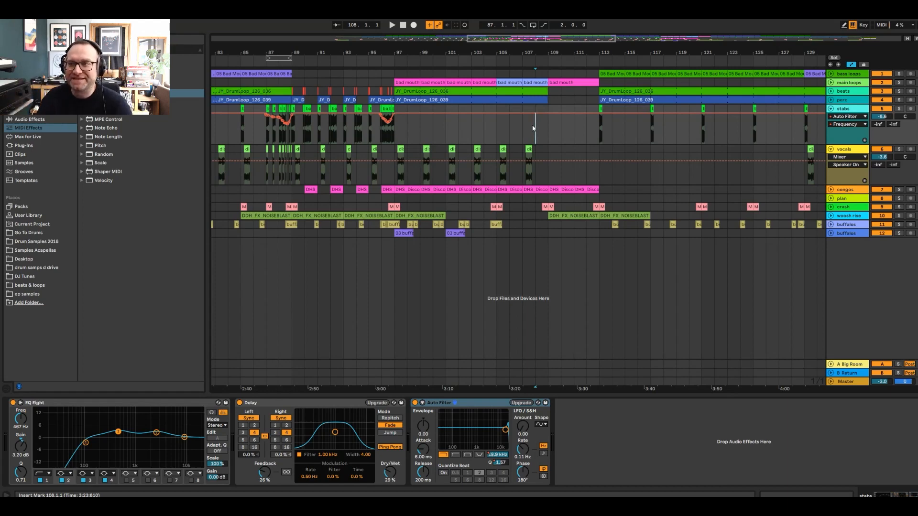
{"action": "double_click", "coordinate": [573, 81]}
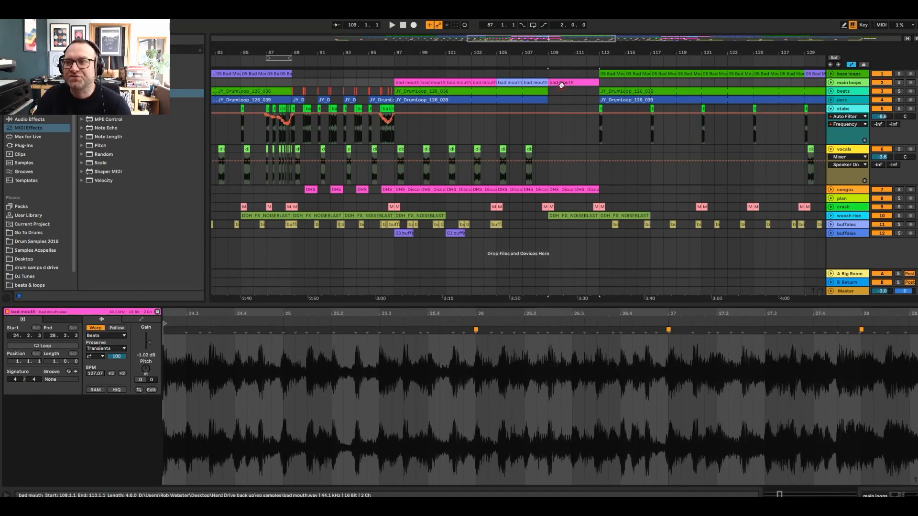
{"action": "left_click", "coordinate": [550, 101]}
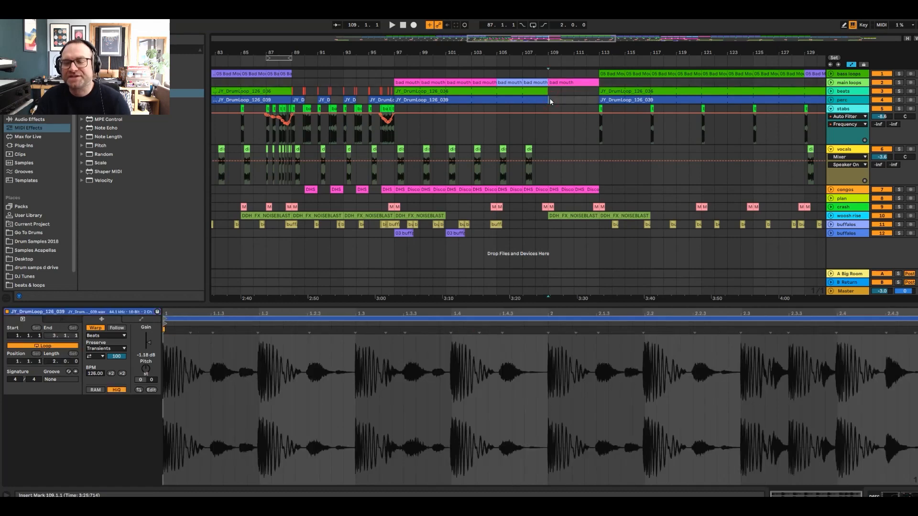
{"action": "left_click", "coordinate": [560, 189]}
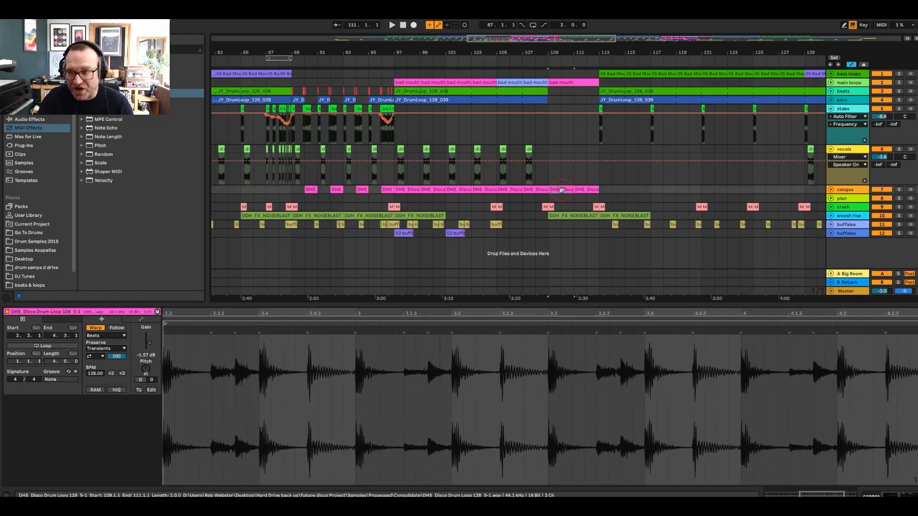
{"action": "left_click", "coordinate": [554, 218]}
{"action": "left_click", "coordinate": [541, 126]}
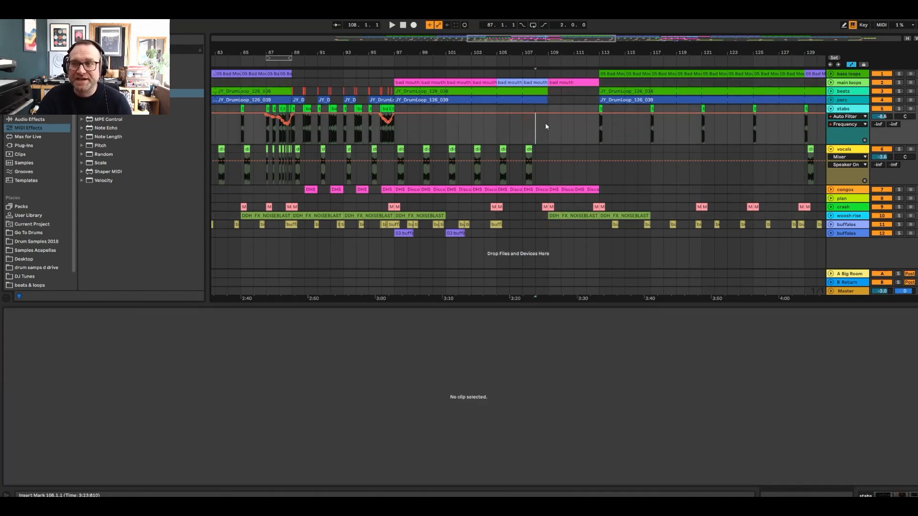
{"action": "left_click", "coordinate": [570, 79]}
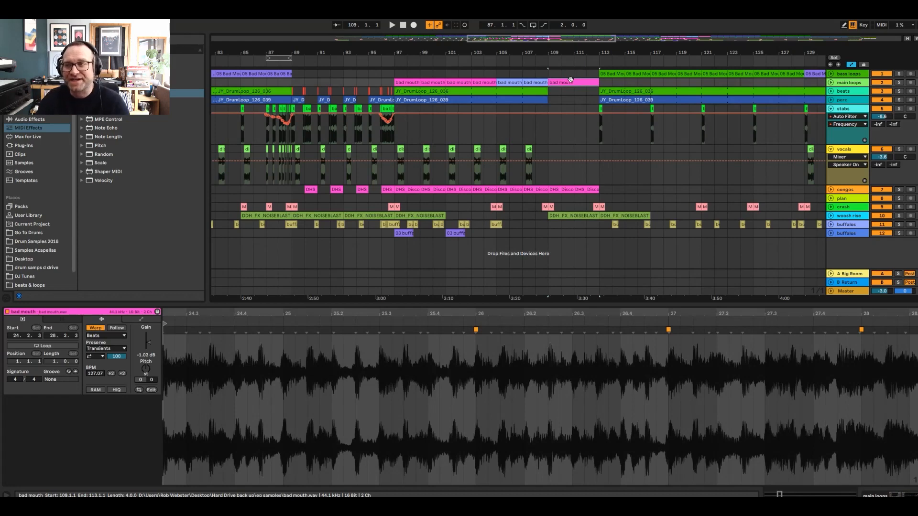
Step: Play the breakdown from bar 108 into the section at bar 113, and collapse the stabs track
{"action": "left_click", "coordinate": [541, 131]}
{"action": "key", "text": "space"}
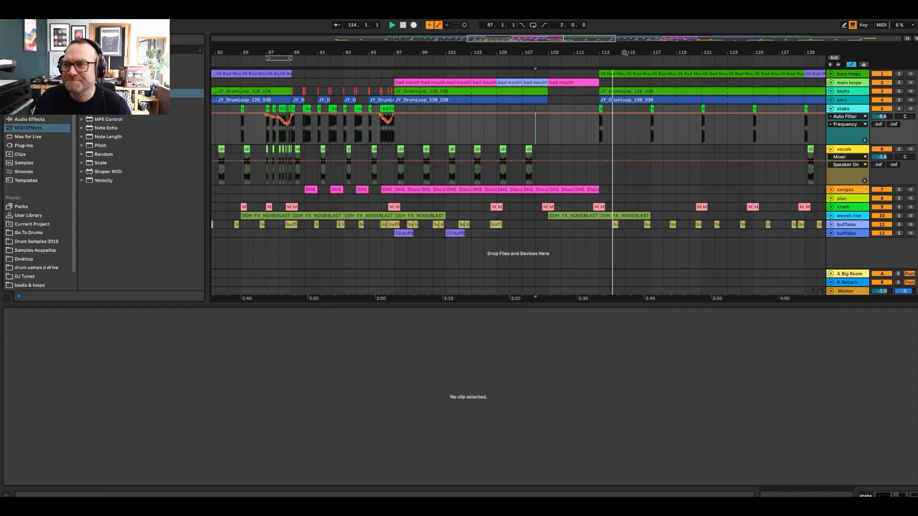
{"action": "key", "text": "minus"}
{"action": "key", "text": "minus"}
{"action": "left_click", "coordinate": [831, 109]}
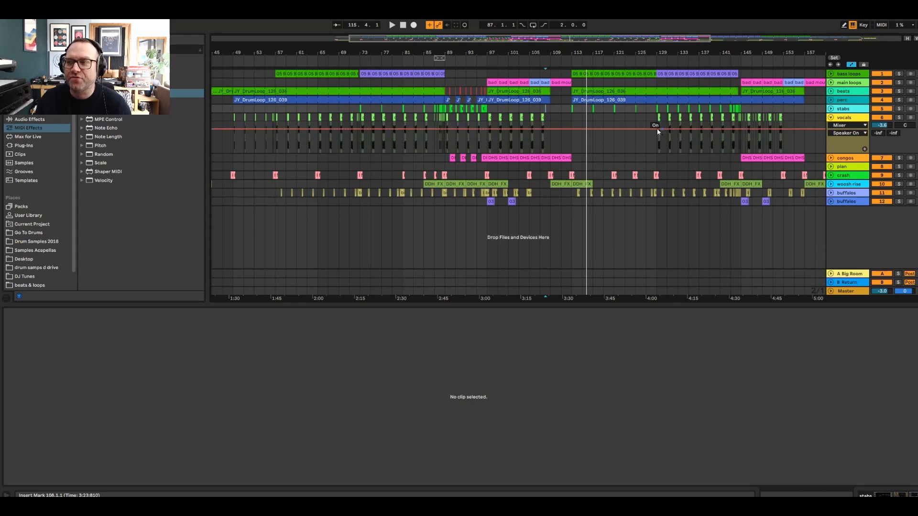
Step: Play the arrangement briefly from bar 127, and from bar 113 where the bass loops and beats come back in
{"action": "left_click", "coordinate": [644, 148]}
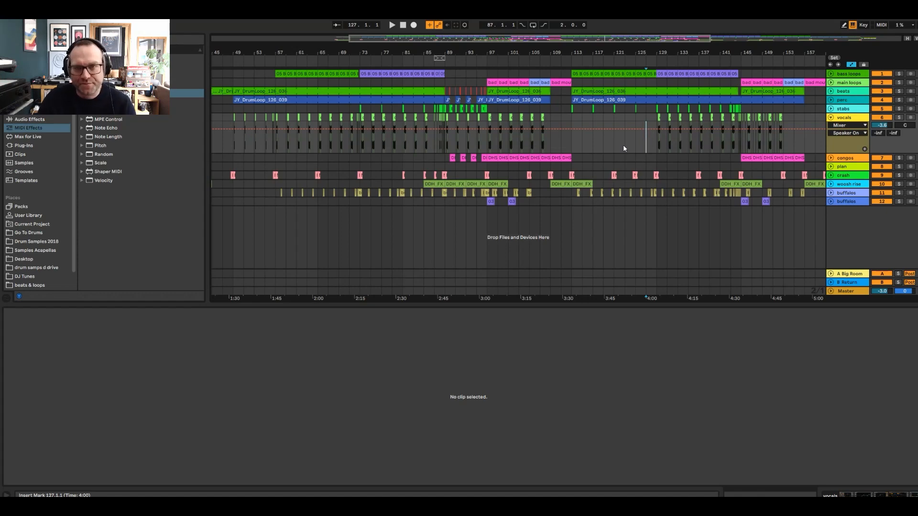
{"action": "key", "text": "space"}
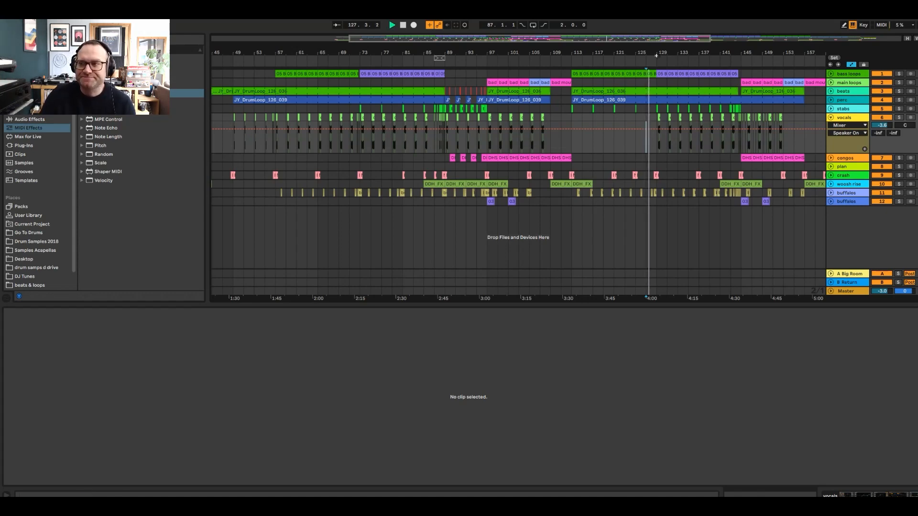
{"action": "left_click_drag", "start_coordinate": [661, 51], "coordinate": [493, 72]}
{"action": "left_click", "coordinate": [342, 119]}
{"action": "key", "text": "space"}
{"action": "key", "text": "space"}
{"action": "key", "text": "plus"}
{"action": "key", "text": "plus"}
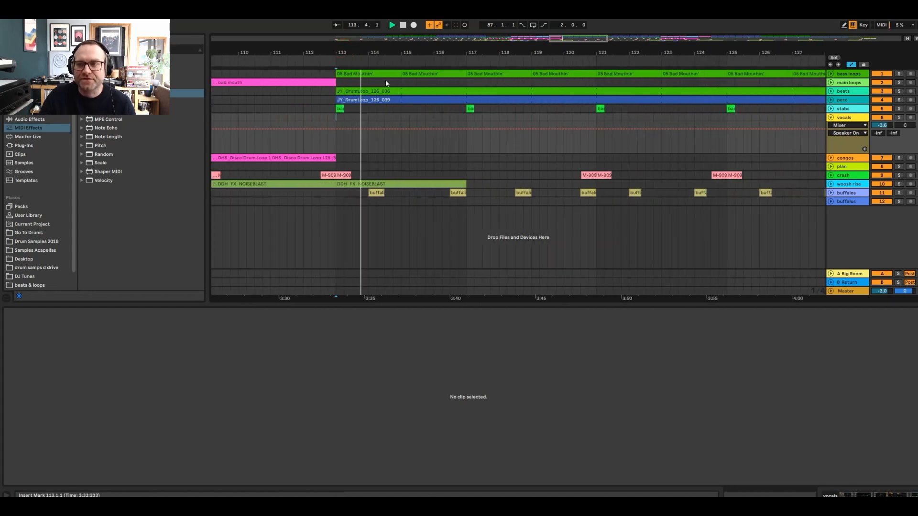
{"action": "key", "text": "minus"}
{"action": "key", "text": "minus"}
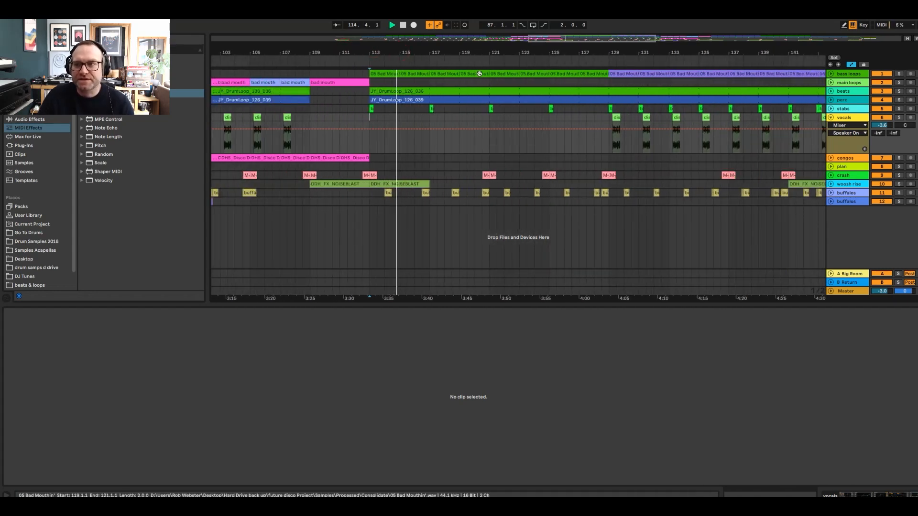
{"action": "key", "text": "space"}
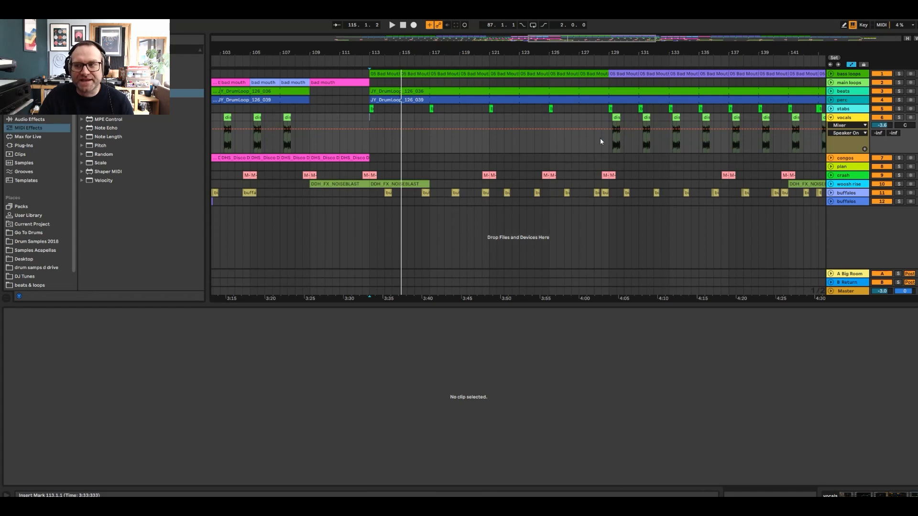
Step: Play the change in bass loops from bar 128.3, and the fill from bar 144 into bar 145
{"action": "key", "text": "space"}
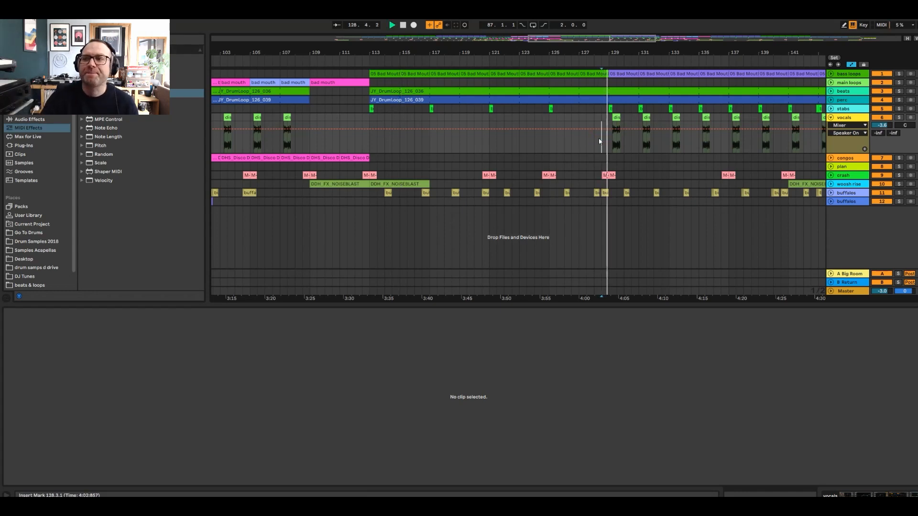
{"action": "left_click_drag", "start_coordinate": [625, 54], "coordinate": [525, 87]}
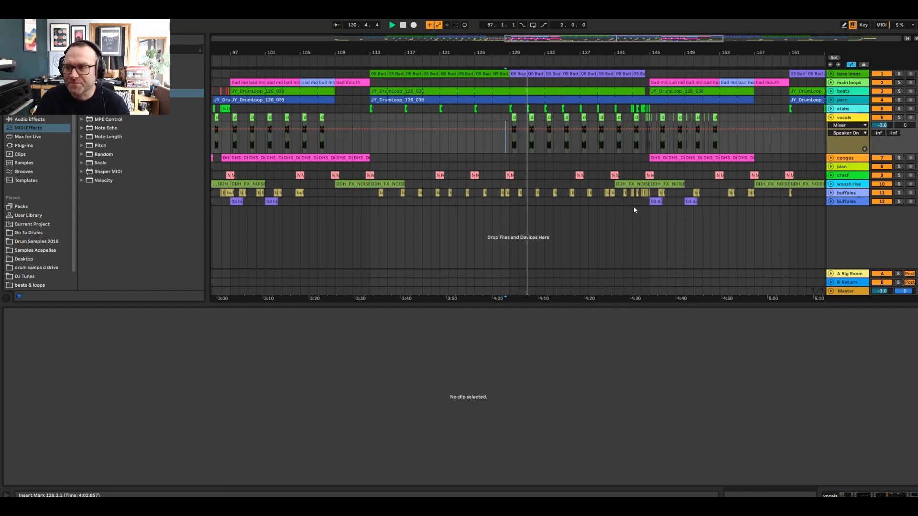
{"action": "left_click", "coordinate": [640, 146]}
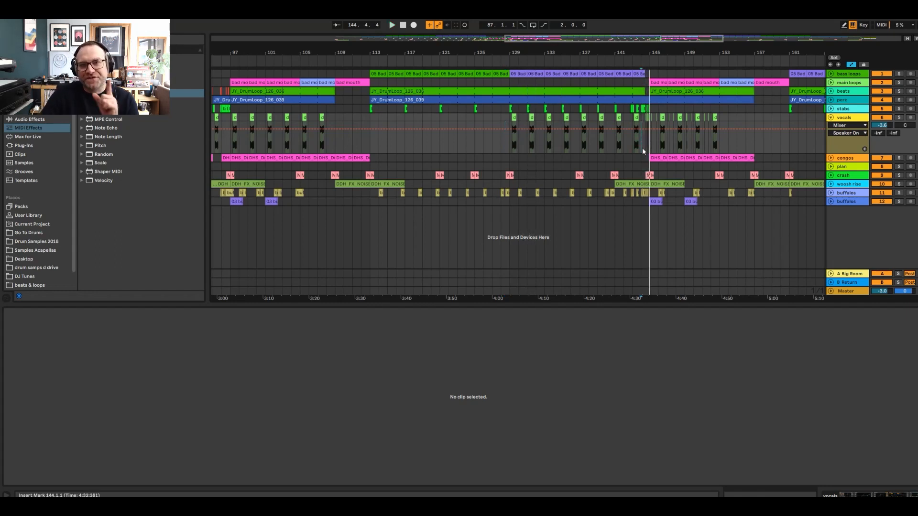
Step: Go back to the earlier drum break section and play it around bar 90 for comparison
{"action": "left_click_drag", "start_coordinate": [266, 49], "coordinate": [522, 48]}
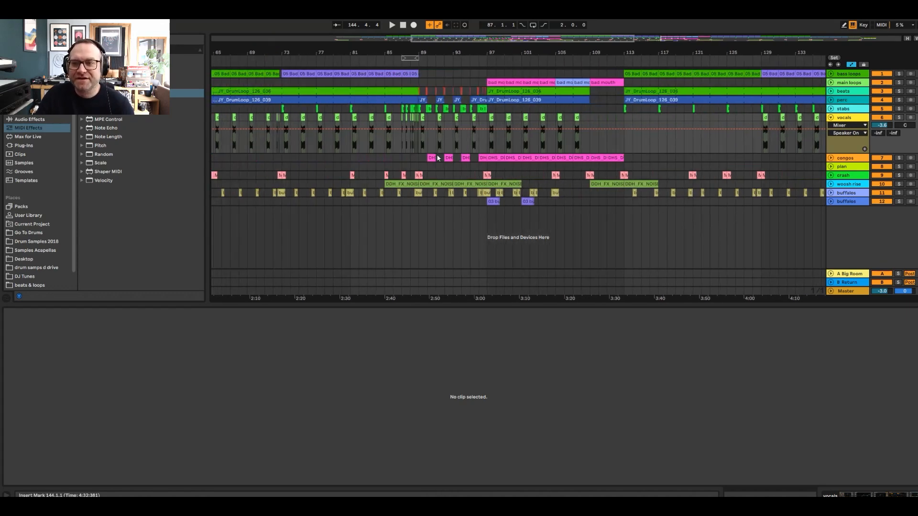
{"action": "key", "text": "space"}
{"action": "key", "text": "space"}
Step: Go to the fill at bar 144, inspect its vocal and percussion clips, and play from bar 143.4 into bar 145
{"action": "left_click_drag", "start_coordinate": [690, 47], "coordinate": [352, 44]}
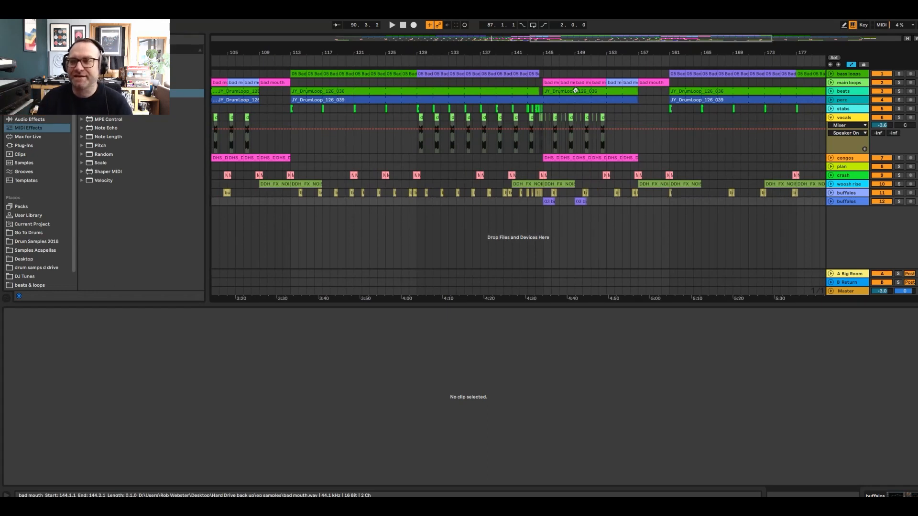
{"action": "left_click_drag", "start_coordinate": [552, 50], "coordinate": [497, 141]}
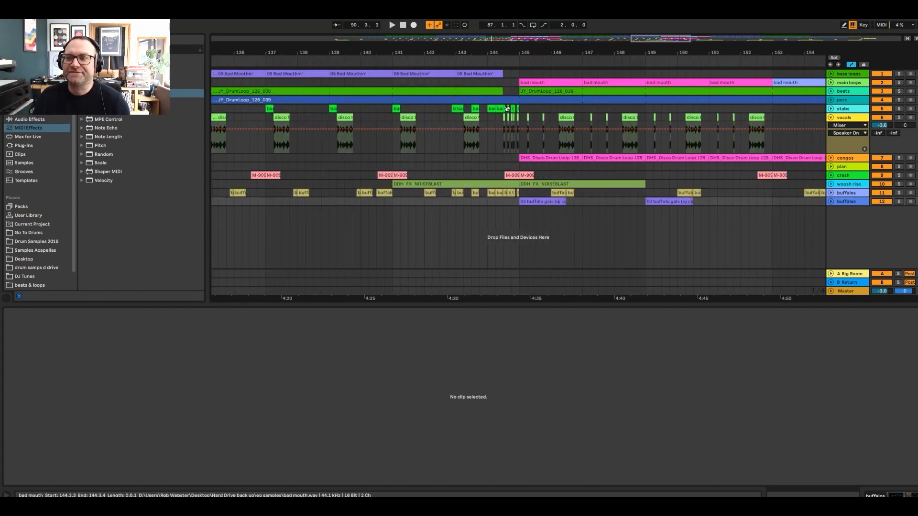
{"action": "left_click", "coordinate": [501, 119]}
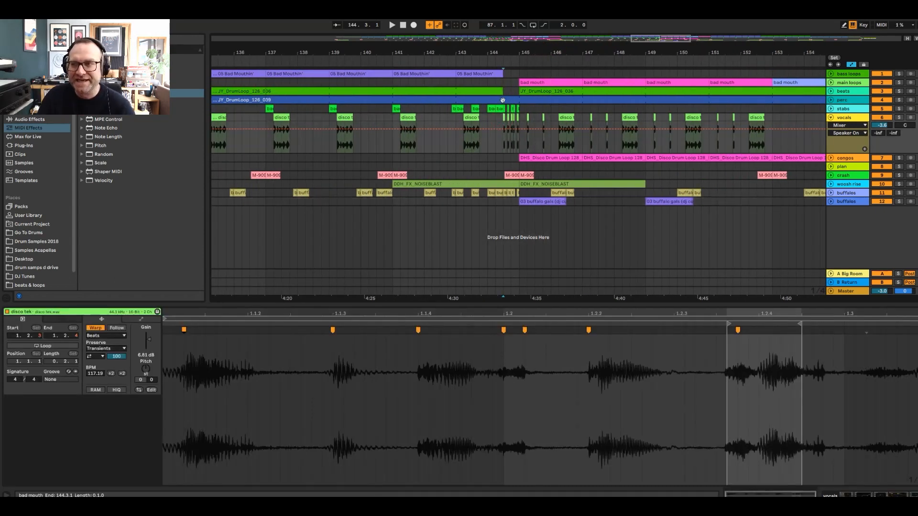
{"action": "left_click", "coordinate": [505, 99]}
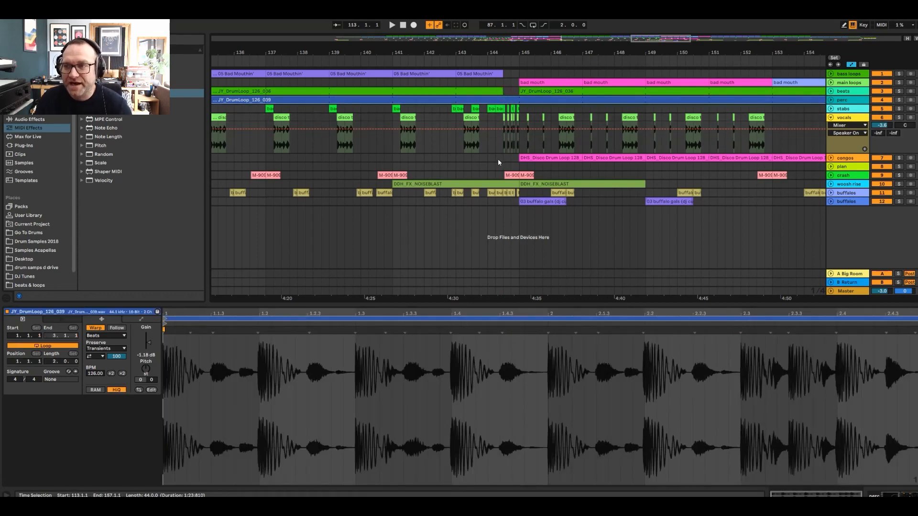
{"action": "left_click", "coordinate": [496, 158]}
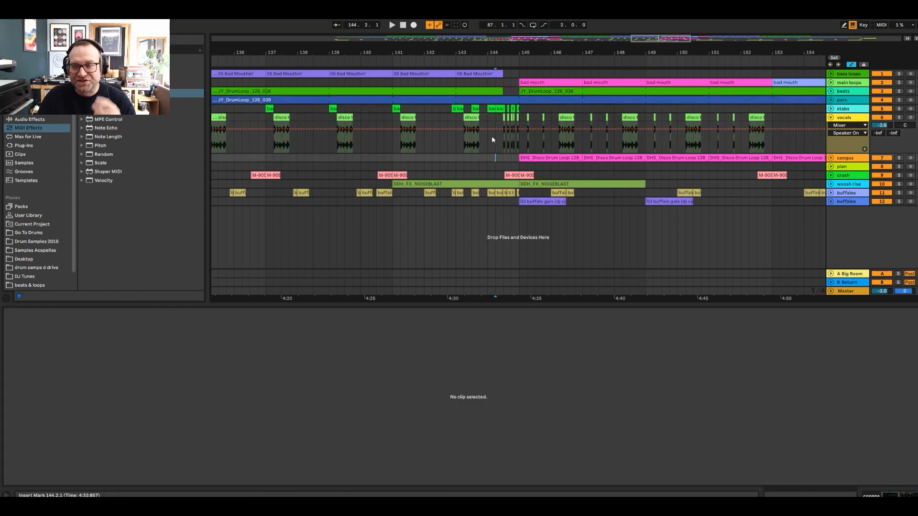
{"action": "left_click", "coordinate": [480, 149]}
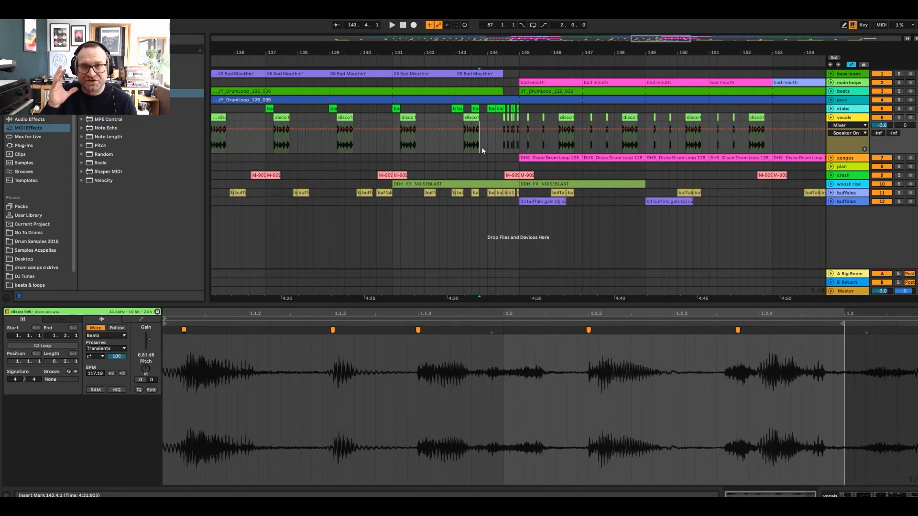
{"action": "key", "text": "space"}
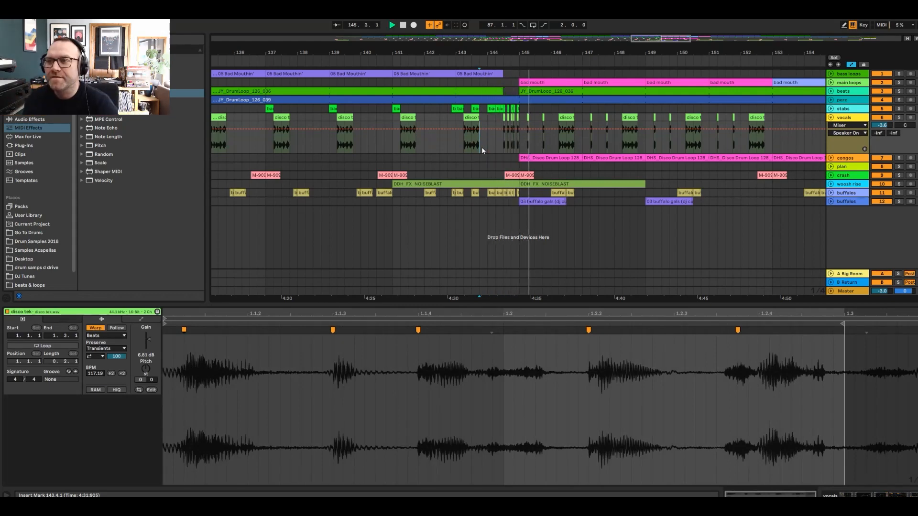
Step: Keep playing through the second main loops section until the bass loops return at bar 161, following it on the arrangement
{"action": "left_click_drag", "start_coordinate": [551, 51], "coordinate": [459, 47]}
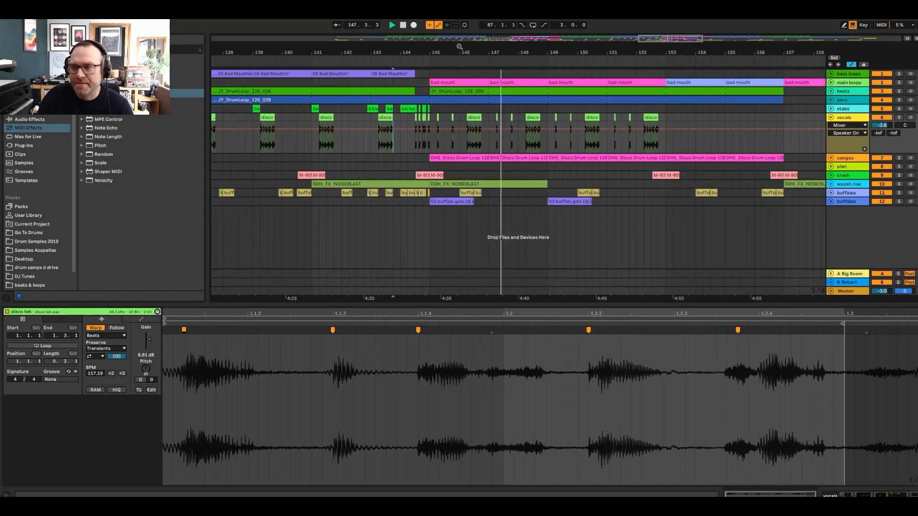
{"action": "left_click_drag", "start_coordinate": [459, 46], "coordinate": [433, 49]}
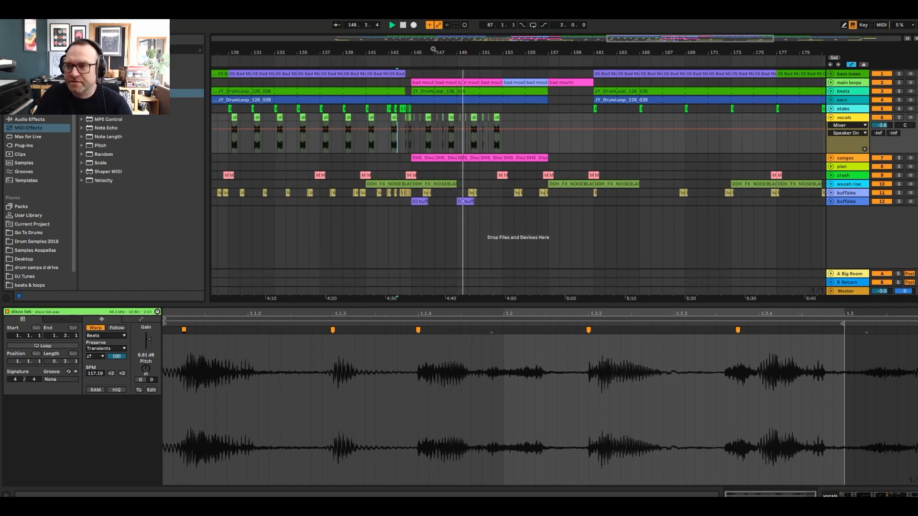
{"action": "left_click_drag", "start_coordinate": [433, 49], "coordinate": [443, 51]}
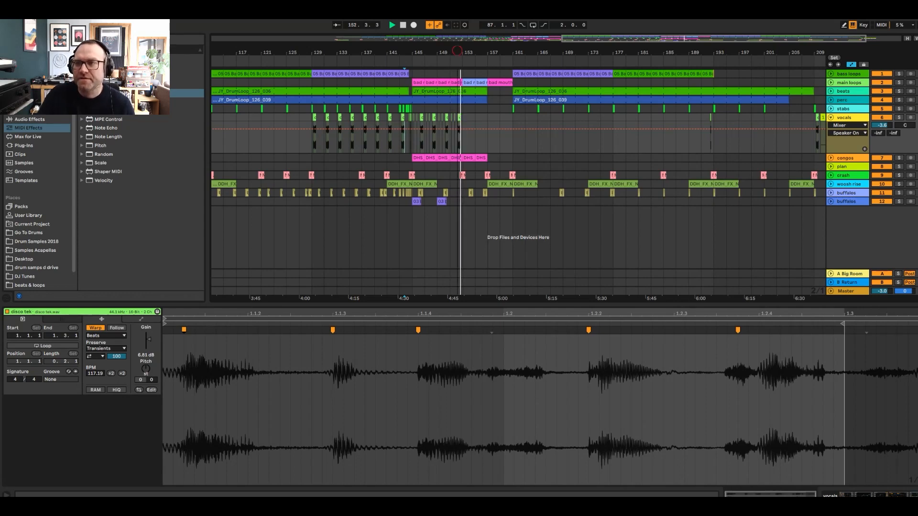
{"action": "left_click_drag", "start_coordinate": [442, 51], "coordinate": [443, 41]}
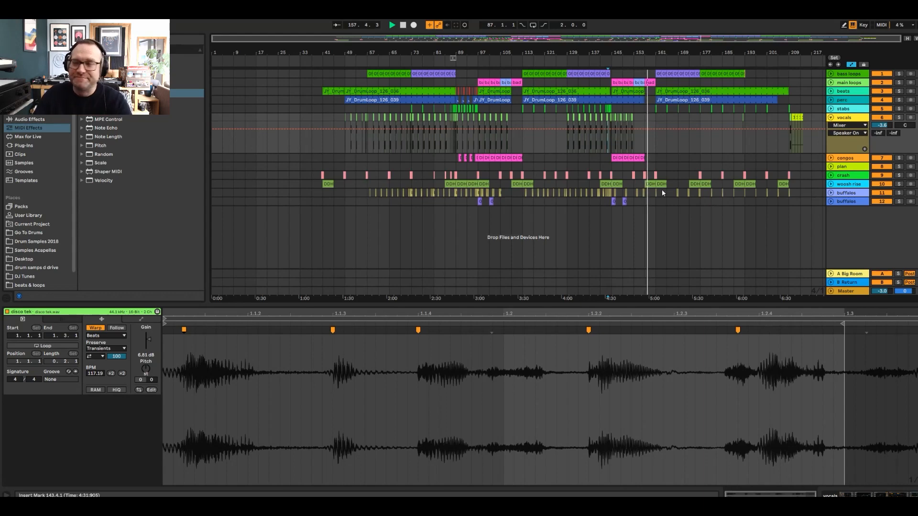
{"action": "left_click_drag", "start_coordinate": [683, 52], "coordinate": [533, 82]}
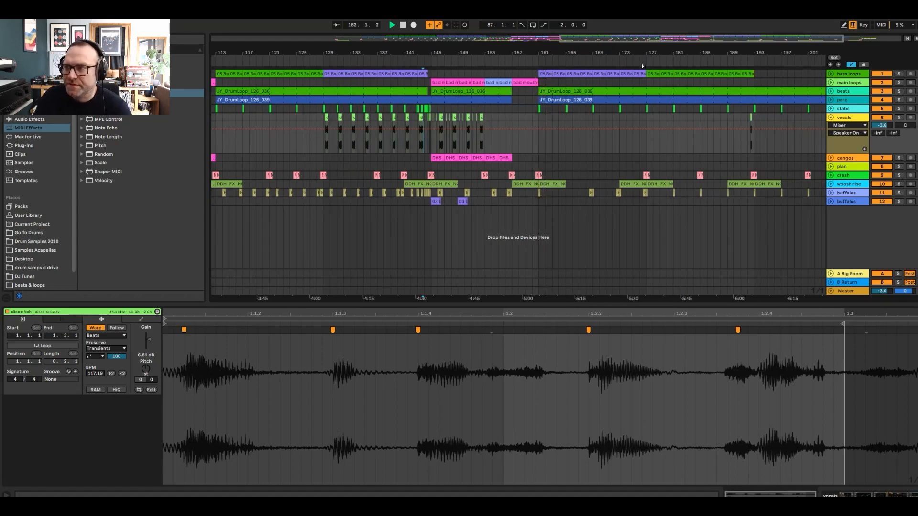
{"action": "left_click_drag", "start_coordinate": [664, 56], "coordinate": [665, 52]}
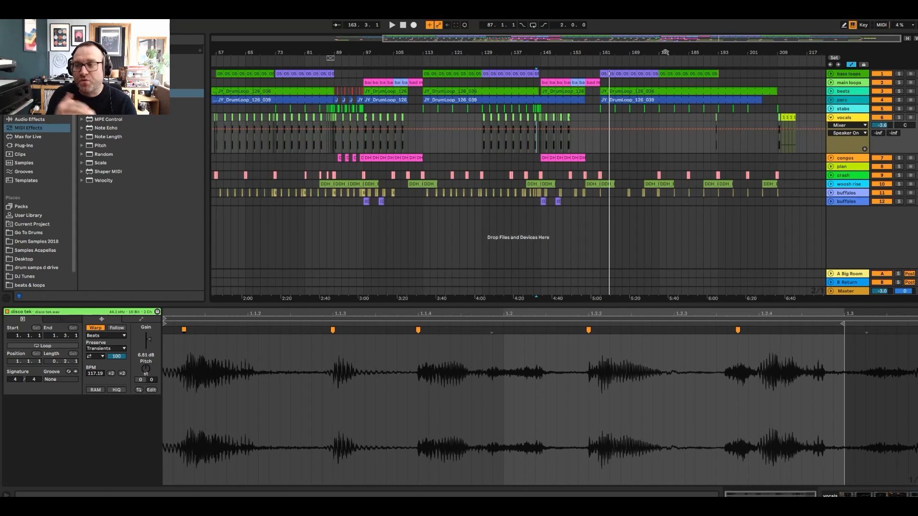
Step: Show the bass loops track's EQ Eight, play from bar 165, and compare the sound with the EQ bypassed and active
{"action": "left_click", "coordinate": [857, 75]}
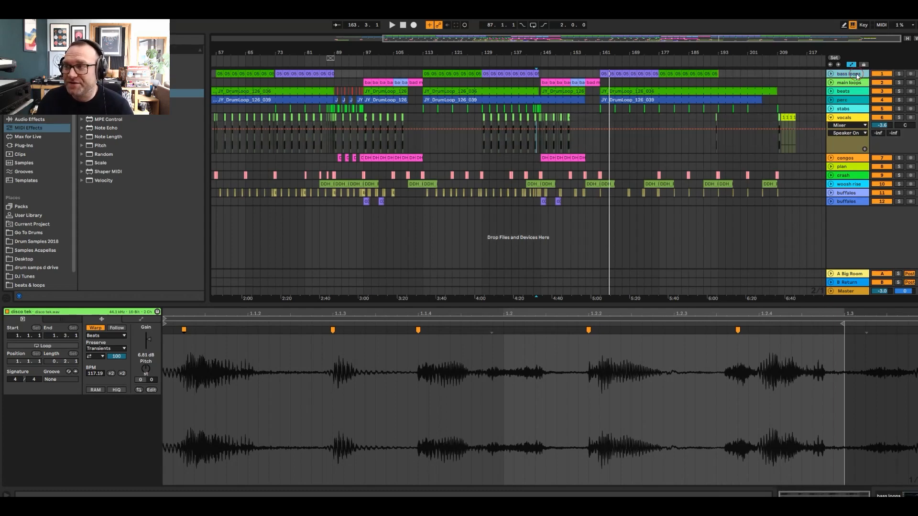
{"action": "left_click", "coordinate": [914, 496]}
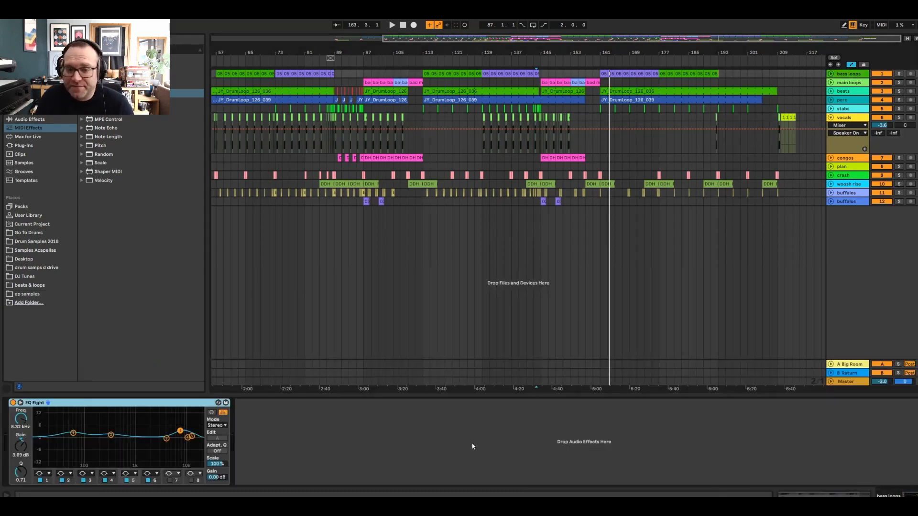
{"action": "left_click", "coordinate": [619, 74]}
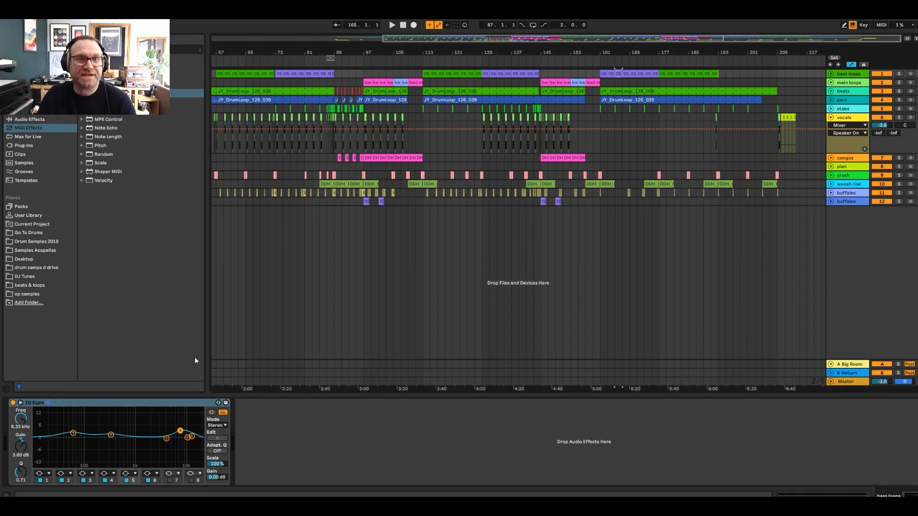
{"action": "key", "text": "space"}
{"action": "left_click", "coordinate": [13, 402]}
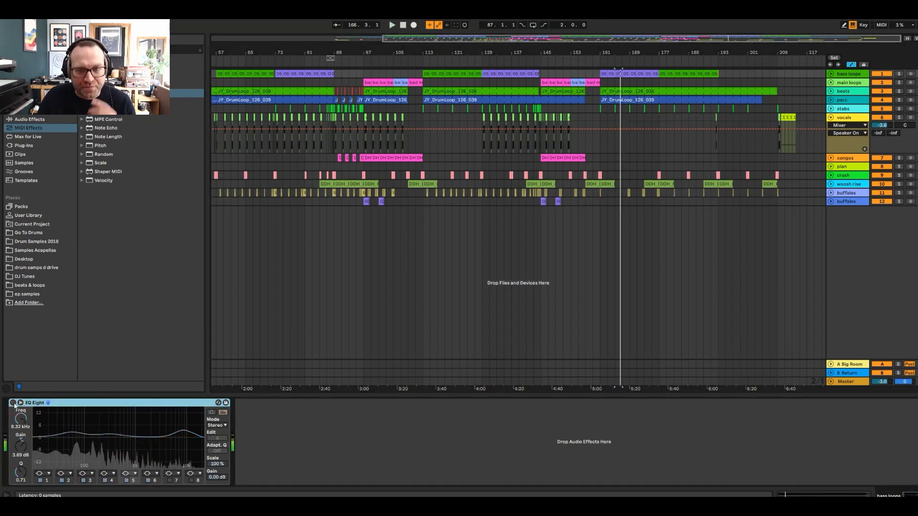
{"action": "left_click", "coordinate": [13, 402]}
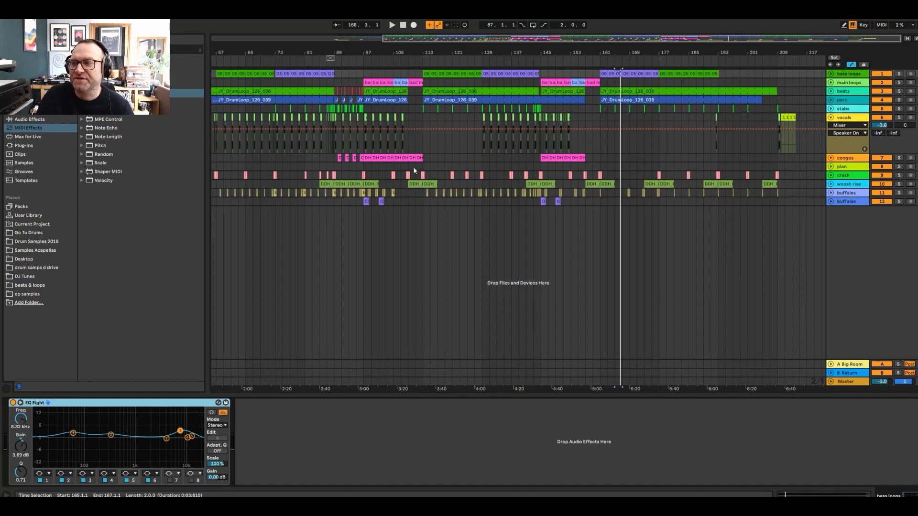
Step: Show the vocals track's effects chain and play it from bar 143 through the fill
{"action": "left_click", "coordinate": [520, 142]}
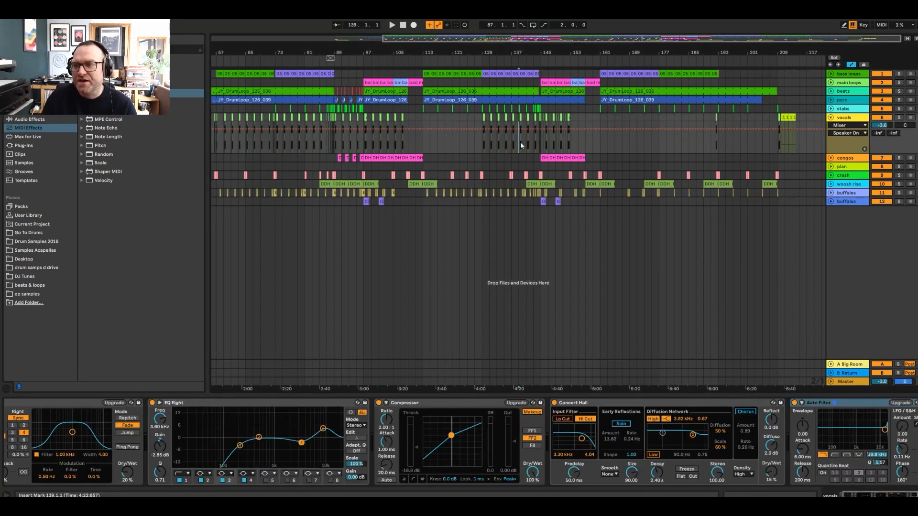
{"action": "left_click", "coordinate": [534, 123]}
{"action": "key", "text": "space"}
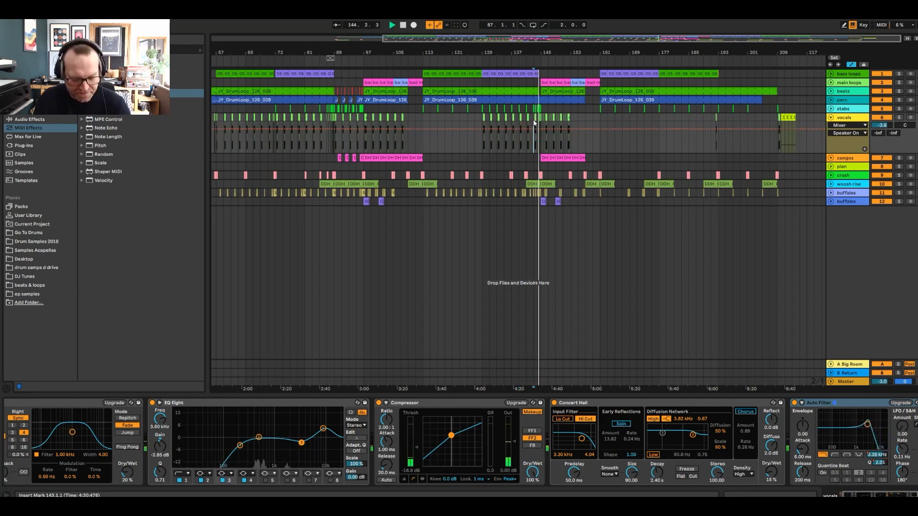
Step: Show the crash track's effects, switch to the Session View mixer, narrow the browser, and play from bar 136 to watch the levels
{"action": "left_click", "coordinate": [503, 174]}
{"action": "key", "text": "Tab"}
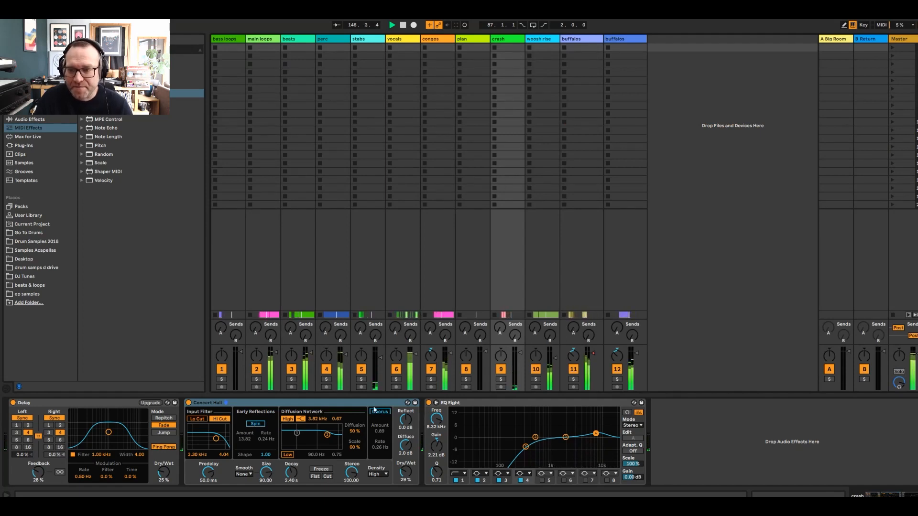
{"action": "left_click_drag", "start_coordinate": [208, 150], "coordinate": [177, 151]}
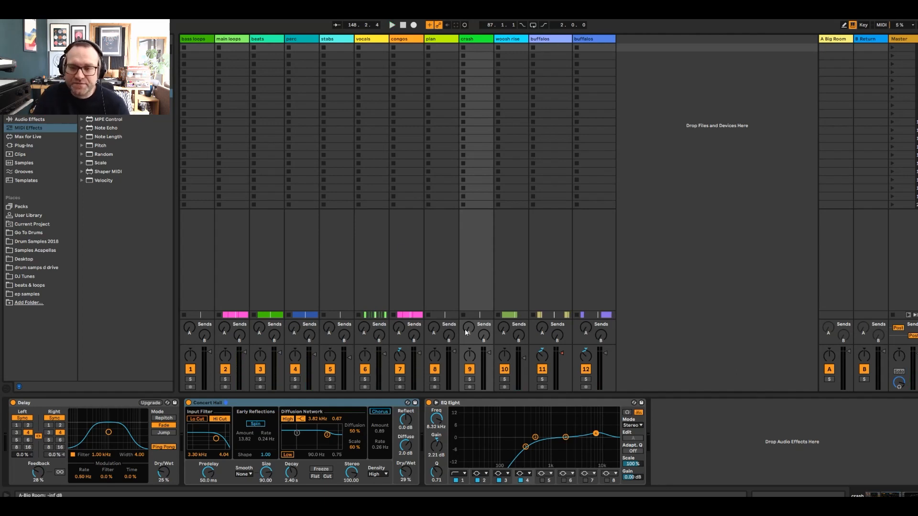
{"action": "key", "text": "space"}
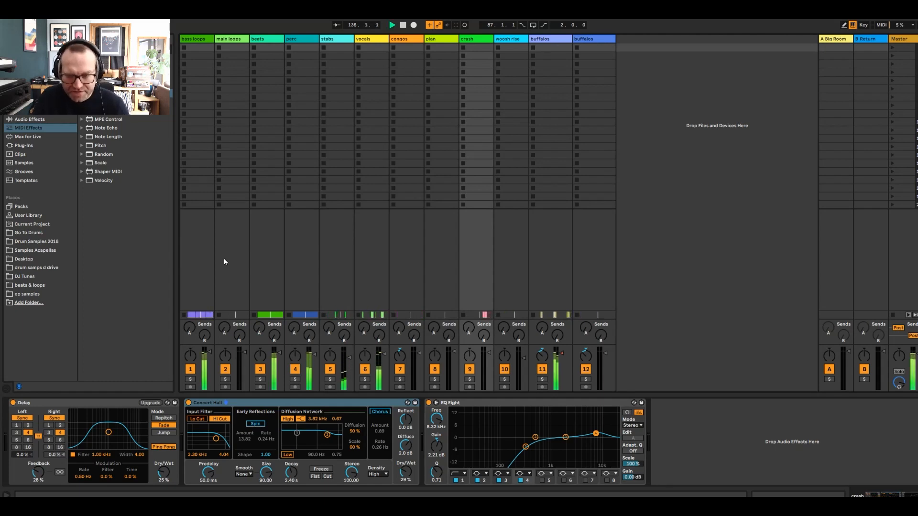
Step: Return to the Arrangement View, collapse the vocals track and stop playback, with the earlier sections from bar 17 in view
{"action": "key", "text": "Tab"}
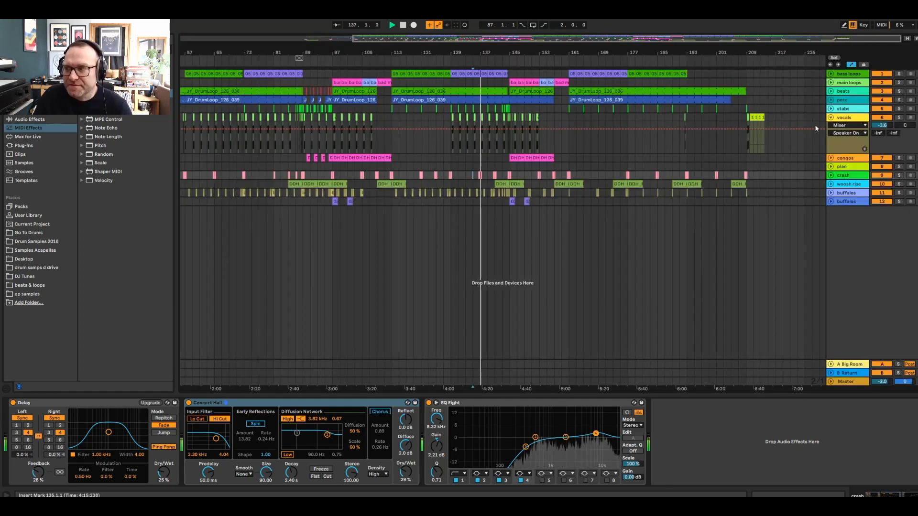
{"action": "left_click", "coordinate": [831, 117]}
{"action": "key", "text": "space"}
{"action": "left_click_drag", "start_coordinate": [381, 54], "coordinate": [543, 54]}
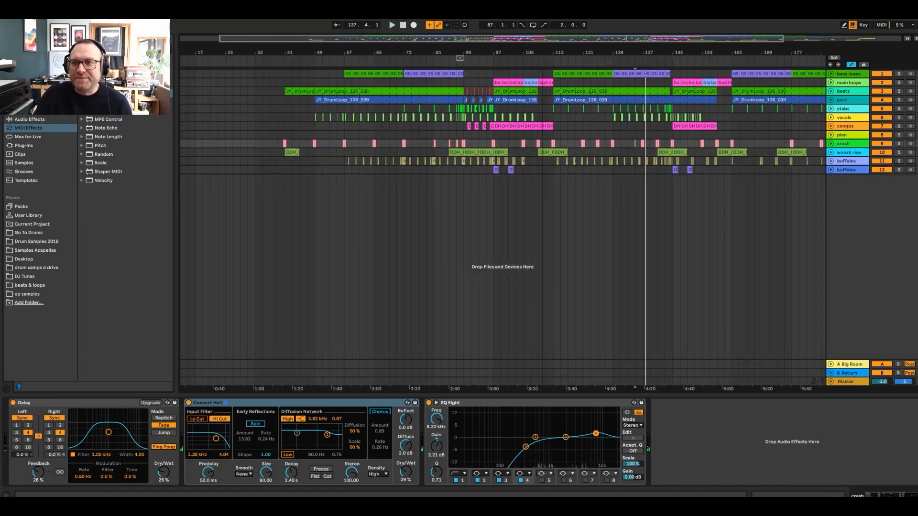